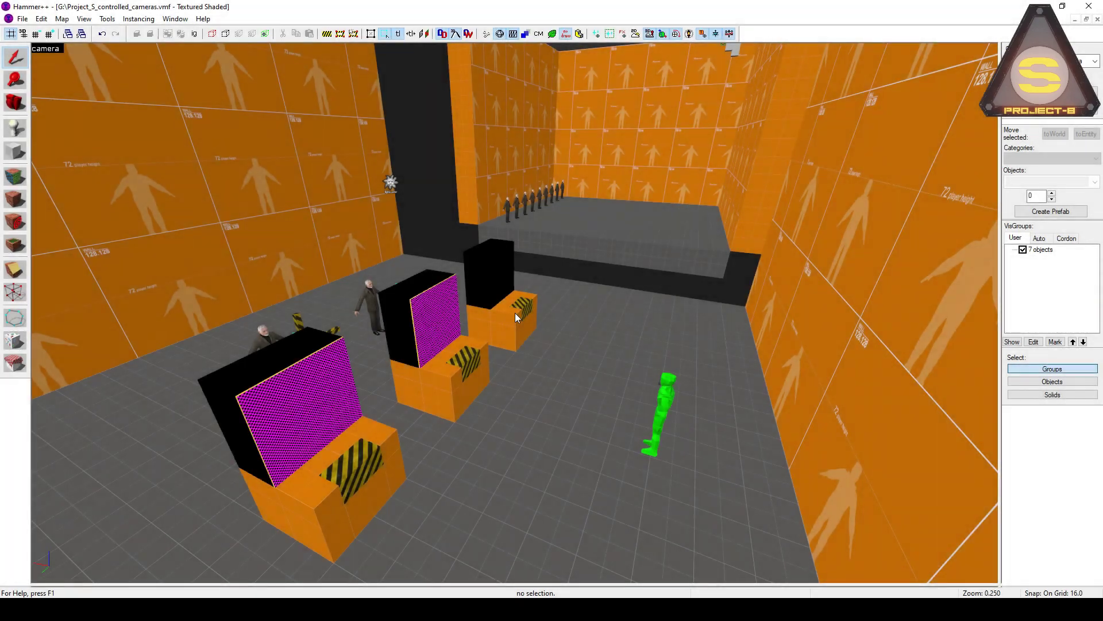
# Step: Tour the map to examine the three monitor consoles and the camera rigs behind them
pyautogui.press('z')
pyautogui.press('w')
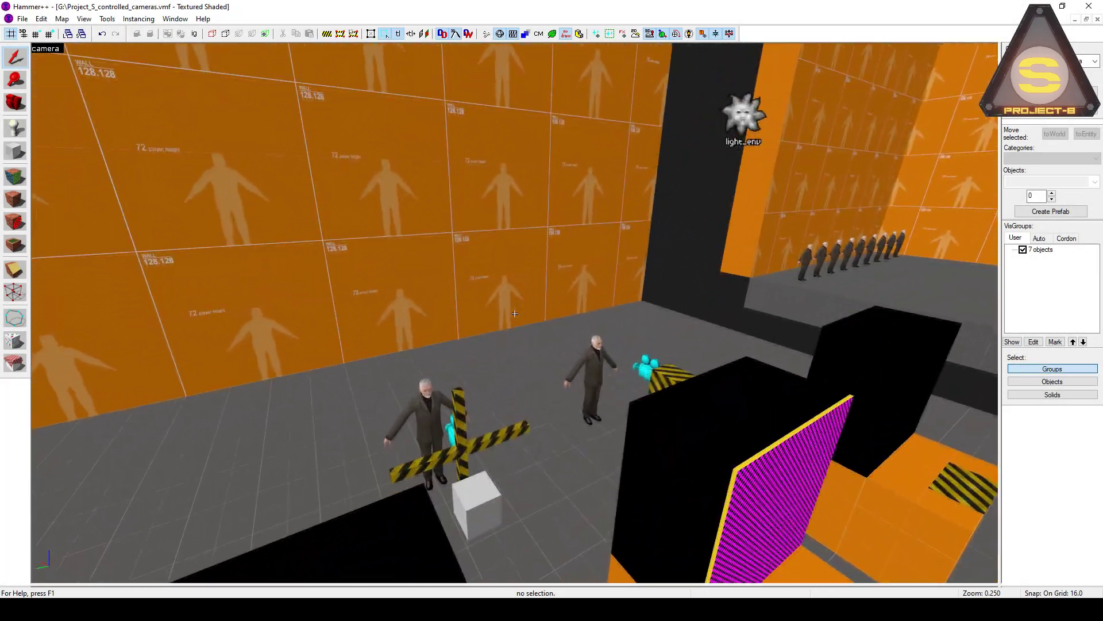
pyautogui.press('w')
pyautogui.press('z')
pyautogui.press('s')
pyautogui.press('d')
pyautogui.press('w')
pyautogui.press('z')
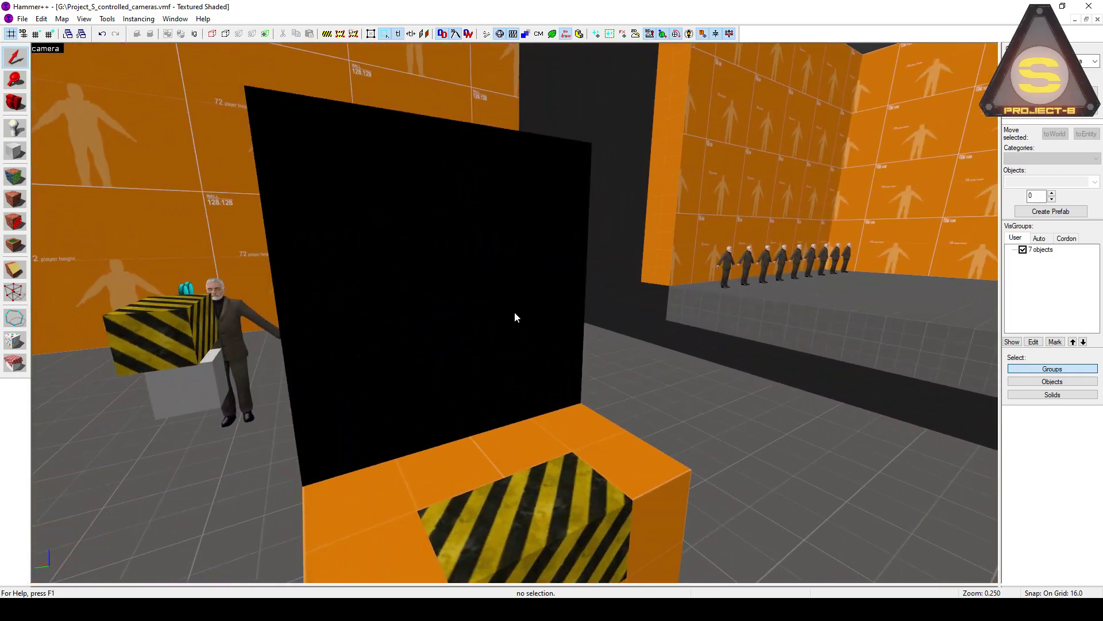
pyautogui.press('z')
pyautogui.press('w')
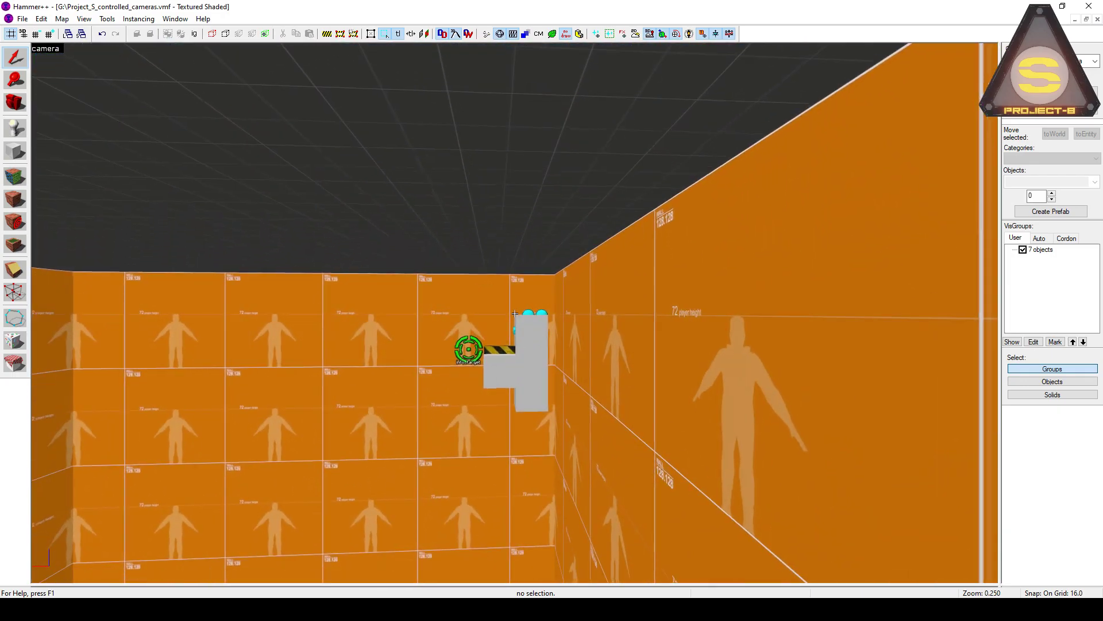
# Step: Examine the wall-mounted Full_point_viewcontrol camera, the player start and the two striped camera rigs, selecting the solid striped block on the second rig
pyautogui.click(515, 313)
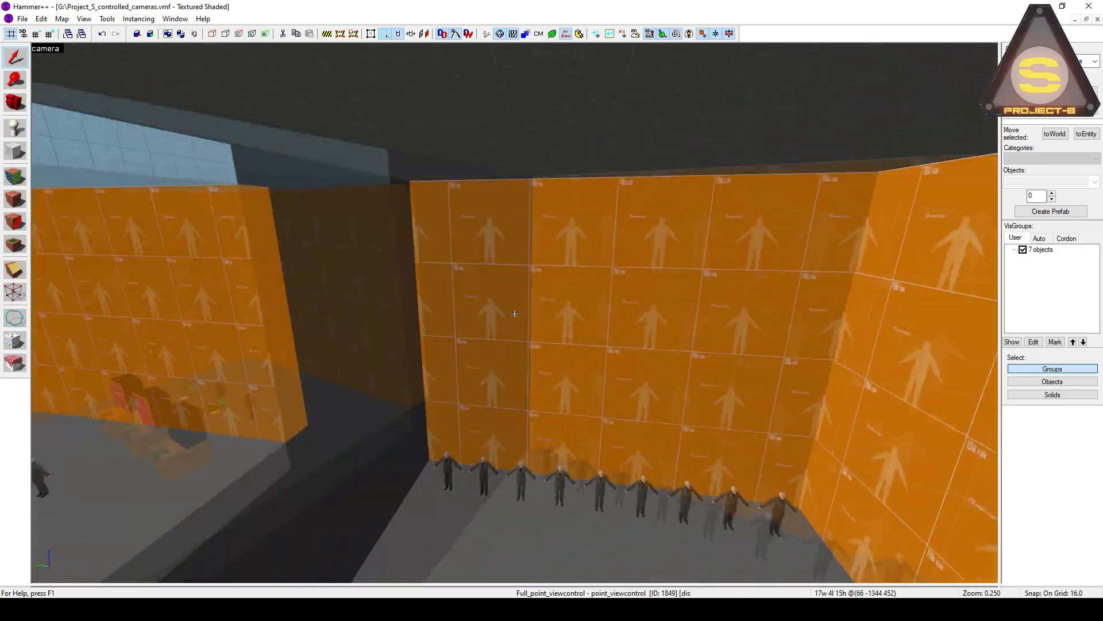
pyautogui.press('w')
pyautogui.press('z')
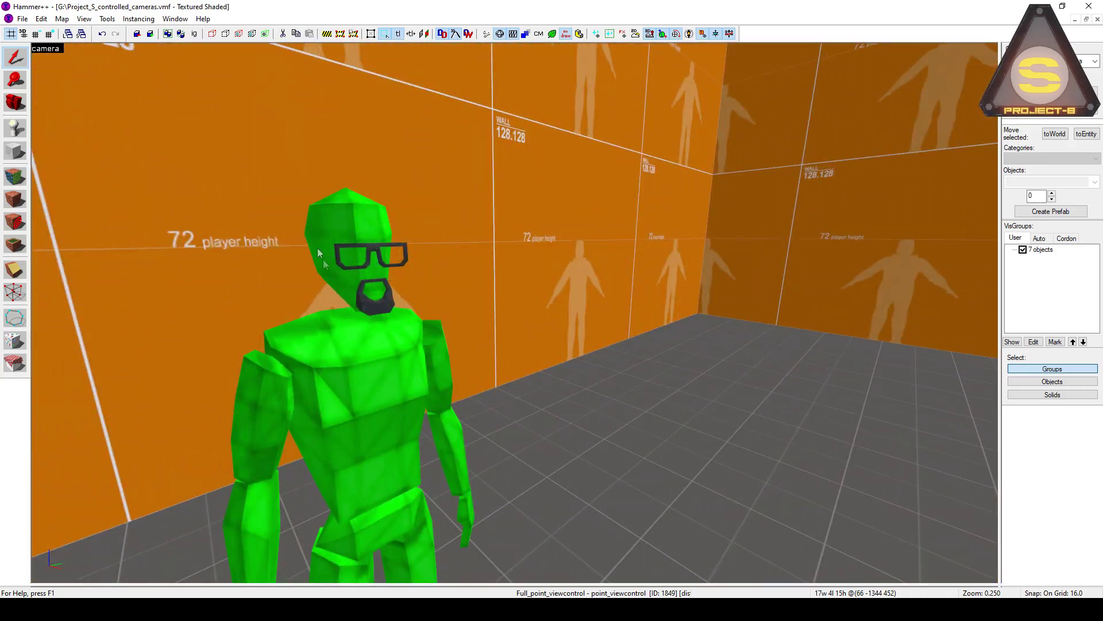
pyautogui.press('z')
pyautogui.press('w')
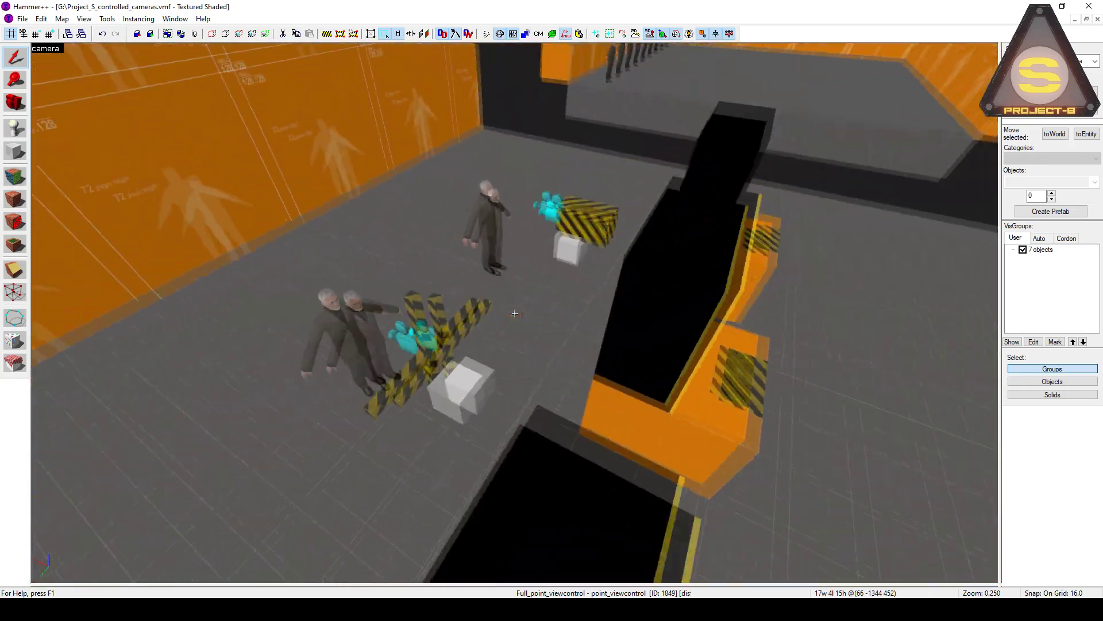
pyautogui.press('s')
pyautogui.press('z')
pyautogui.press('d')
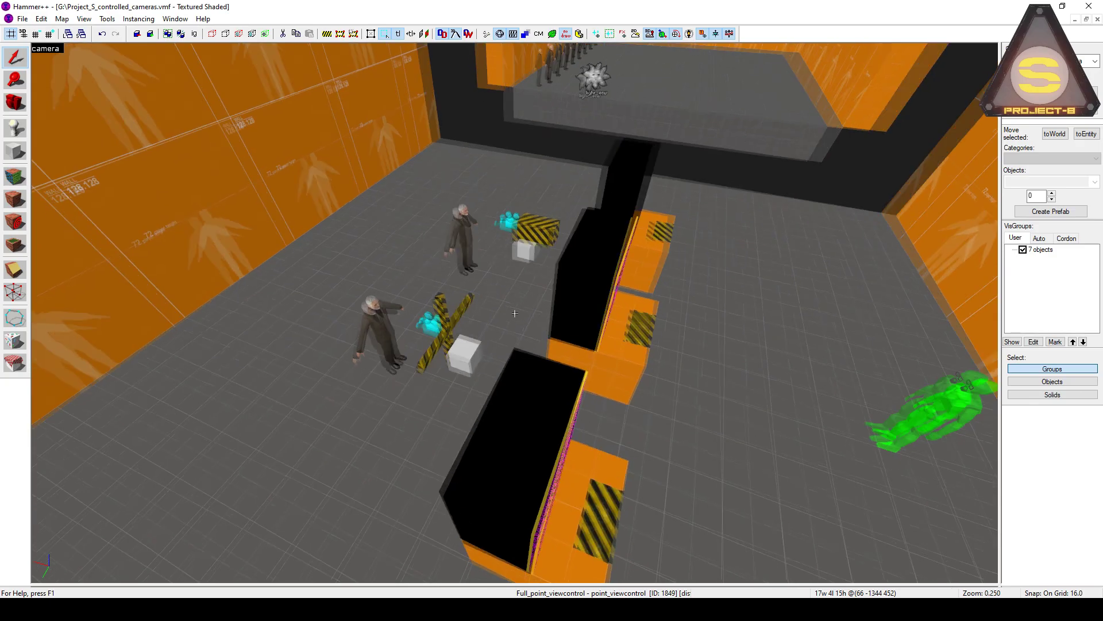
pyautogui.press('w')
pyautogui.press('d')
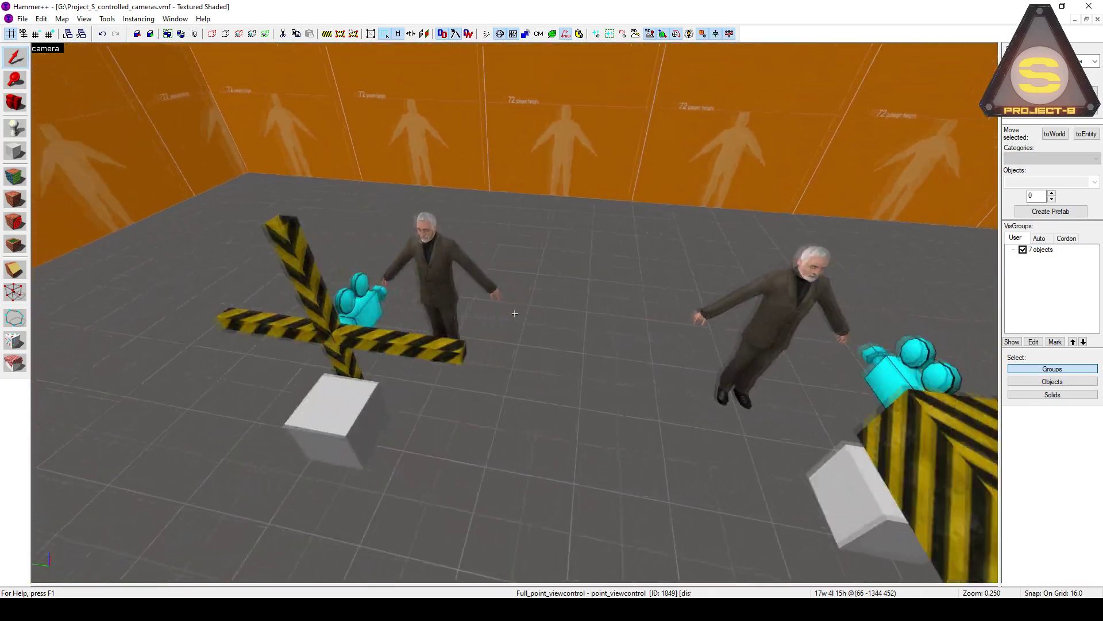
pyautogui.press('z')
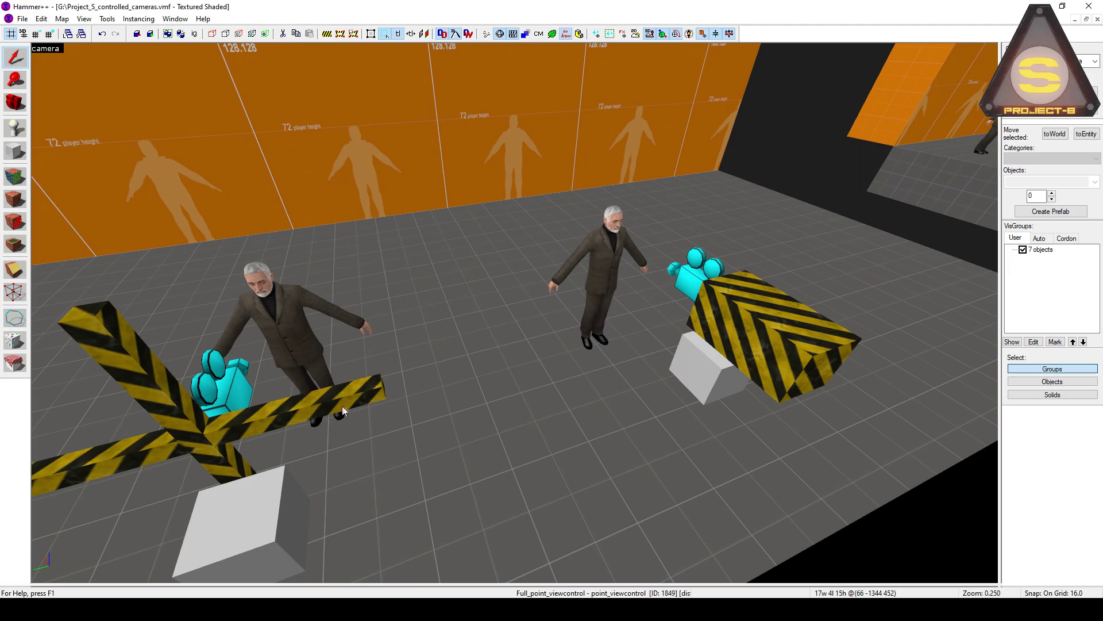
pyautogui.click(744, 325)
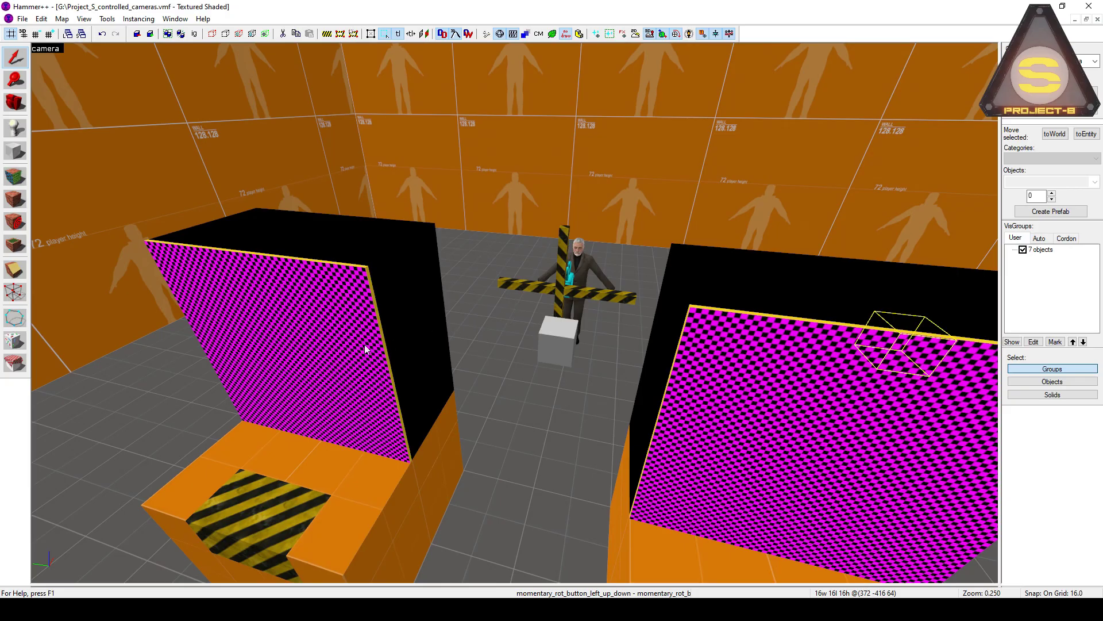
# Step: Open the first func_monitor's object properties and trace its Camera name to the linked point_camera_1 entity
pyautogui.doubleClick(349, 347)
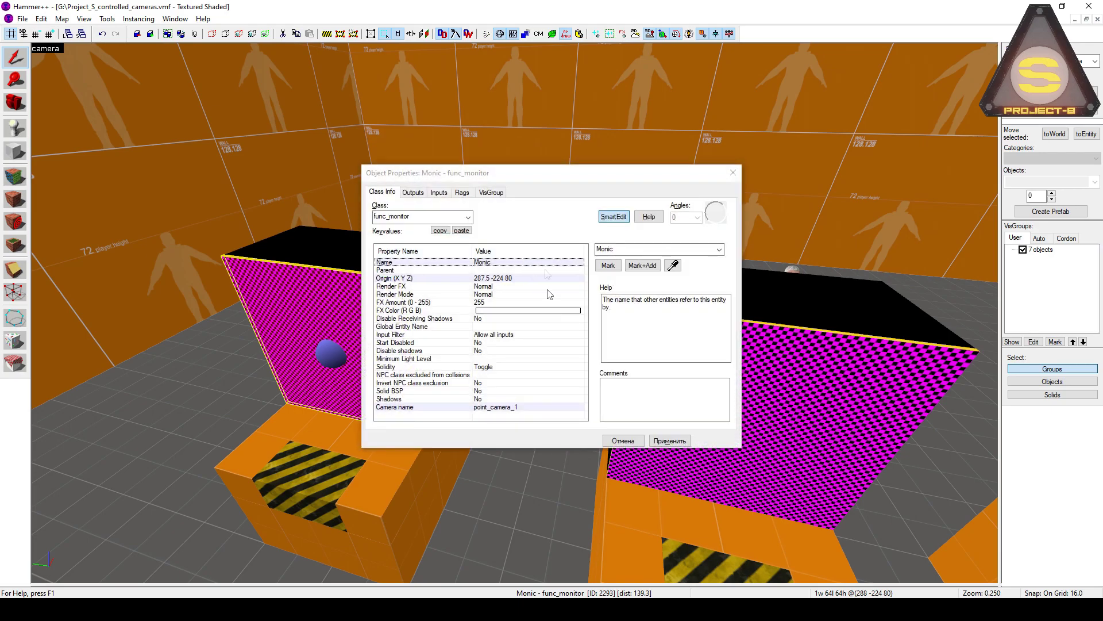
pyautogui.moveTo(552, 176); pyautogui.dragTo(690, 215)
pyautogui.click(635, 446)
pyautogui.moveTo(671, 212); pyautogui.dragTo(806, 242)
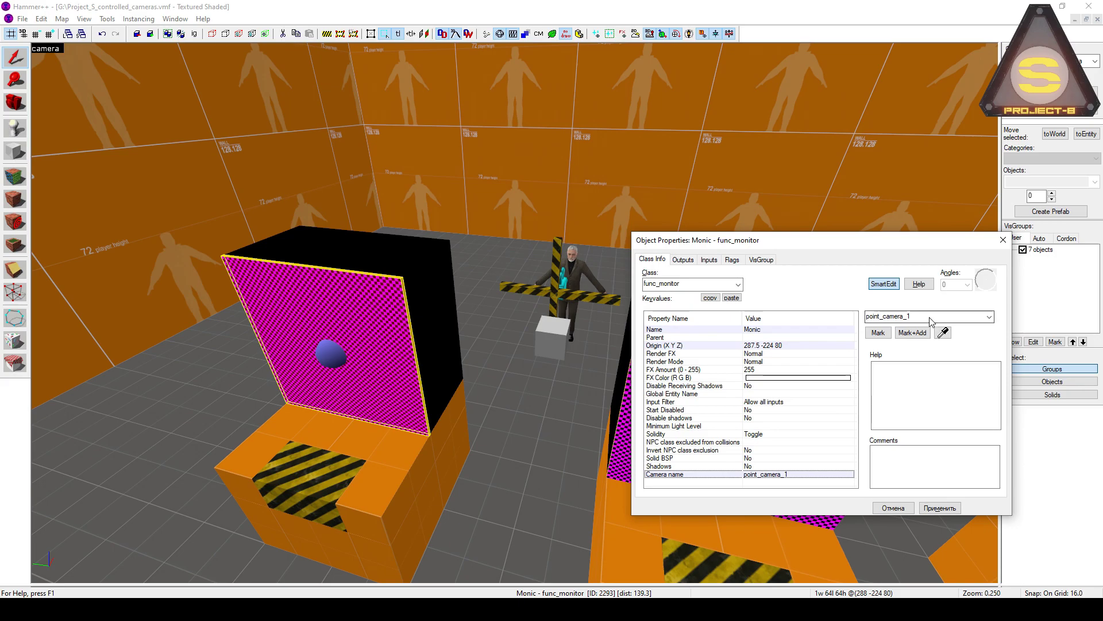
pyautogui.click(879, 333)
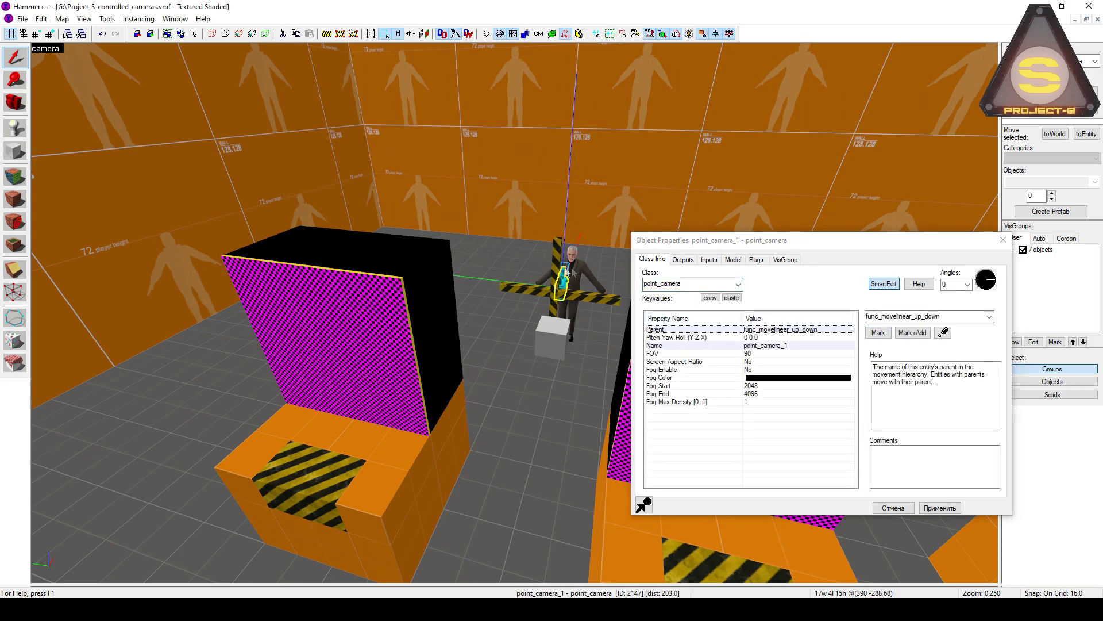
pyautogui.click(396, 342)
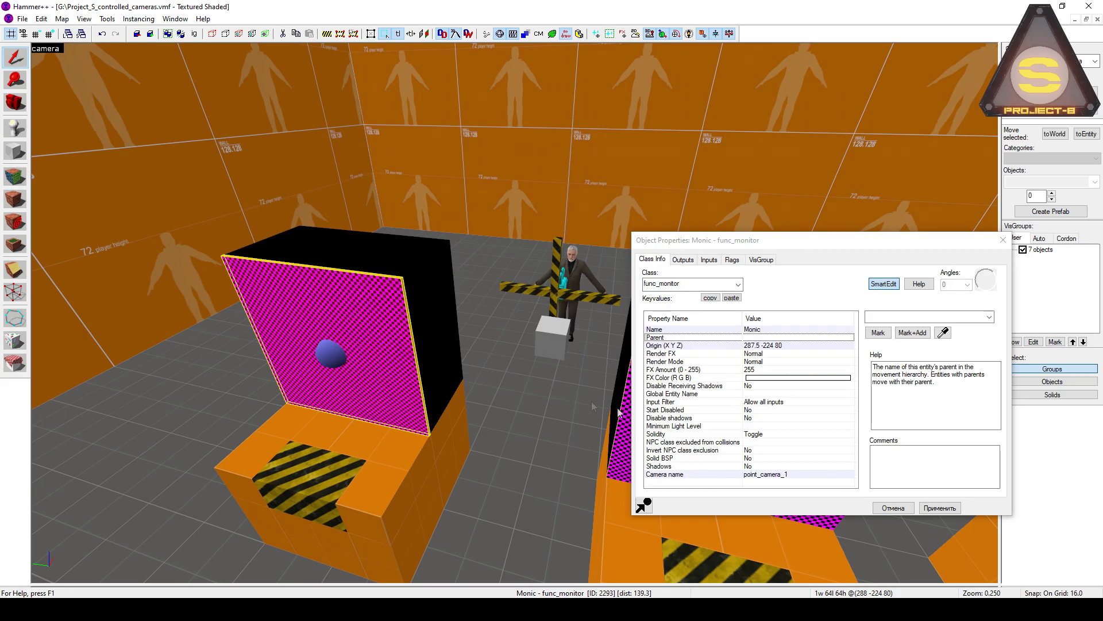
# Step: Inspect the flags and class info of the Big_Button func_button on the first console
pyautogui.click(278, 494)
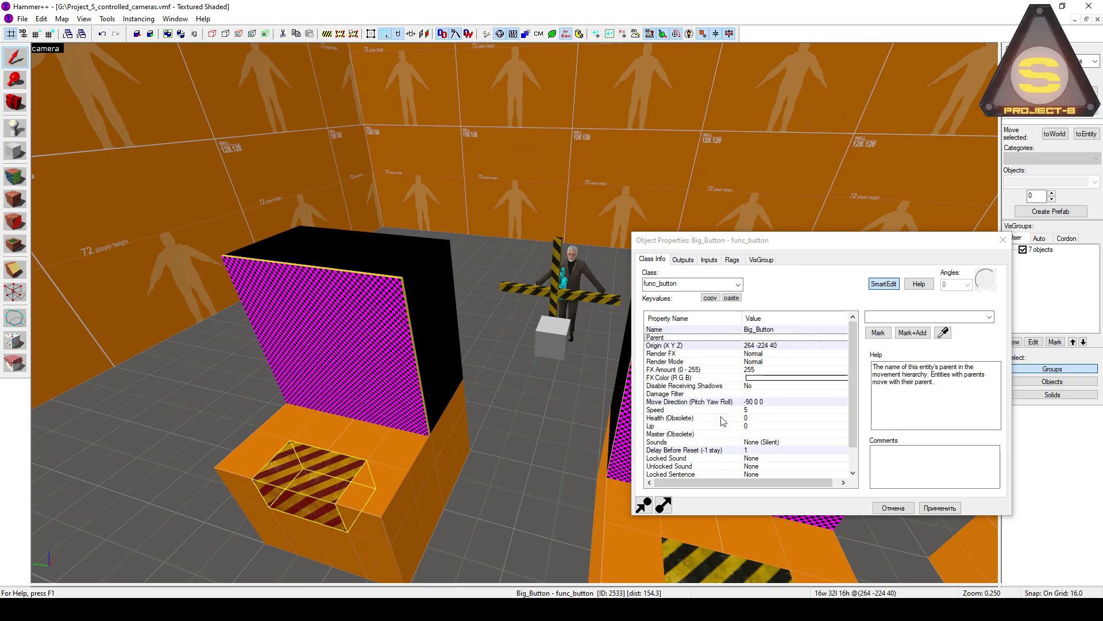
pyautogui.click(732, 259)
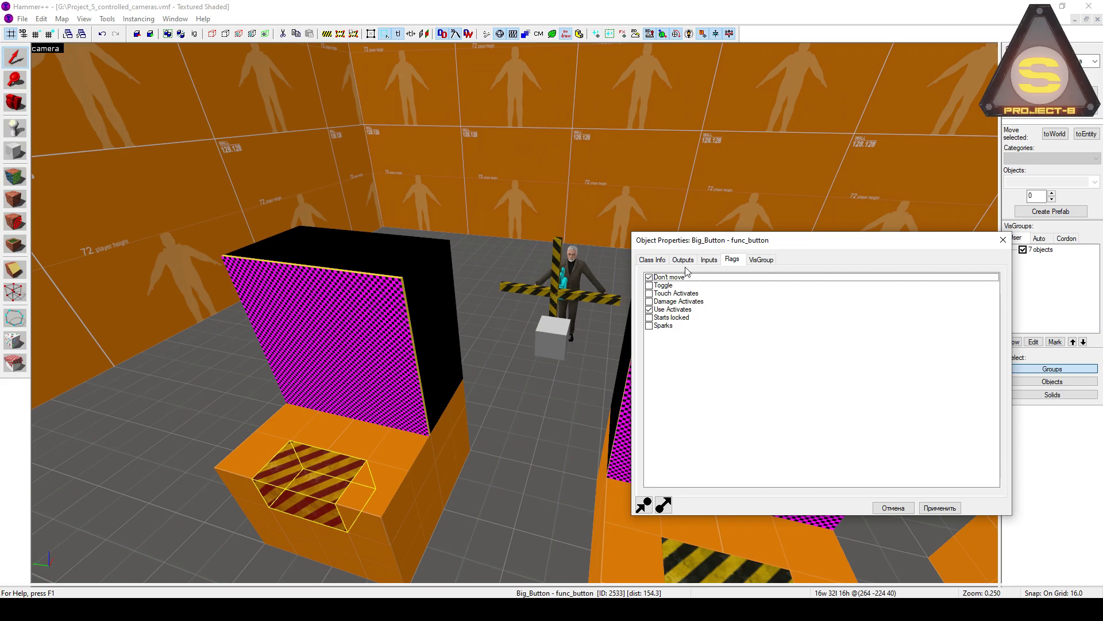
pyautogui.click(652, 259)
# Step: Compare the Move Direction settings of the vertical and horizontal func_movelinear beams on the first camera rig
pyautogui.press('z')
pyautogui.press('w')
pyautogui.press('z')
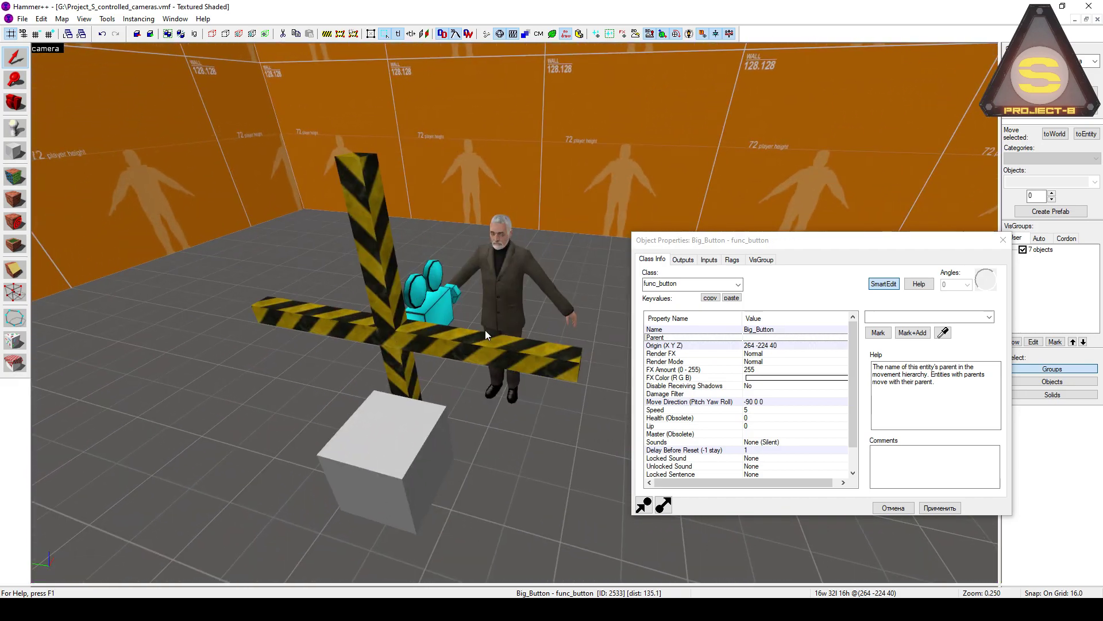
pyautogui.click(382, 295)
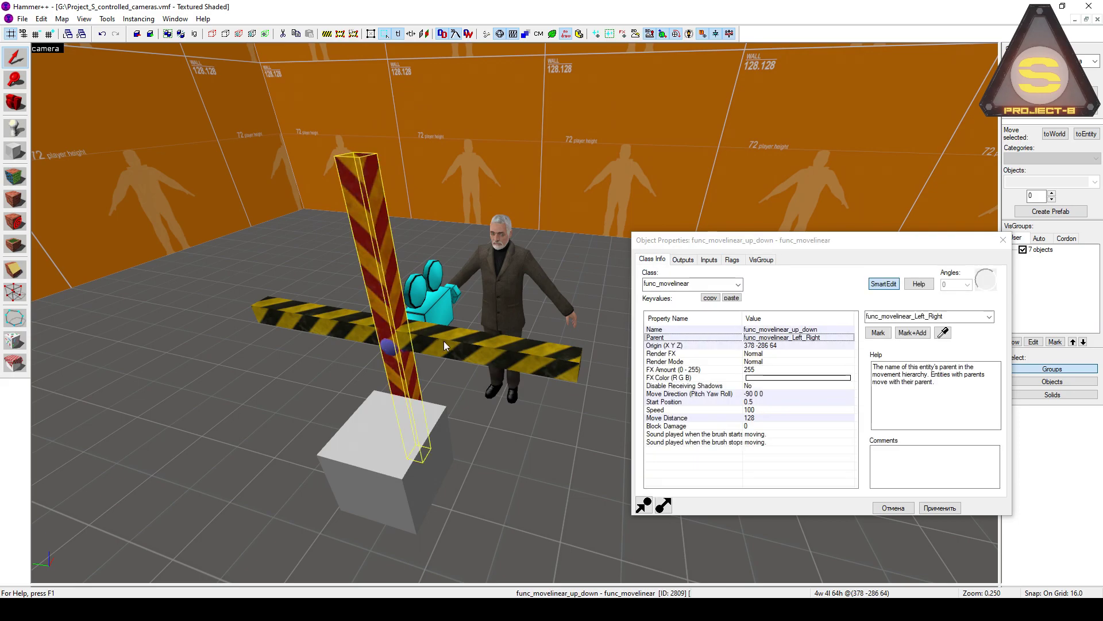
pyautogui.click(444, 341)
pyautogui.click(382, 294)
pyautogui.click(707, 394)
pyautogui.click(533, 350)
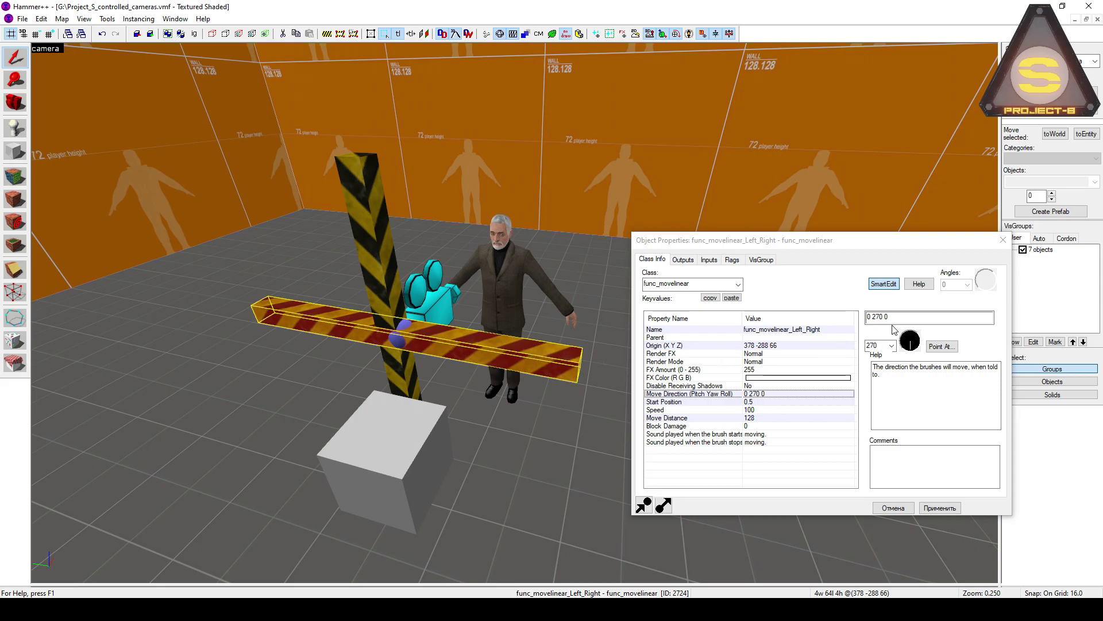
pyautogui.click(387, 299)
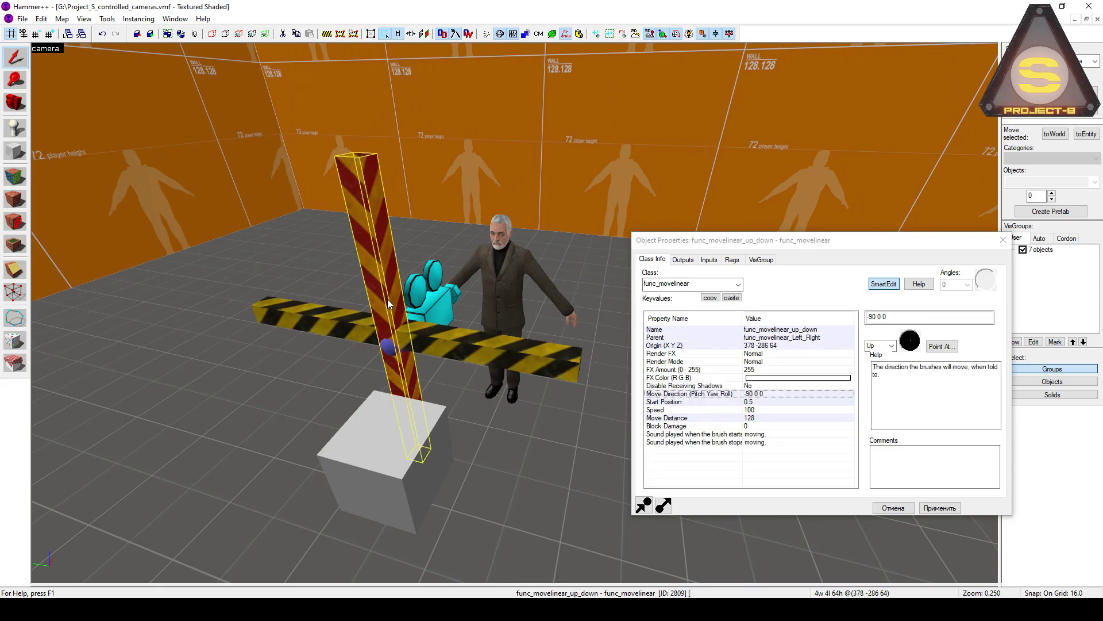
pyautogui.click(529, 351)
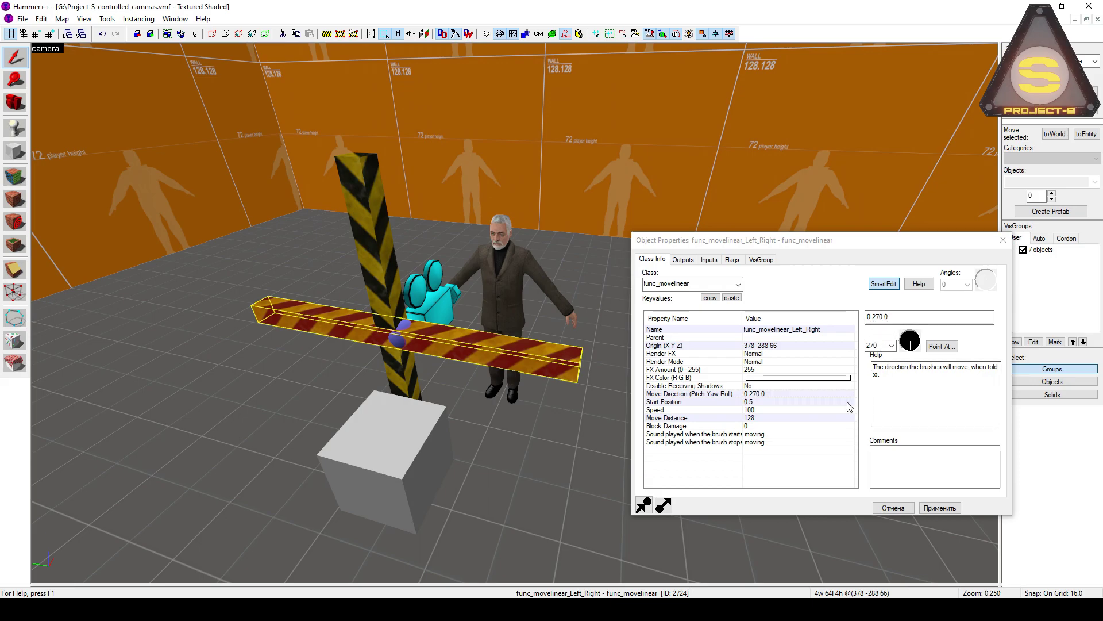
# Step: Check the beams' Start Position and the vertical beam's Move Distance, and close the object properties
pyautogui.click(779, 402)
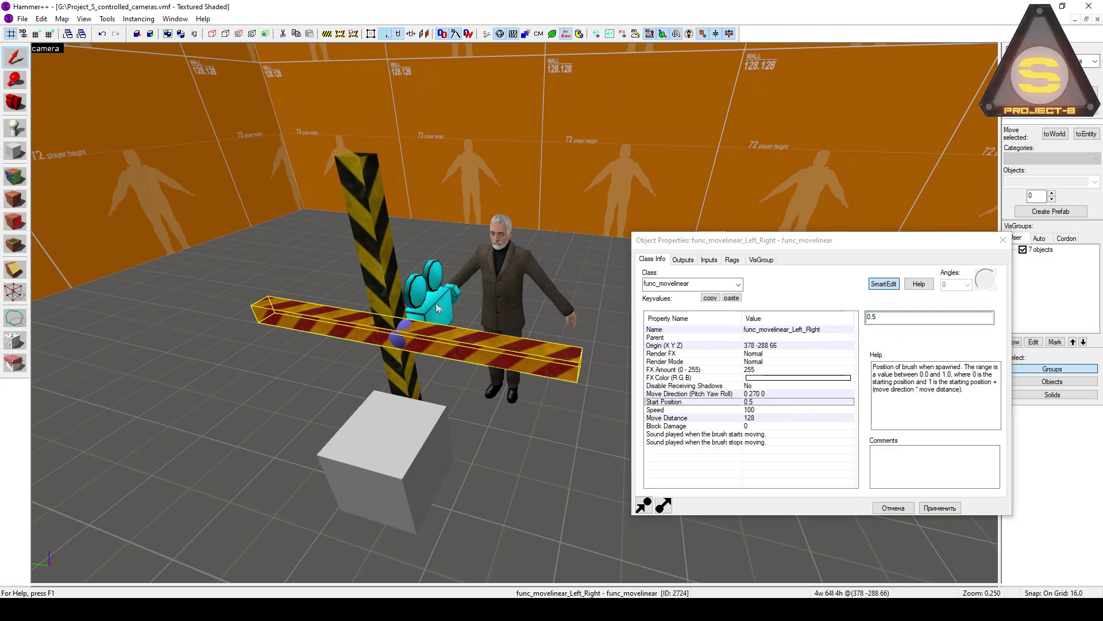
pyautogui.click(386, 294)
pyautogui.doubleClick(907, 320)
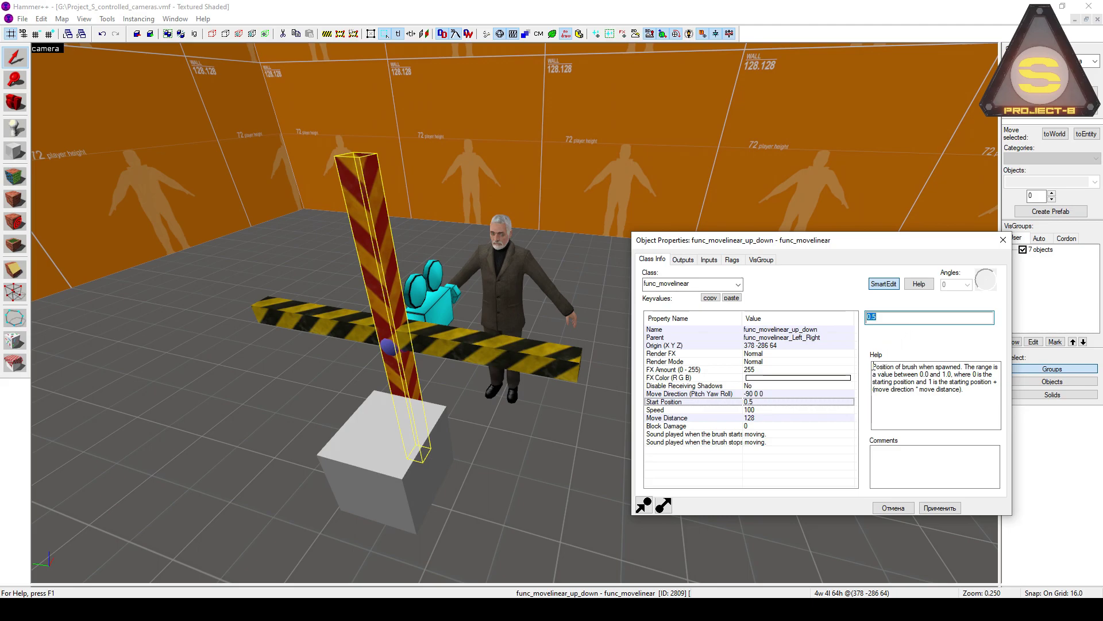
pyautogui.click(766, 419)
pyautogui.doubleClick(869, 321)
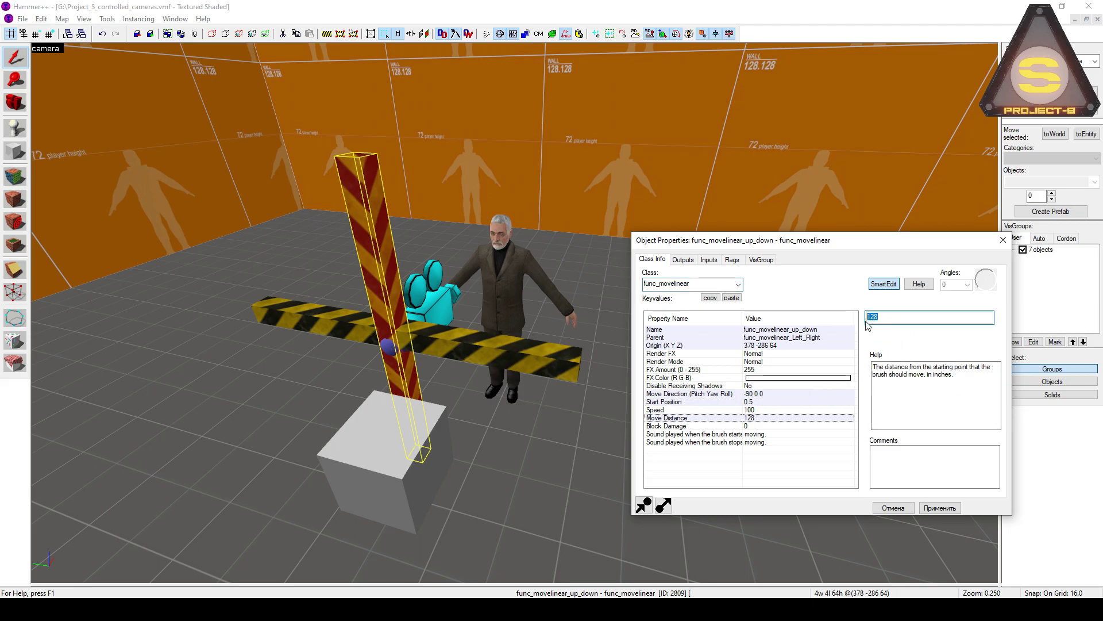
pyautogui.click(894, 508)
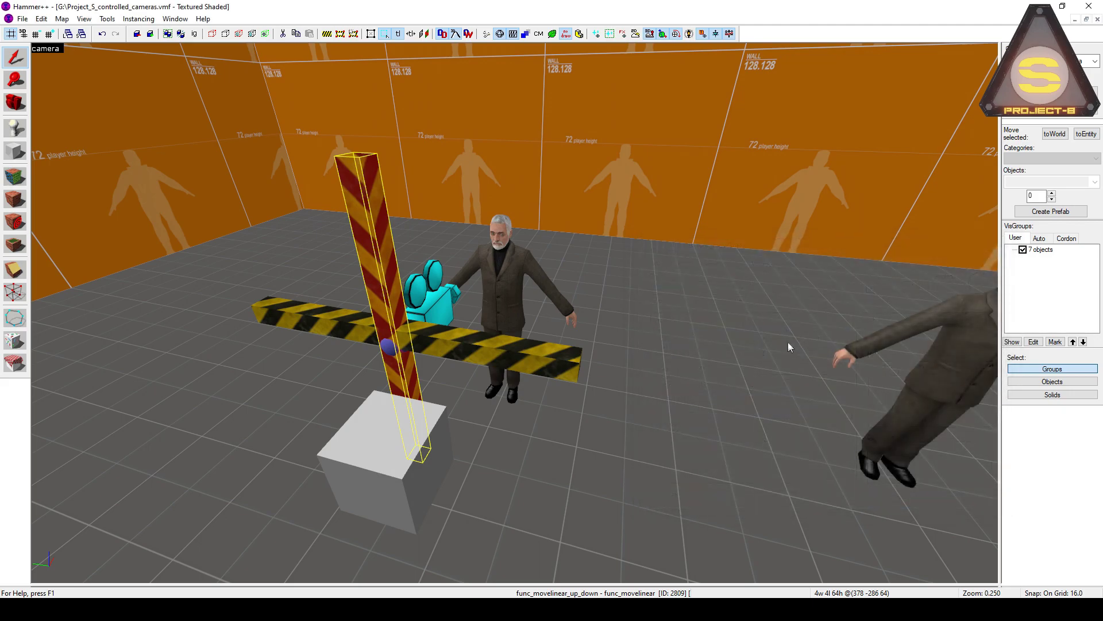
# Step: Examine the vertical and horizontal beams in the four-view layout, and return to the full camera view
pyautogui.hotkey('shift', 'z')
pyautogui.scroll(8, 765, 218)
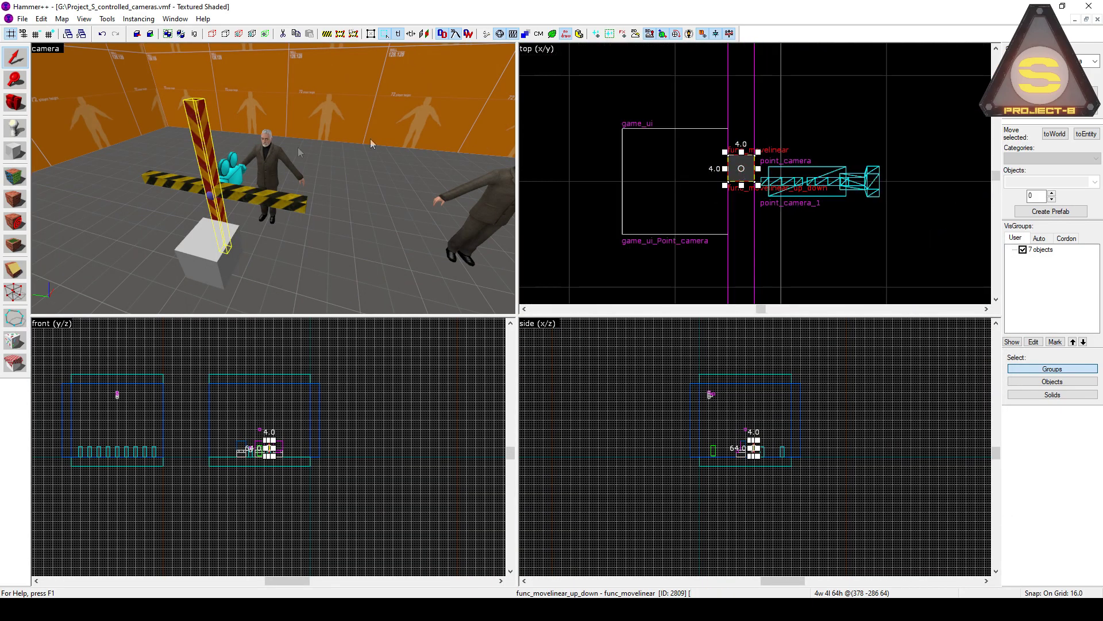
pyautogui.click(241, 195)
pyautogui.scroll(-5, 670, 210)
pyautogui.scroll(3, 685, 198)
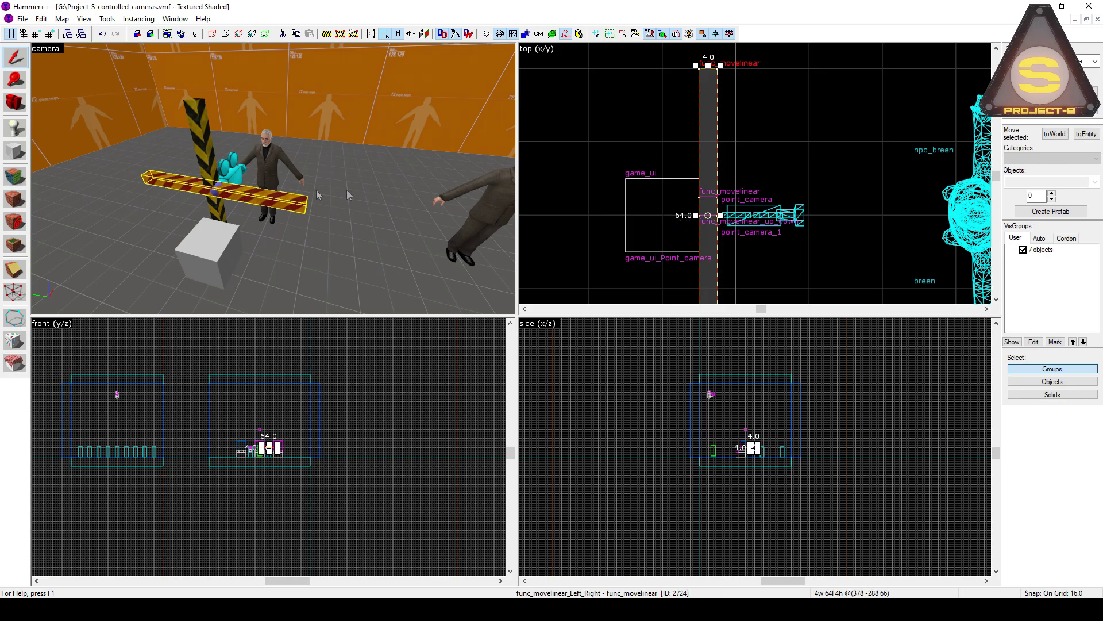
pyautogui.hotkey('shift', 'z')
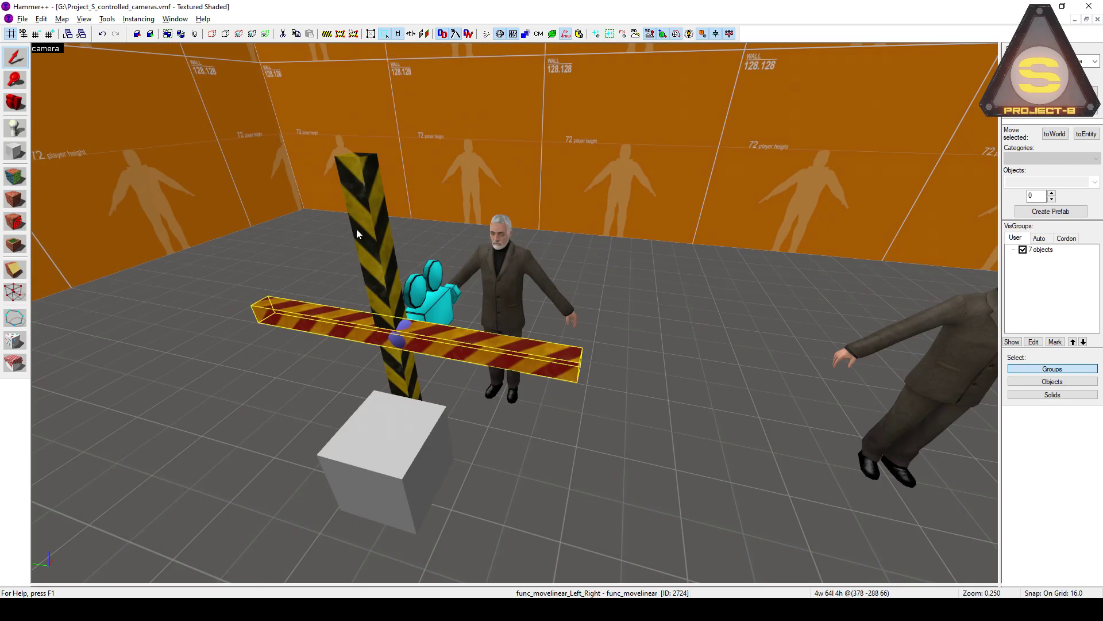
# Step: Inspect the Parent settings of func_movelinear_up_down and point_camera_1 in the object properties
pyautogui.hotkey('alt', 'Return')
pyautogui.click(381, 241)
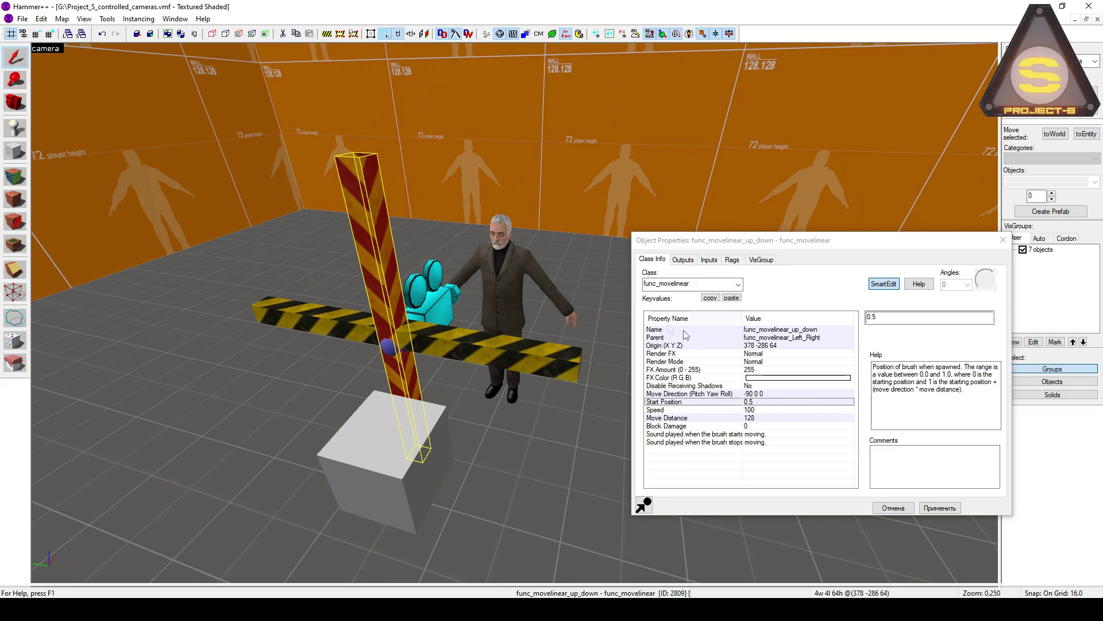
pyautogui.click(660, 337)
pyautogui.doubleClick(956, 316)
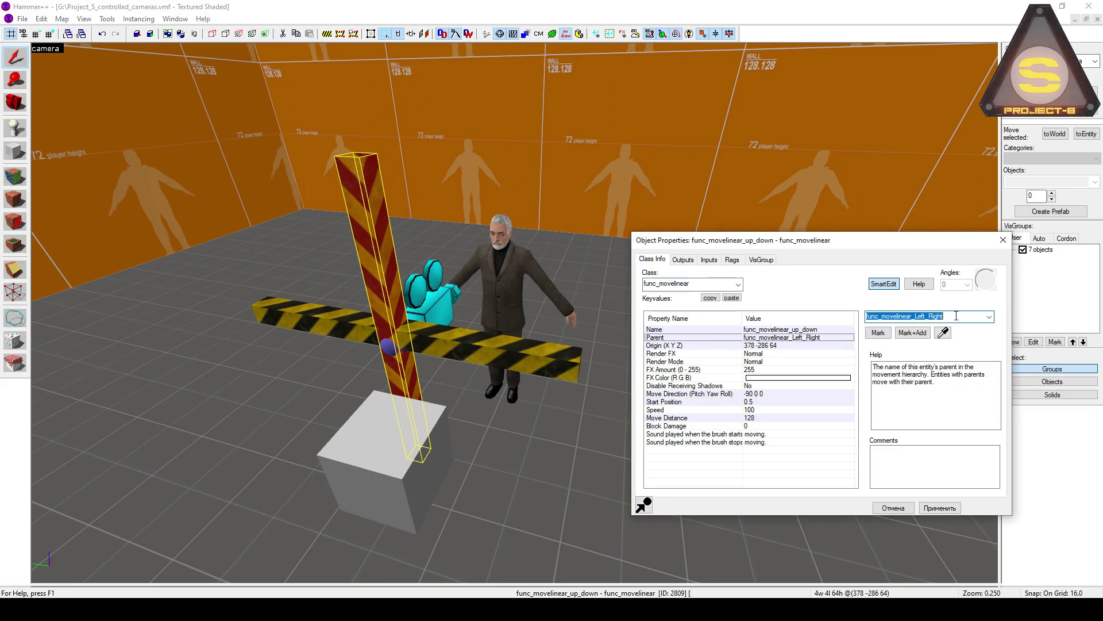
pyautogui.click(444, 292)
pyautogui.click(783, 346)
pyautogui.click(808, 330)
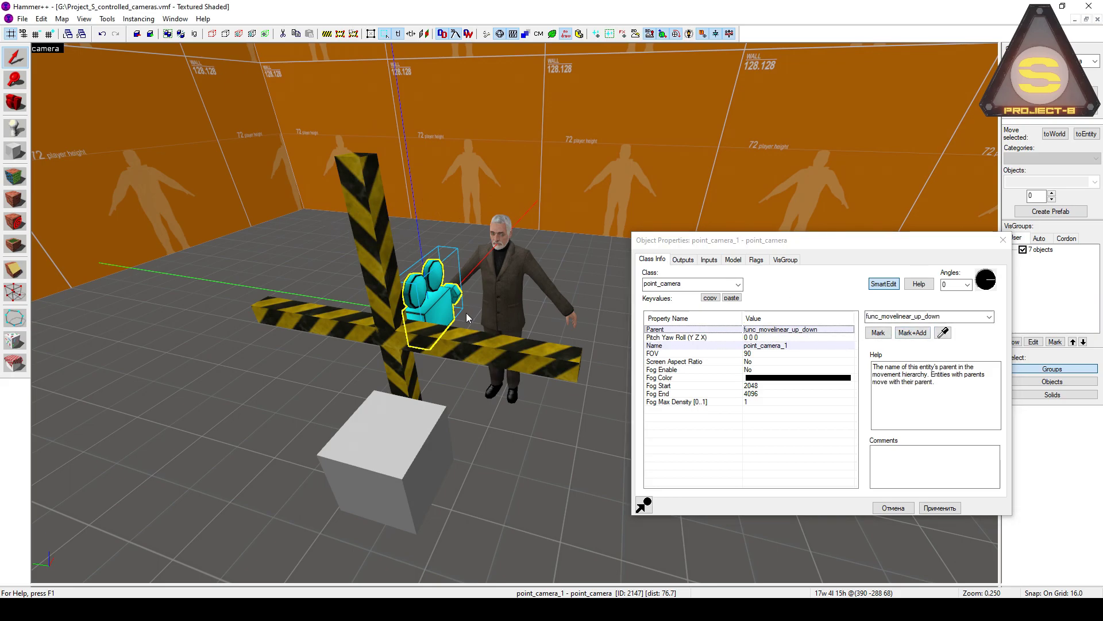
# Step: Review the outputs of the game_ui_Point_camera entity, selecting the PressedBack output that sends Close to func_movelinear_up_down
pyautogui.press('z')
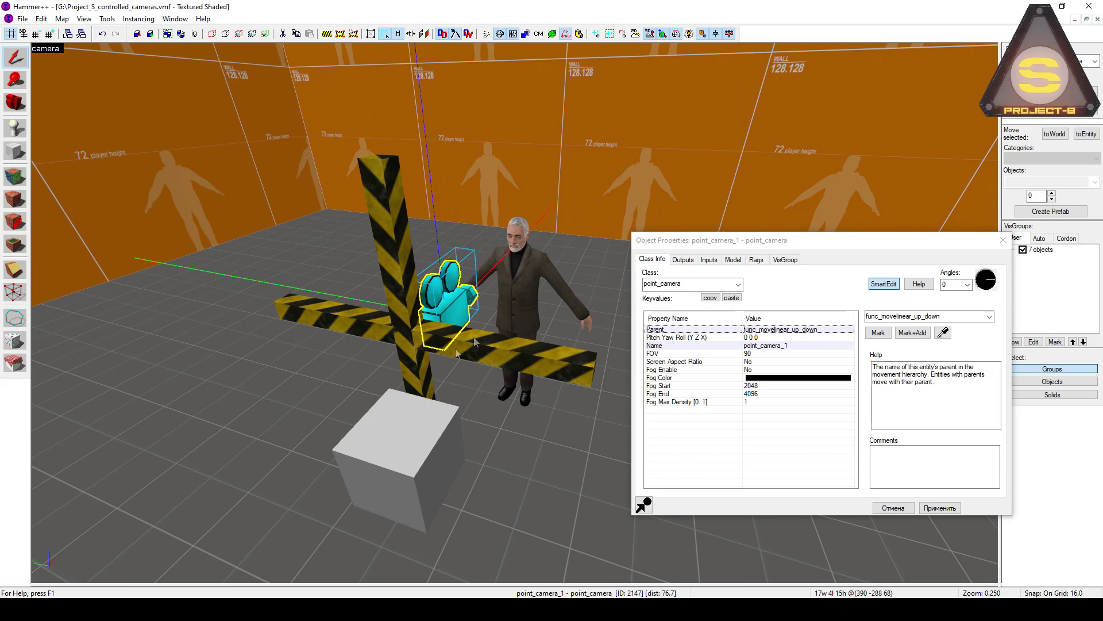
pyautogui.click(401, 449)
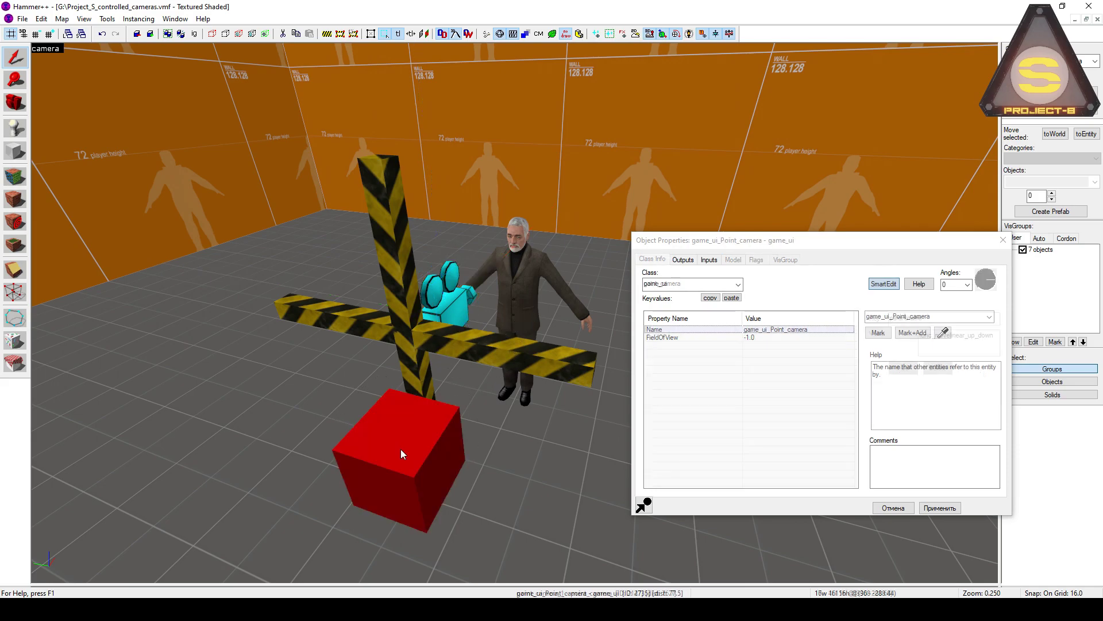
pyautogui.press('z')
pyautogui.press('s')
pyautogui.press('z')
pyautogui.click(684, 264)
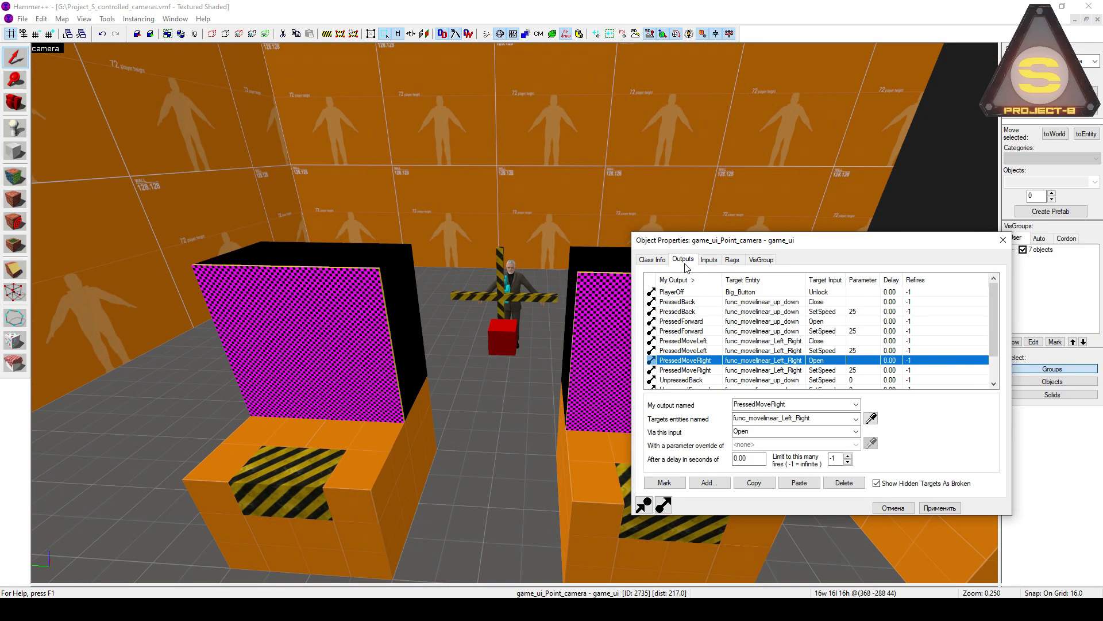
pyautogui.click(717, 302)
pyautogui.scroll(-5, 505, 295)
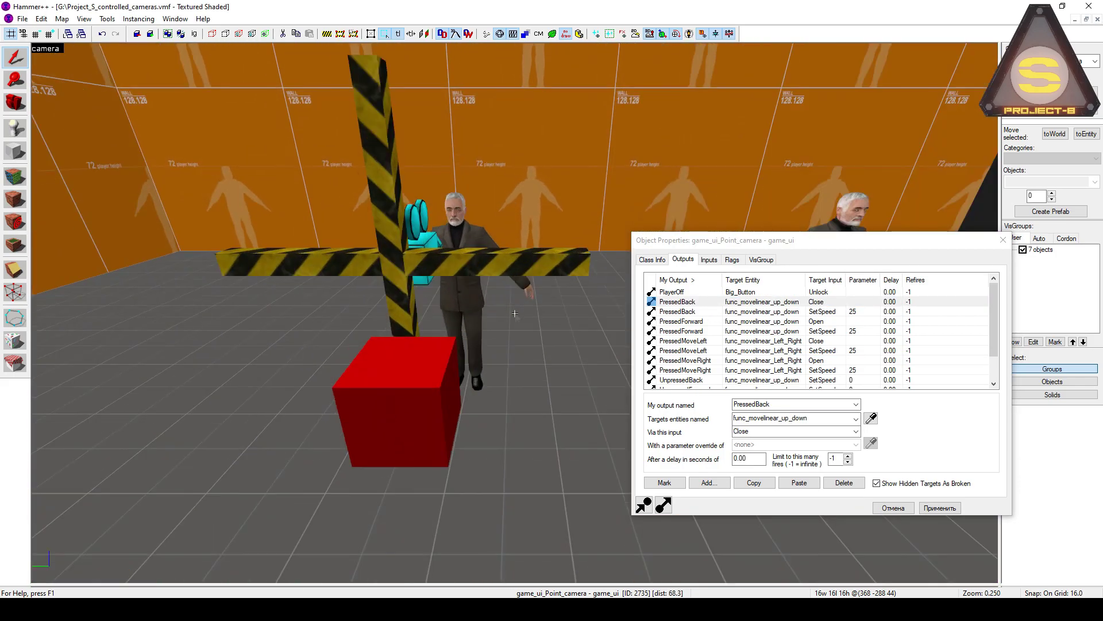
# Step: Examine the PressedBack and UnpressedBack outputs that send SetSpeed to func_movelinear_up_down
pyautogui.click(757, 312)
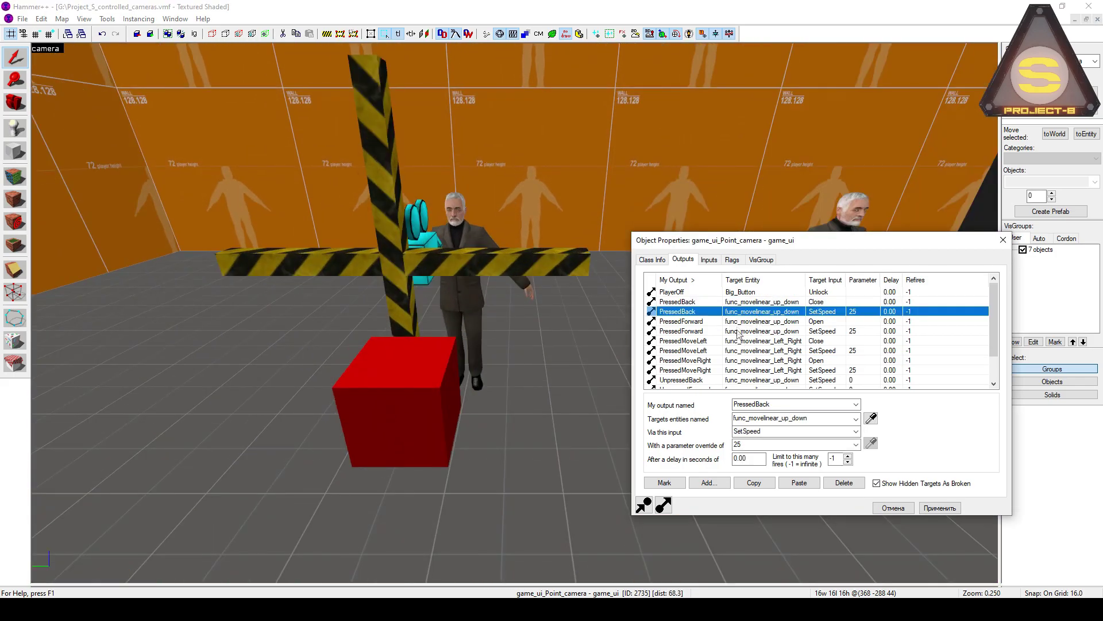
pyautogui.scroll(-1, 751, 328)
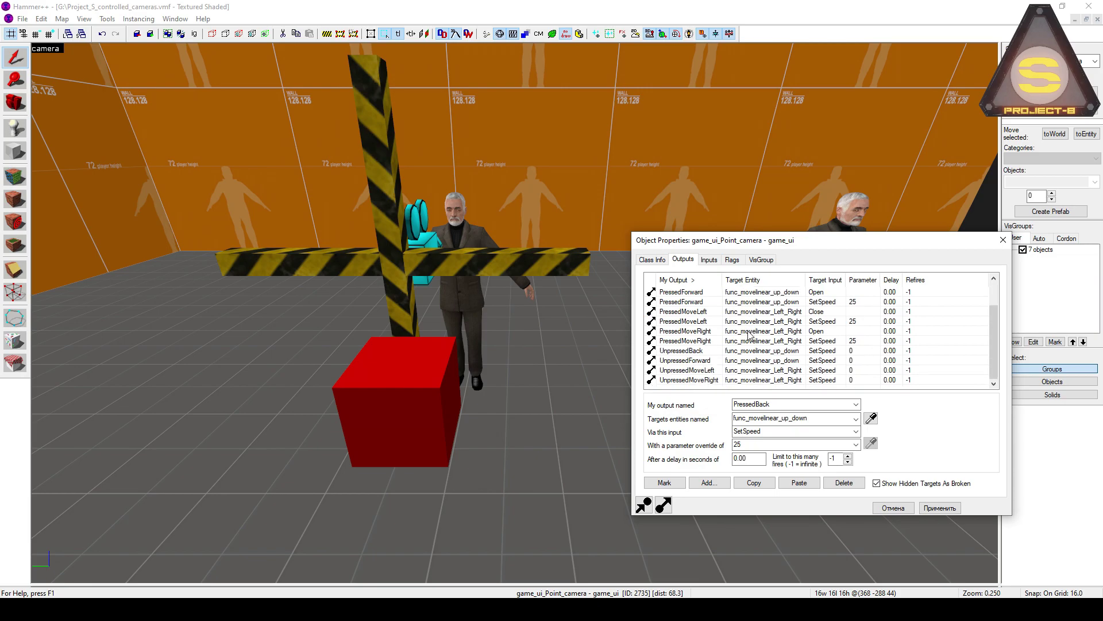
pyautogui.click(726, 352)
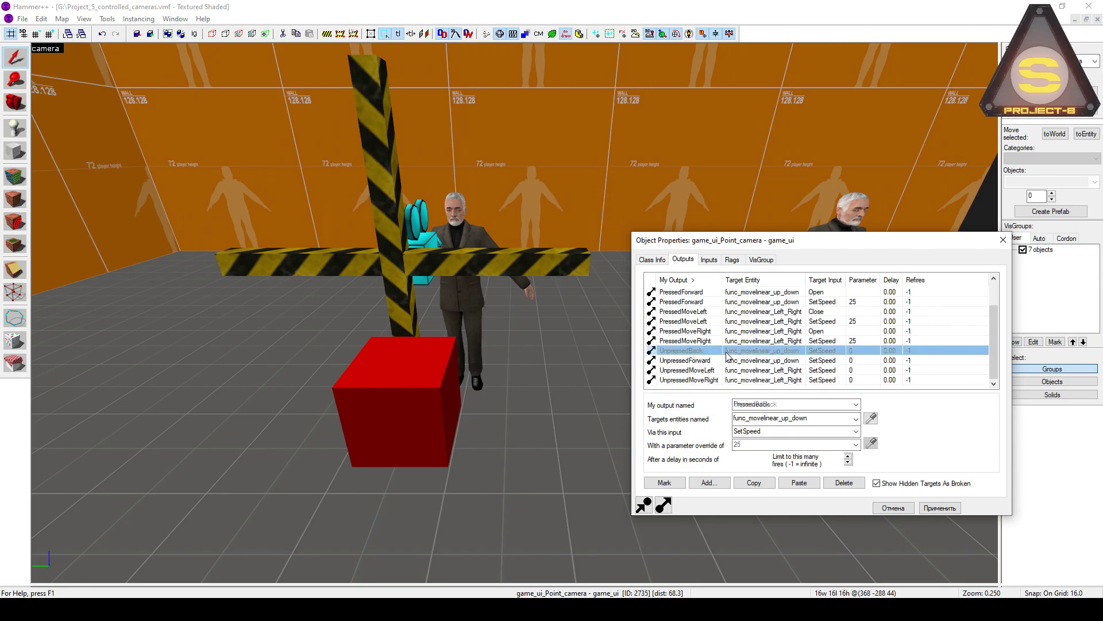
pyautogui.click(775, 432)
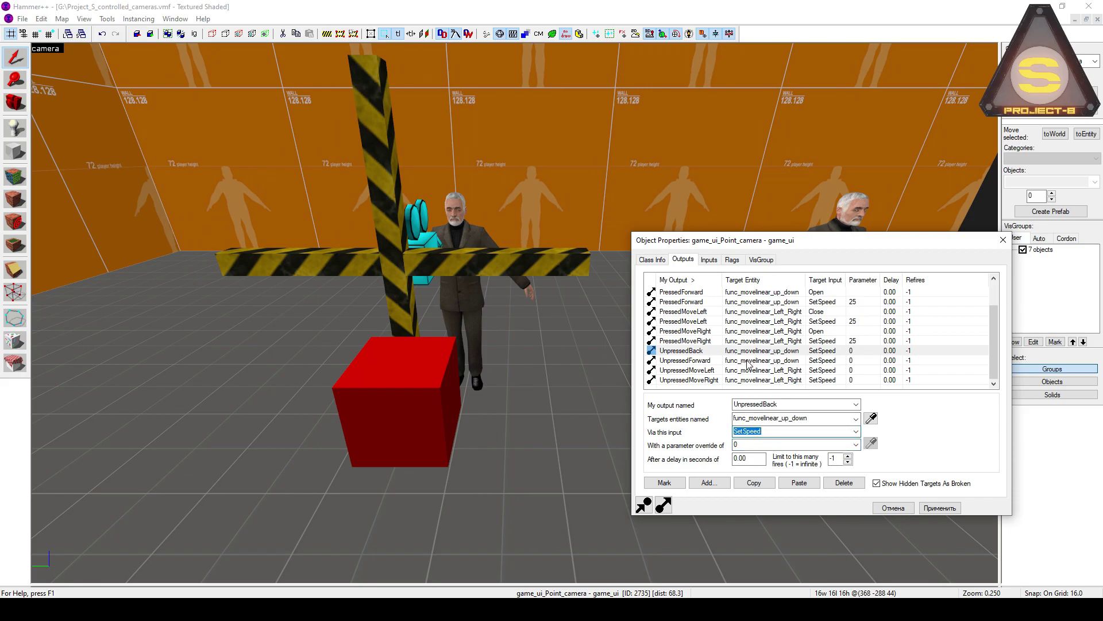
pyautogui.scroll(1, 749, 352)
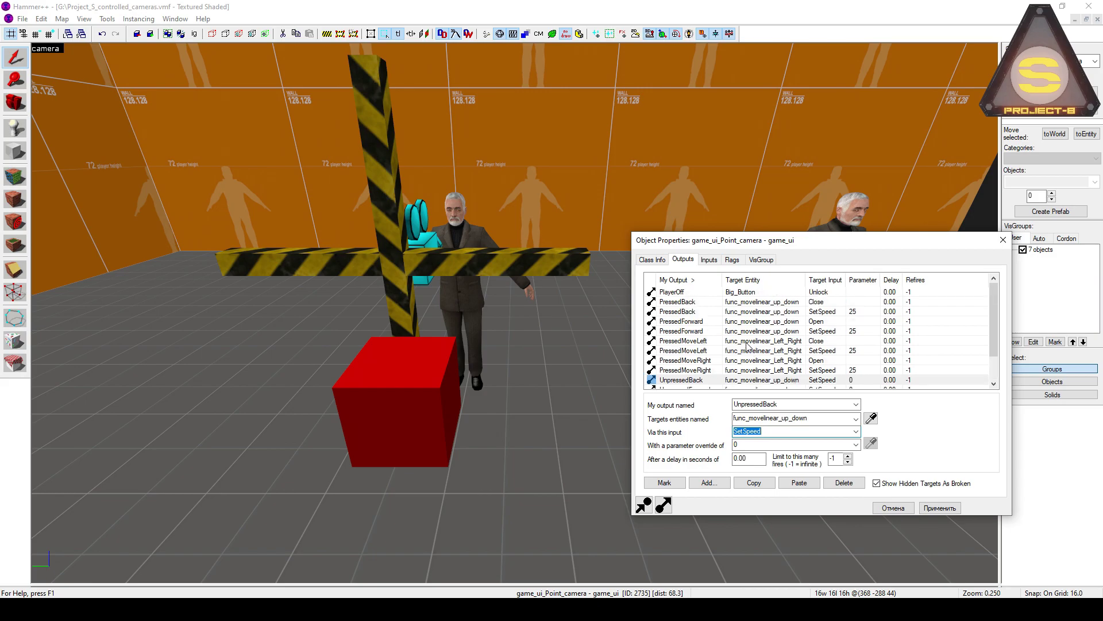
# Step: Go through the PressedForward, PressedMoveLeft and PressedMoveRight outputs one by one, ending on the UnpressedBack output
pyautogui.click(705, 324)
pyautogui.click(707, 333)
pyautogui.click(712, 341)
pyautogui.click(719, 351)
pyautogui.click(724, 361)
pyautogui.click(727, 370)
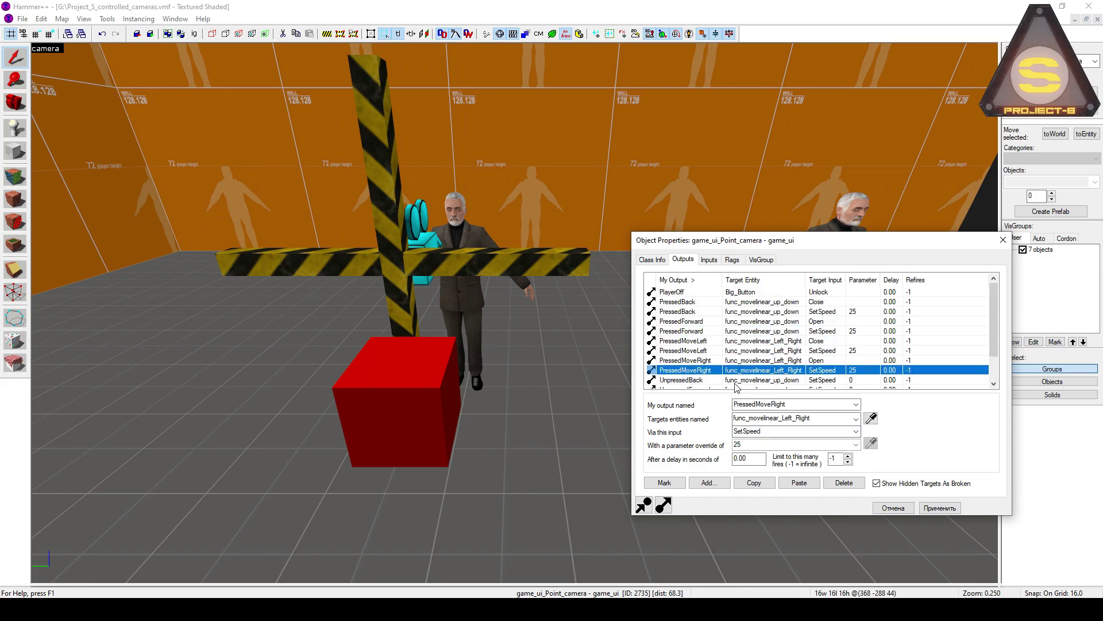
pyautogui.click(732, 380)
pyautogui.scroll(-1, 737, 387)
pyautogui.scroll(1, 738, 387)
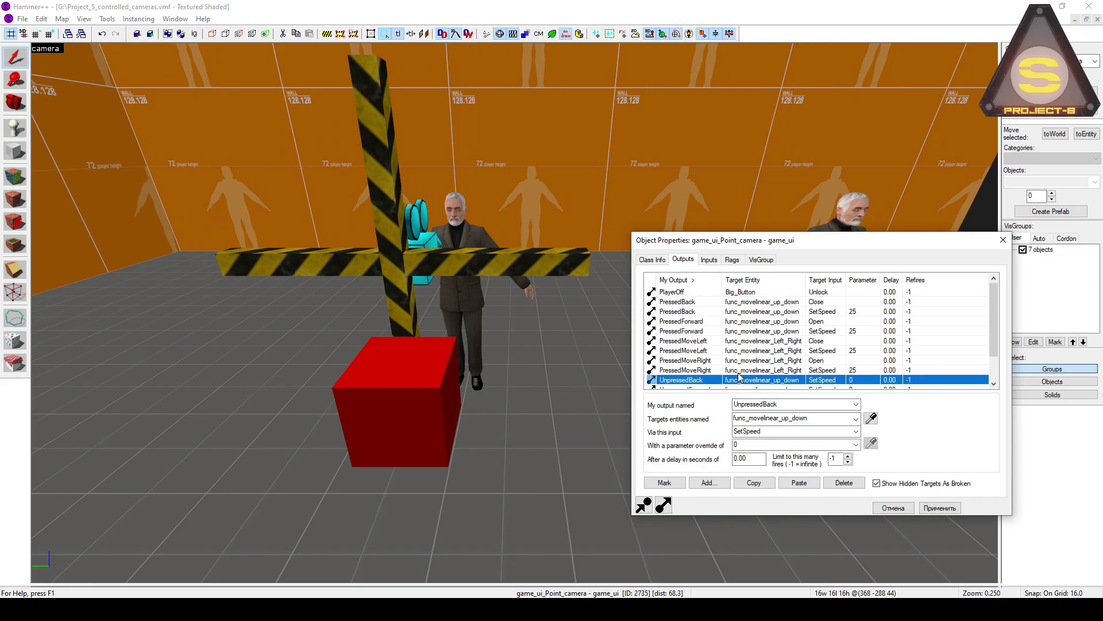
# Step: Check the PlayerOff output that targets Big_Button, and bring the two monitors and their buttons into view
pyautogui.click(731, 293)
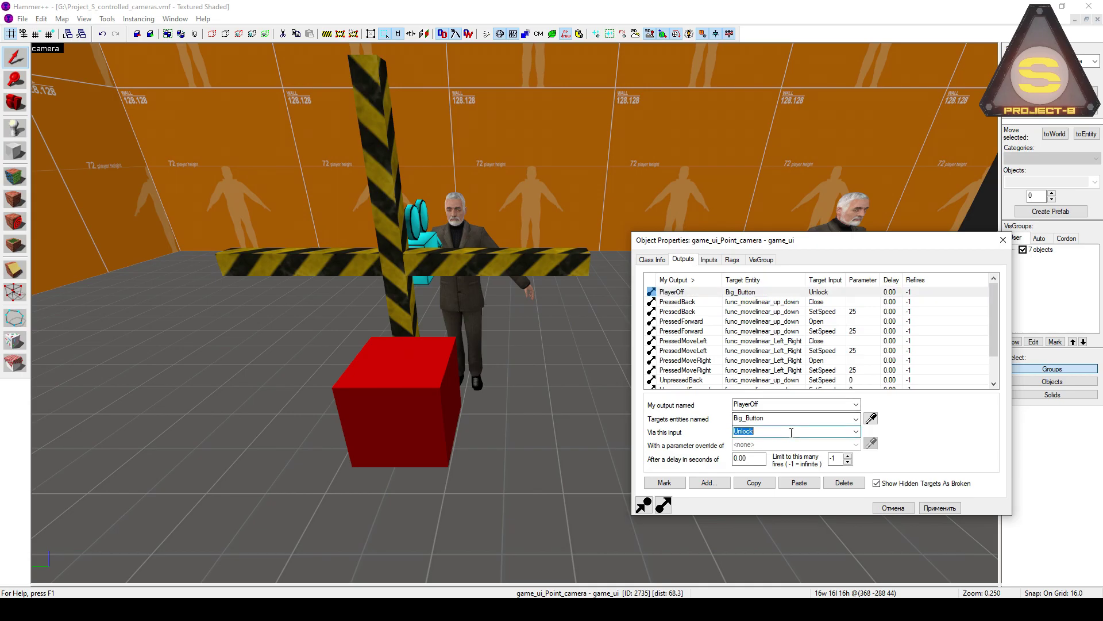
pyautogui.click(507, 337)
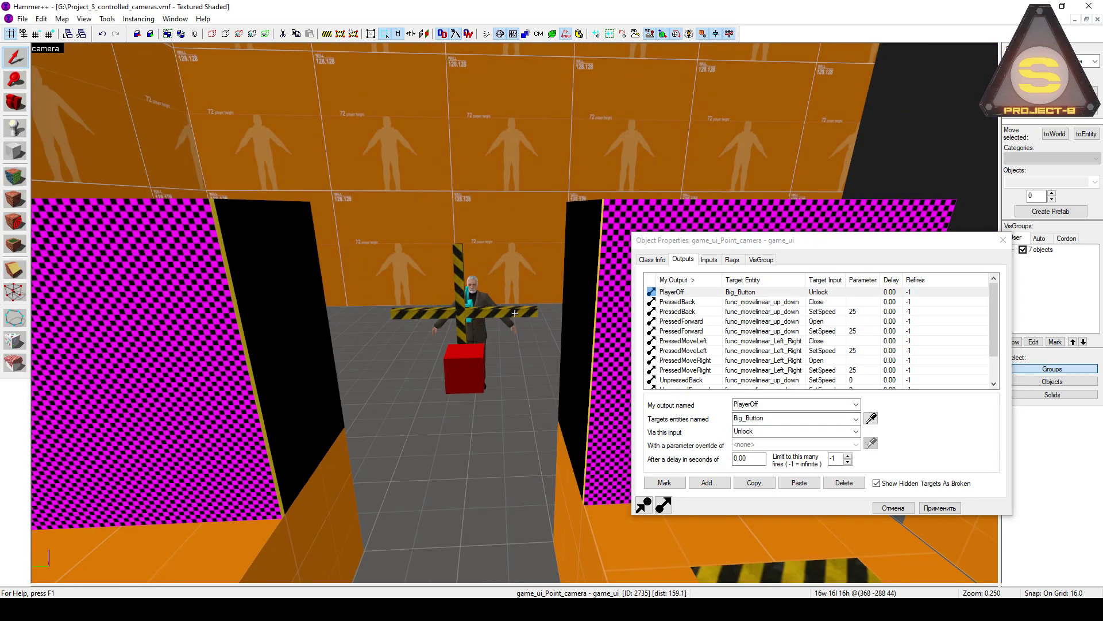
pyautogui.press('w')
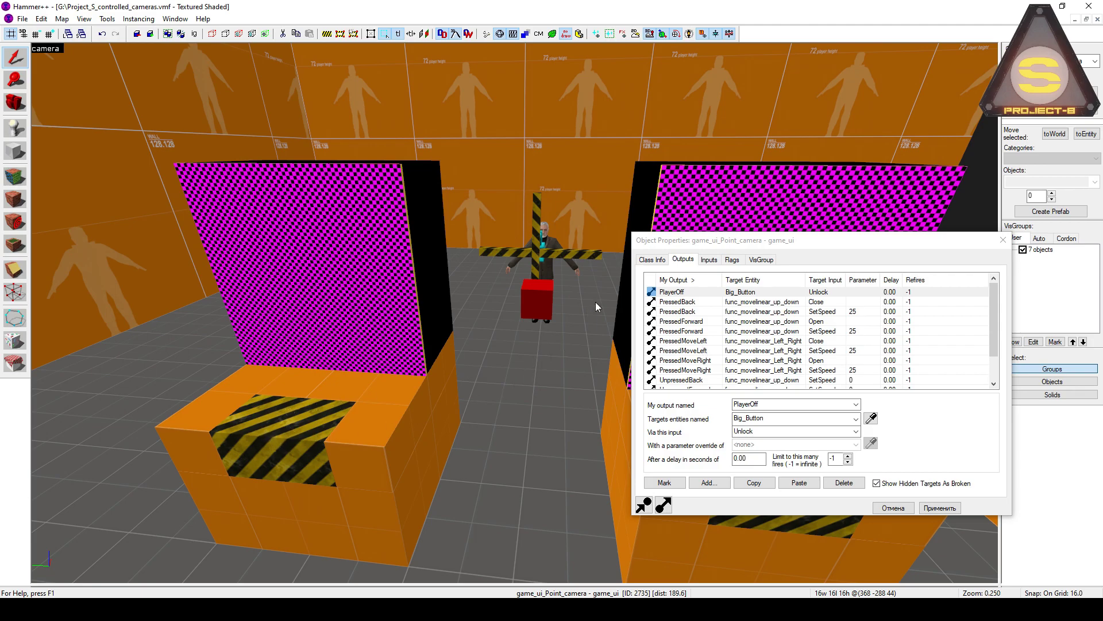
# Step: Inspect the flags of game_ui_Point_camera, highlighting Freeze Player and +Use Deactivates
pyautogui.click(732, 260)
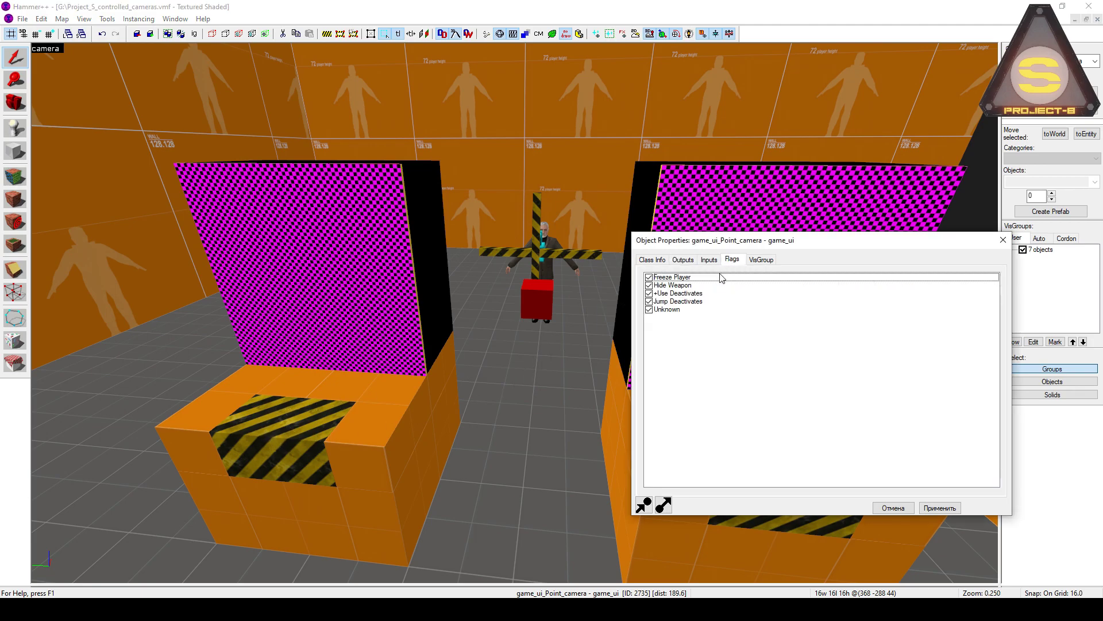
pyautogui.click(690, 279)
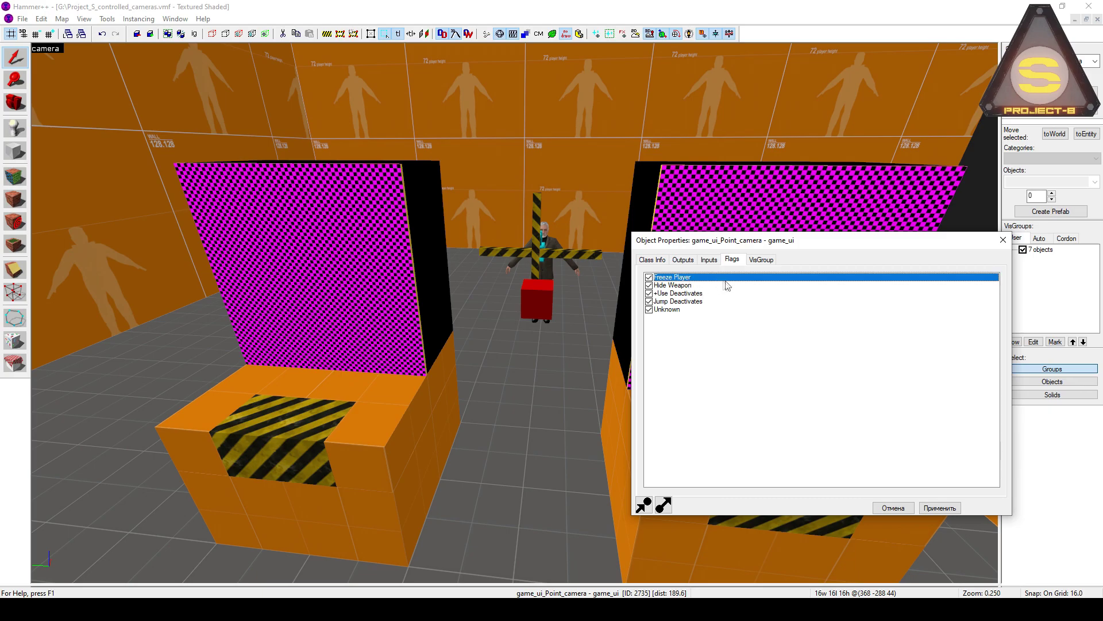
pyautogui.click(716, 295)
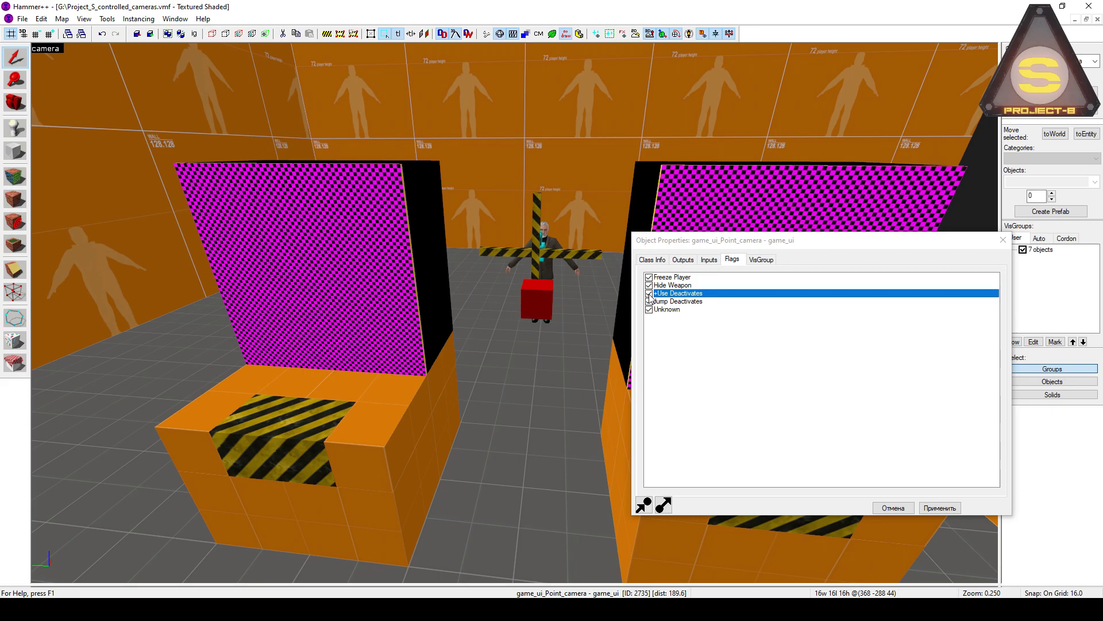
# Step: Inspect Big_Button's OnIn outputs that activate game_ui_Point_camera with the !Activator parameter and lock the button itself
pyautogui.click(291, 422)
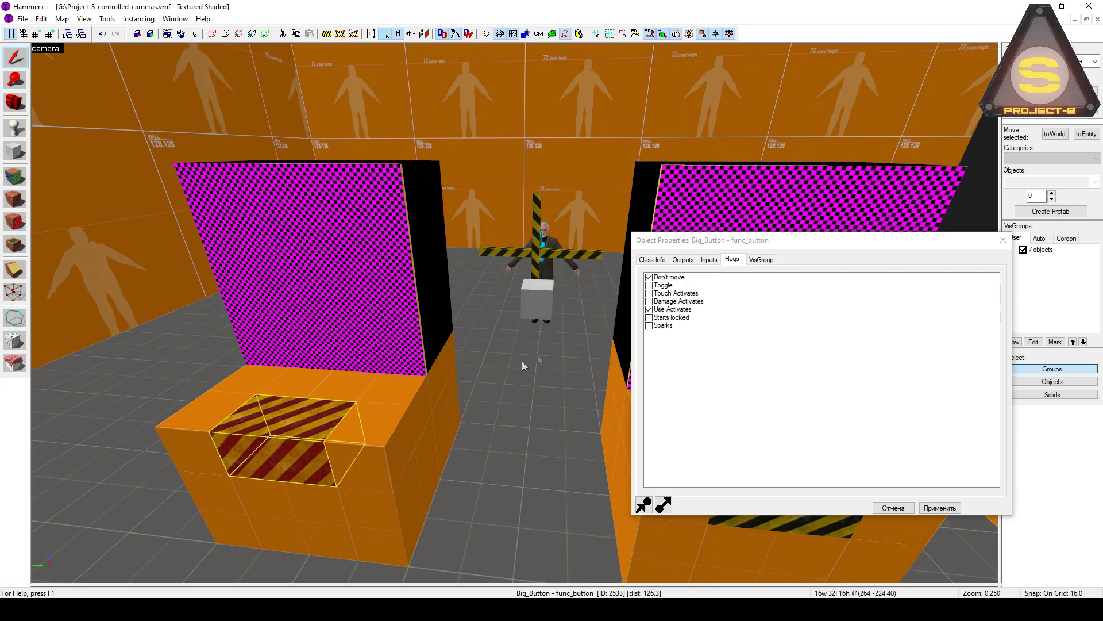
pyautogui.click(684, 260)
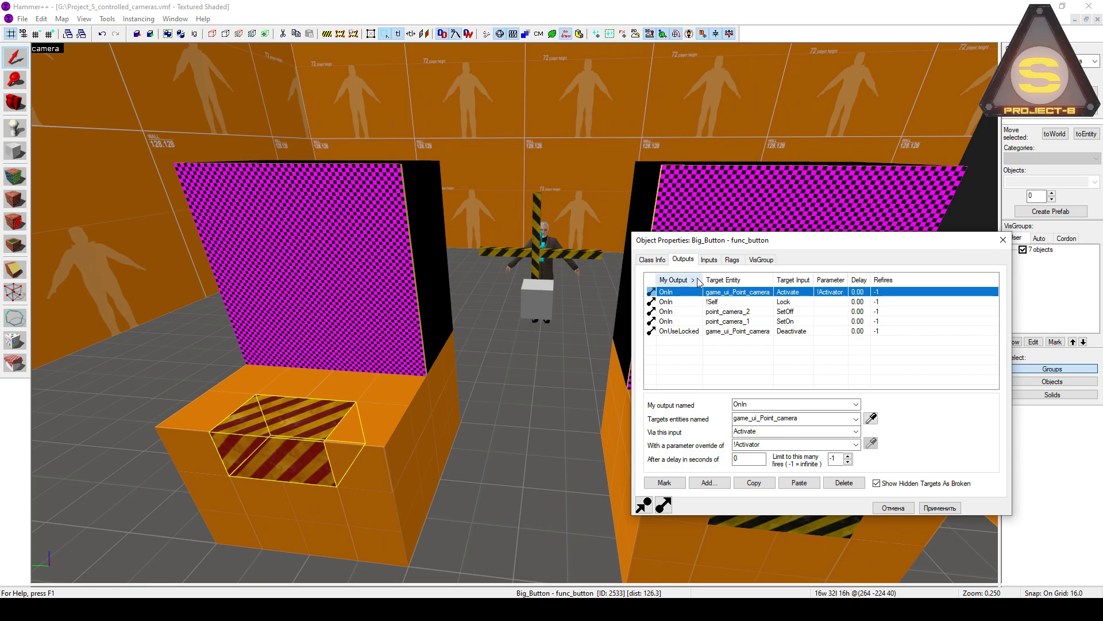
pyautogui.click(775, 446)
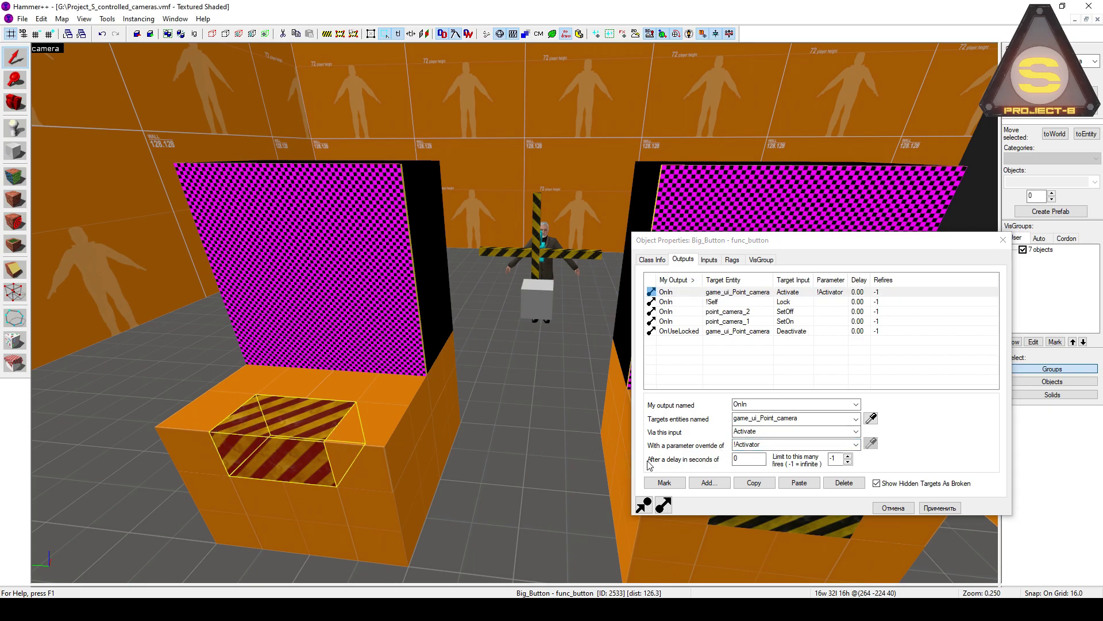
pyautogui.keyDown('shift'); pyautogui.click(714, 304); pyautogui.keyUp('shift')
pyautogui.click(768, 419)
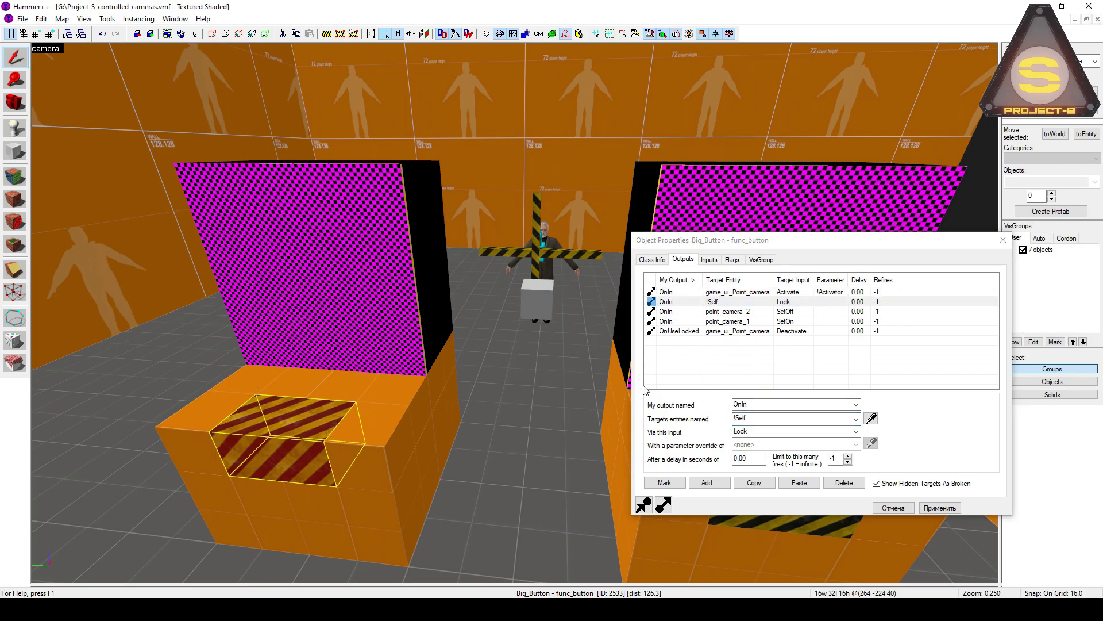
# Step: Examine Big_Button's SetOff output for point_camera_2 and SetOn output for point_camera_1, and view both cameras in the map
pyautogui.click(700, 313)
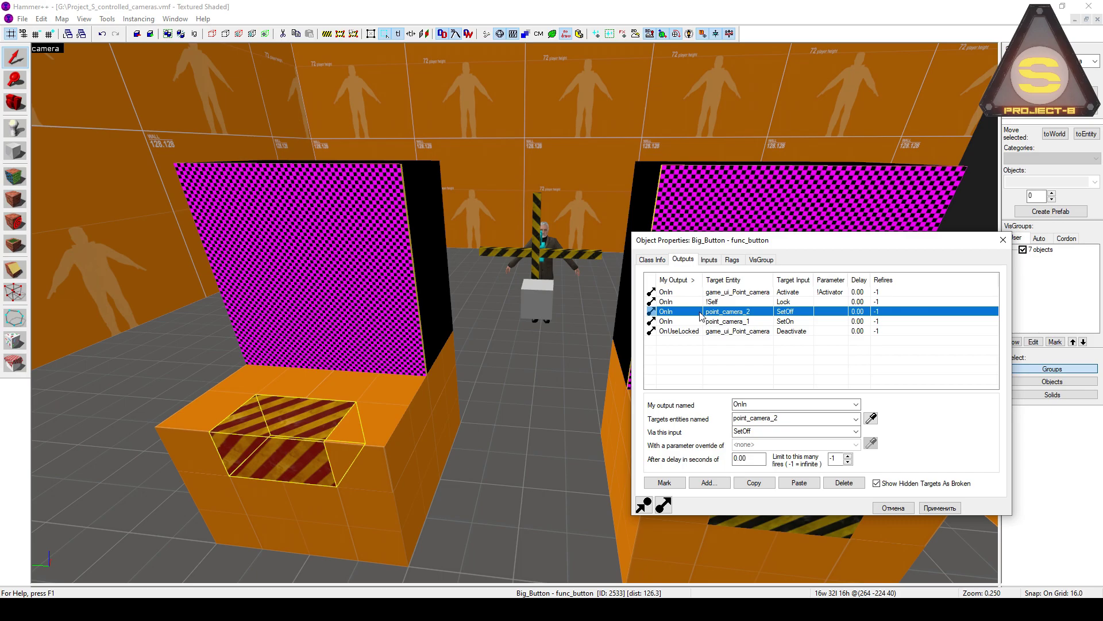
pyautogui.click(721, 322)
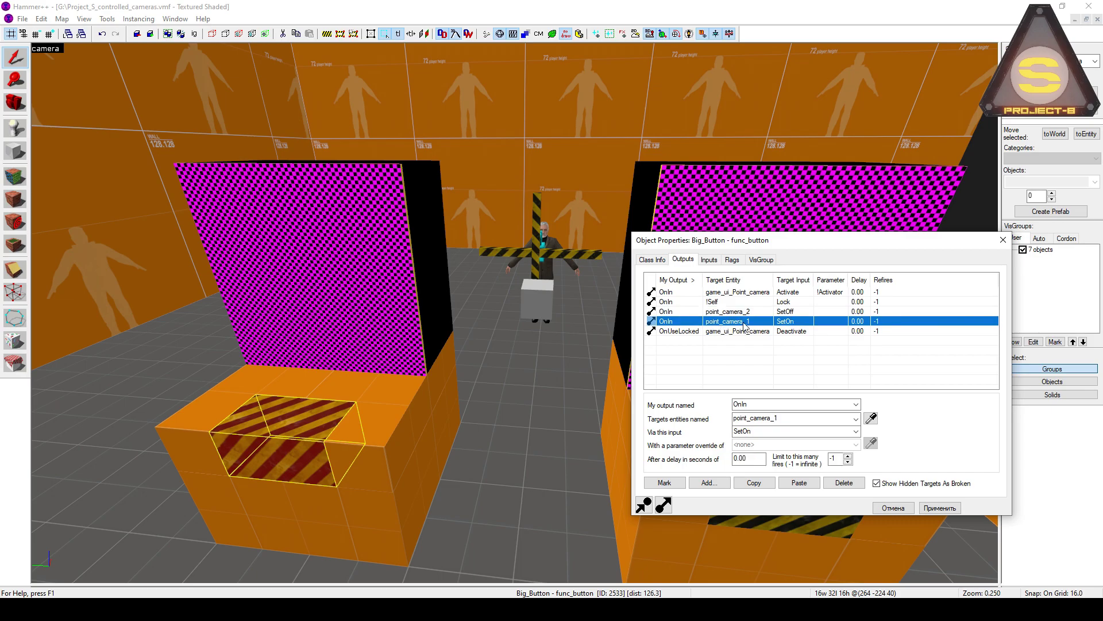
pyautogui.click(749, 313)
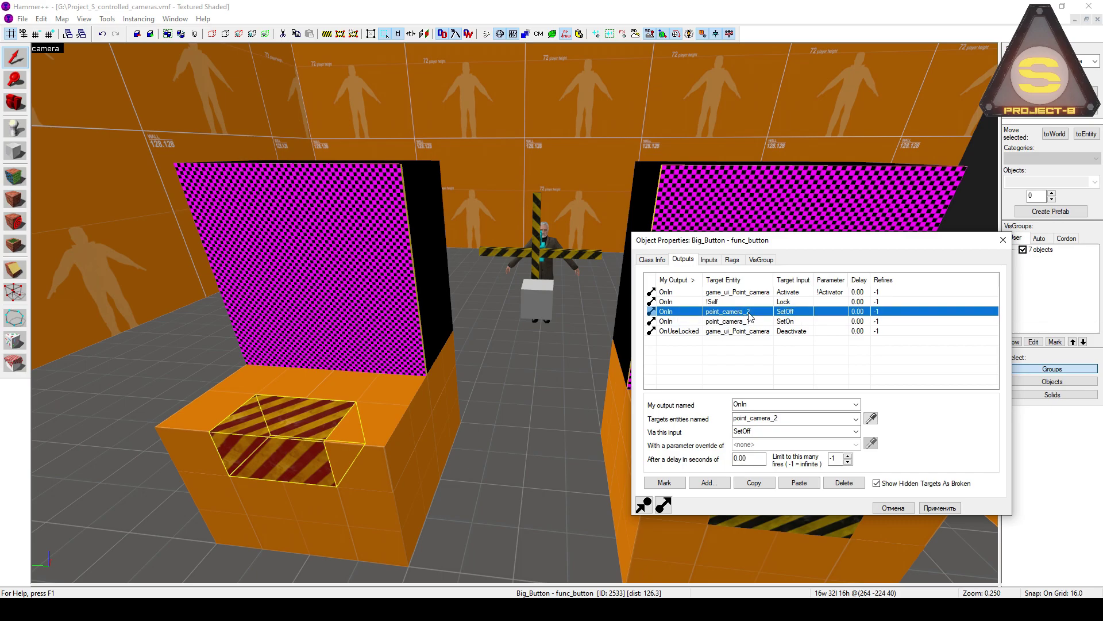
pyautogui.click(781, 320)
pyautogui.press('z')
pyautogui.press('w')
pyautogui.press('w')
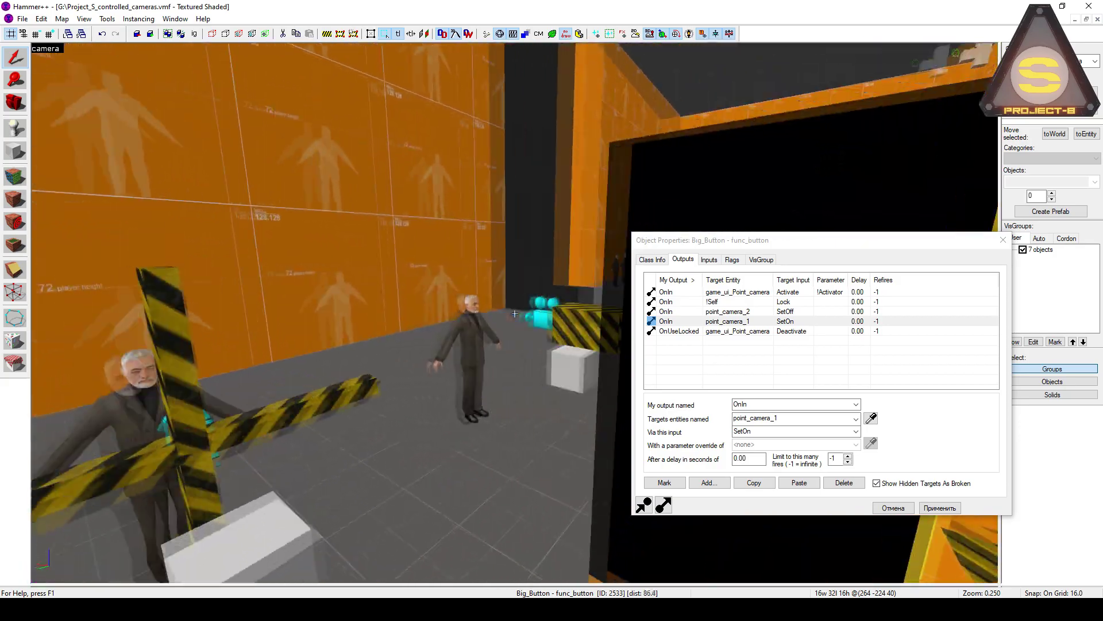
pyautogui.press('z')
pyautogui.press('z')
pyautogui.press('d')
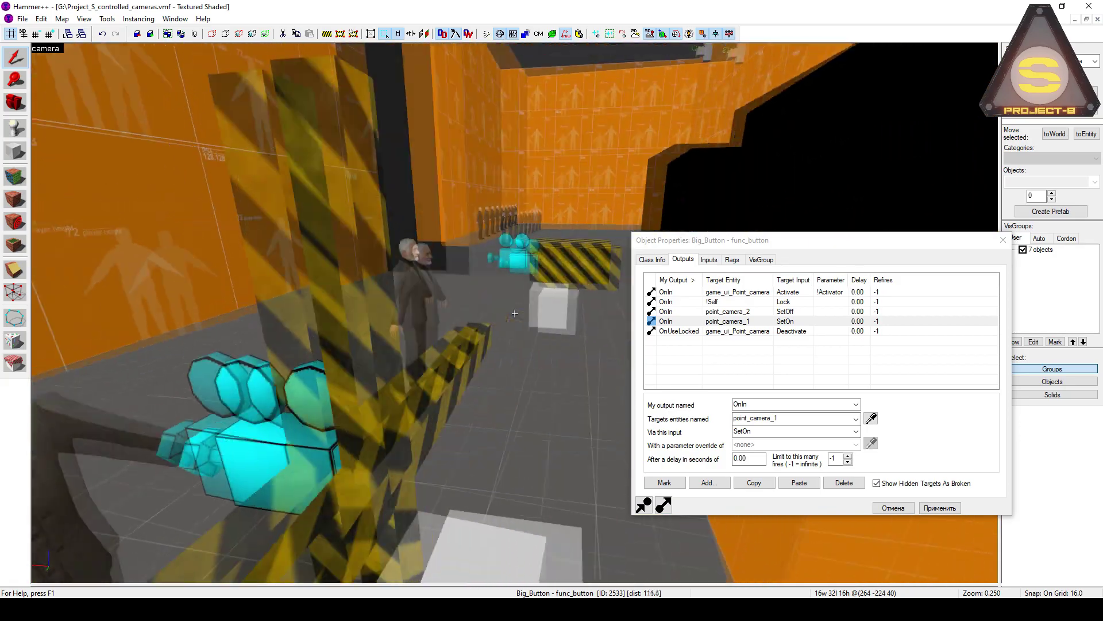
pyautogui.press('s')
pyautogui.press('z')
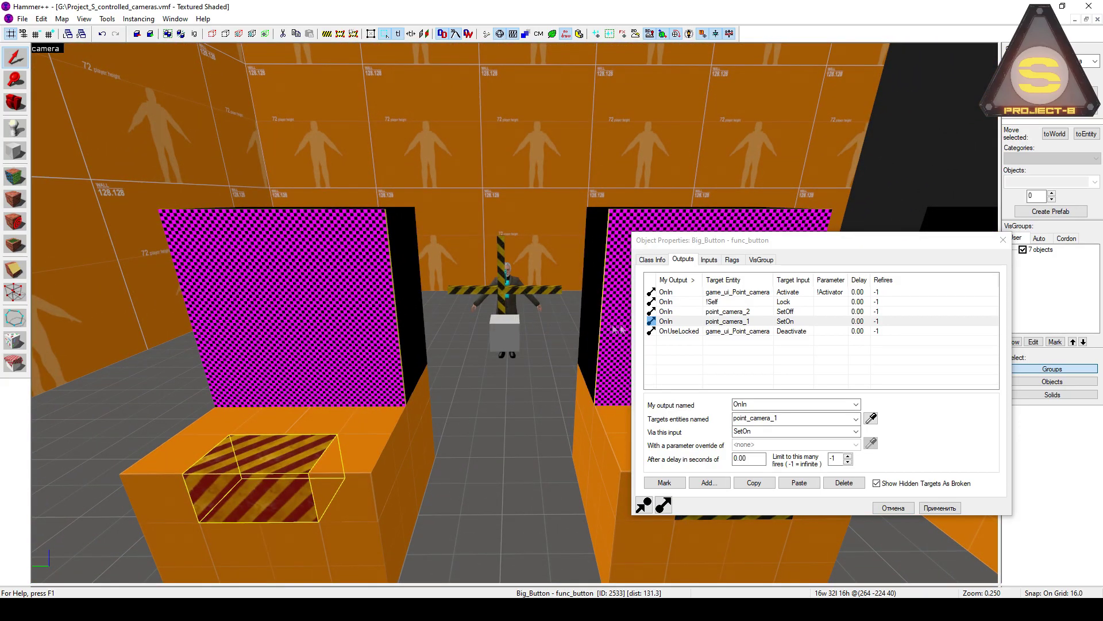
# Step: Inspect Big_Button's OnUseLocked output that sends Deactivate to game_ui_Point_camera
pyautogui.click(673, 331)
pyautogui.click(796, 403)
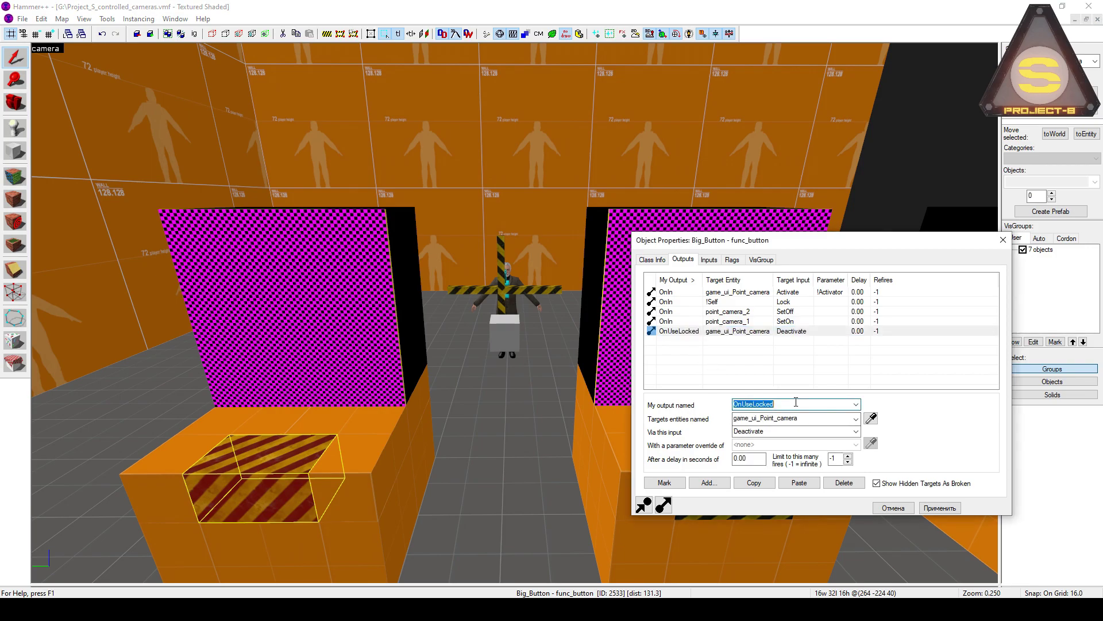
pyautogui.click(343, 390)
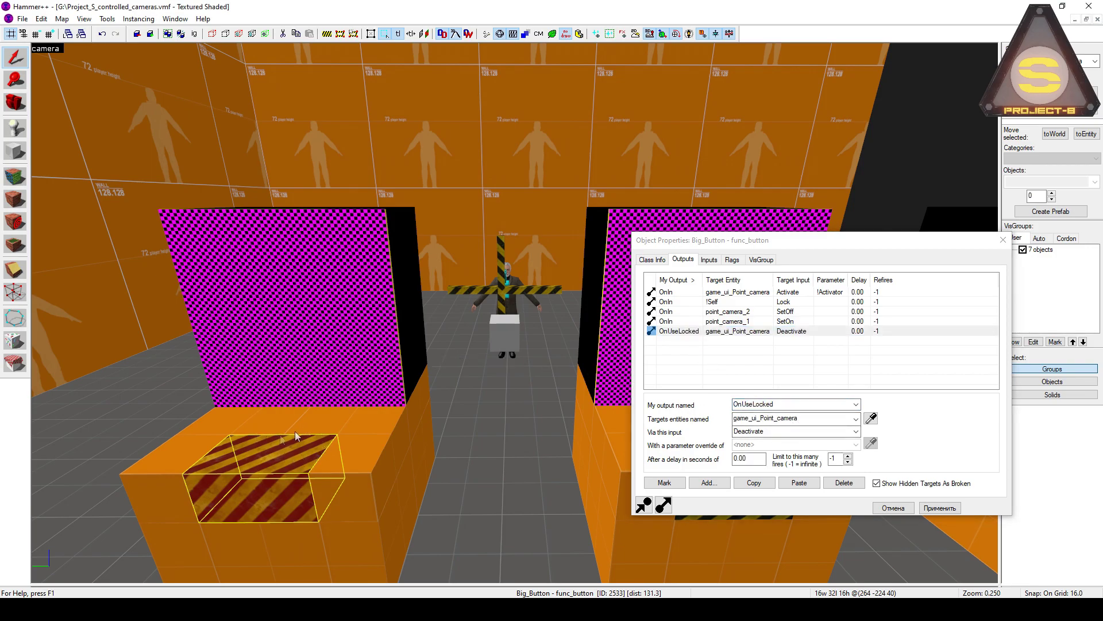
pyautogui.click(802, 429)
# Step: Go to the second camera setup and inspect the class info of point_camera_2 and its game_ui_Point_camera_2 entity
pyautogui.click(551, 382)
pyautogui.press('z')
pyautogui.press('s')
pyautogui.press('z')
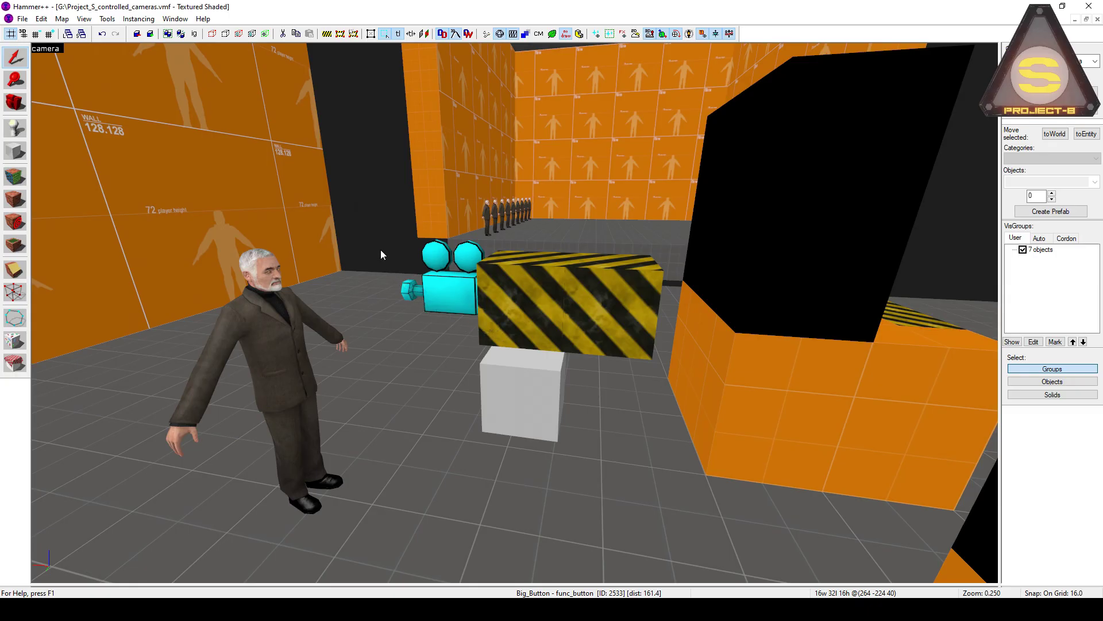
pyautogui.click(441, 289)
pyautogui.doubleClick(440, 289)
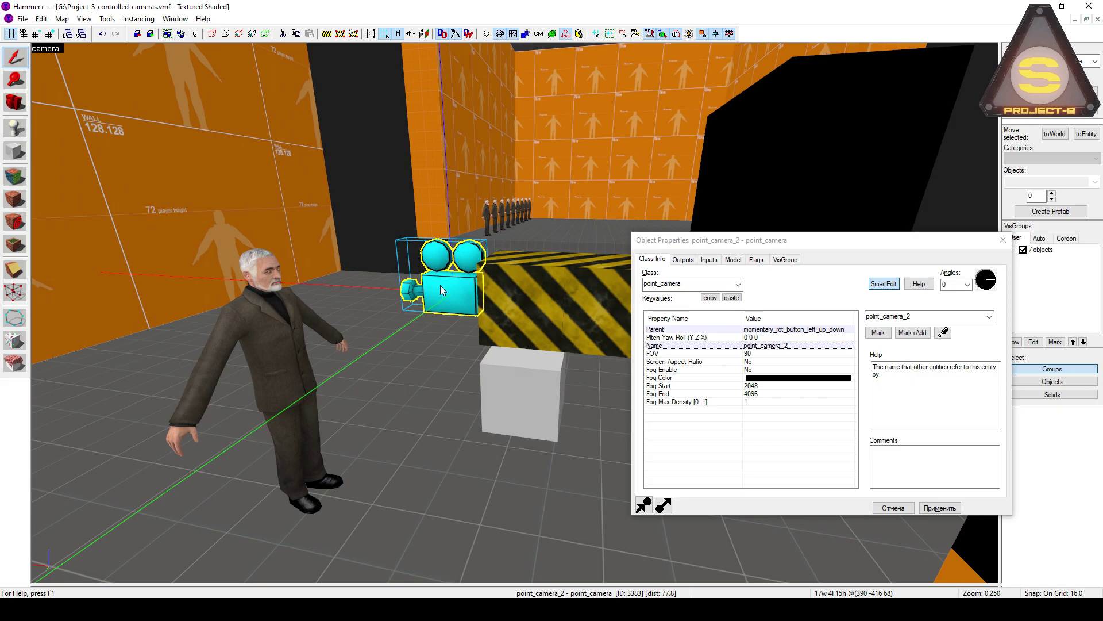
pyautogui.click(516, 385)
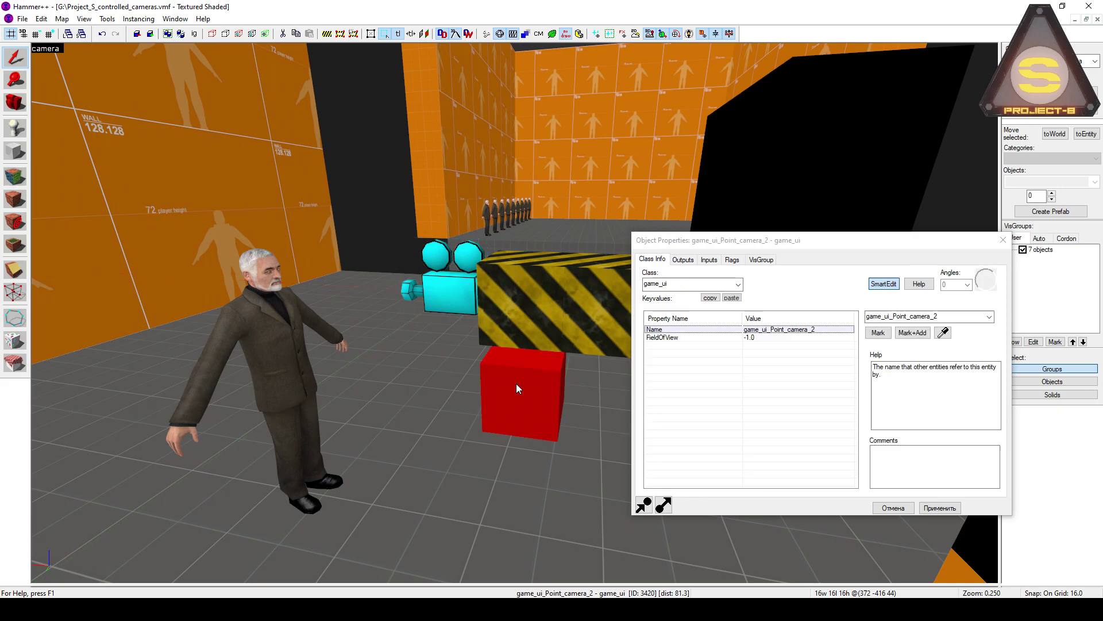
# Step: Return to the first camera setup and look at the func_movelinear_Left_Right beam for comparison
pyautogui.click(444, 299)
pyautogui.press('z')
pyautogui.press('z')
pyautogui.click(357, 371)
pyautogui.press('z')
pyautogui.press('z')
pyautogui.press('z')
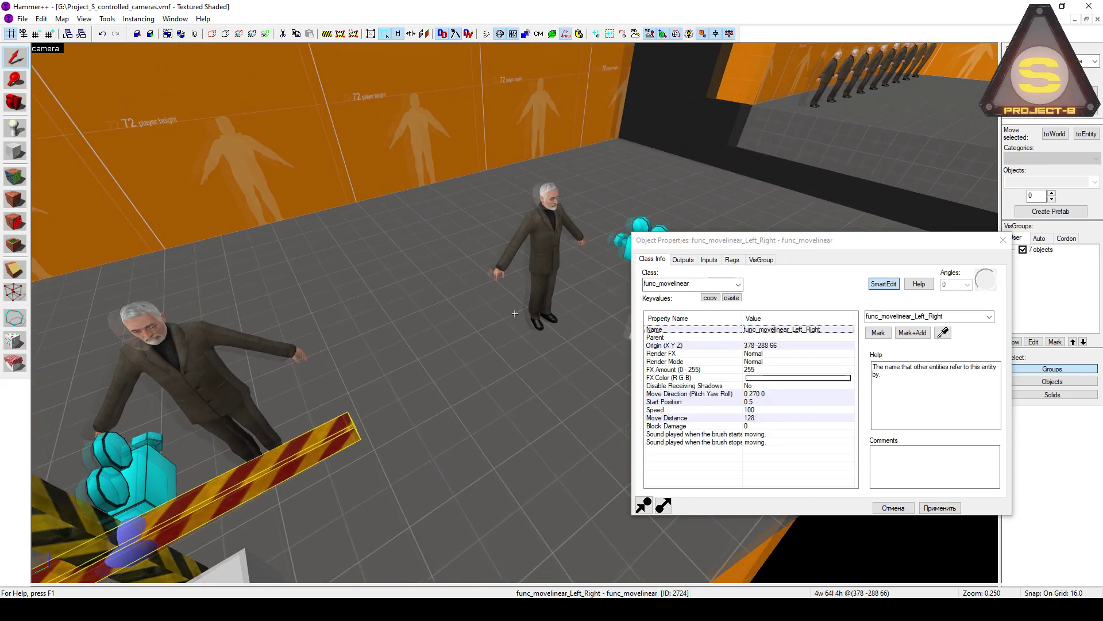
pyautogui.press('z')
# Step: Inspect the class and properties of the momentary_rot_button_left_up_down and momentary_rot_button_left_right brushes behind the second camera
pyautogui.click(512, 298)
pyautogui.click(704, 284)
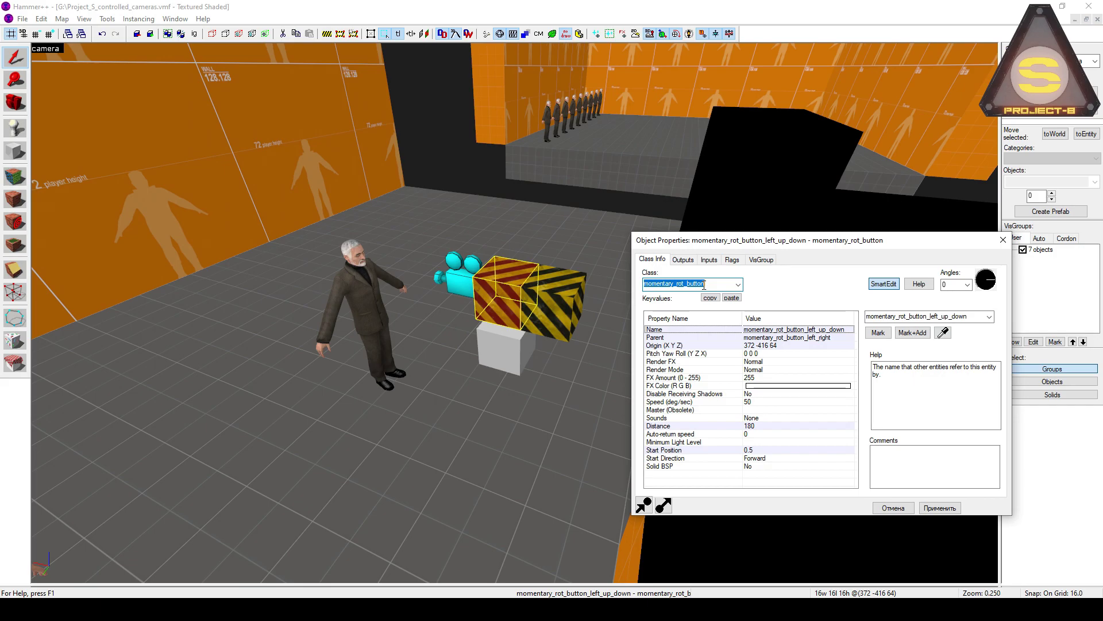
pyautogui.click(552, 306)
pyautogui.click(552, 305)
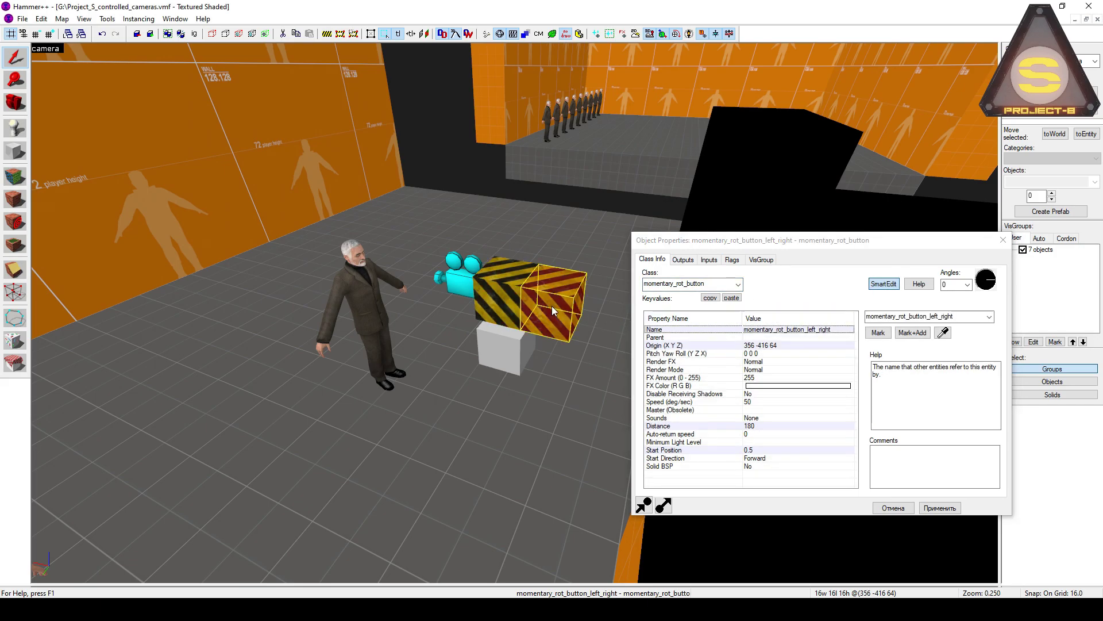
# Step: Compare the flags of the two momentary_rot_button brushes, checking Y Axis on the up-down one, and return to its class info
pyautogui.click(498, 292)
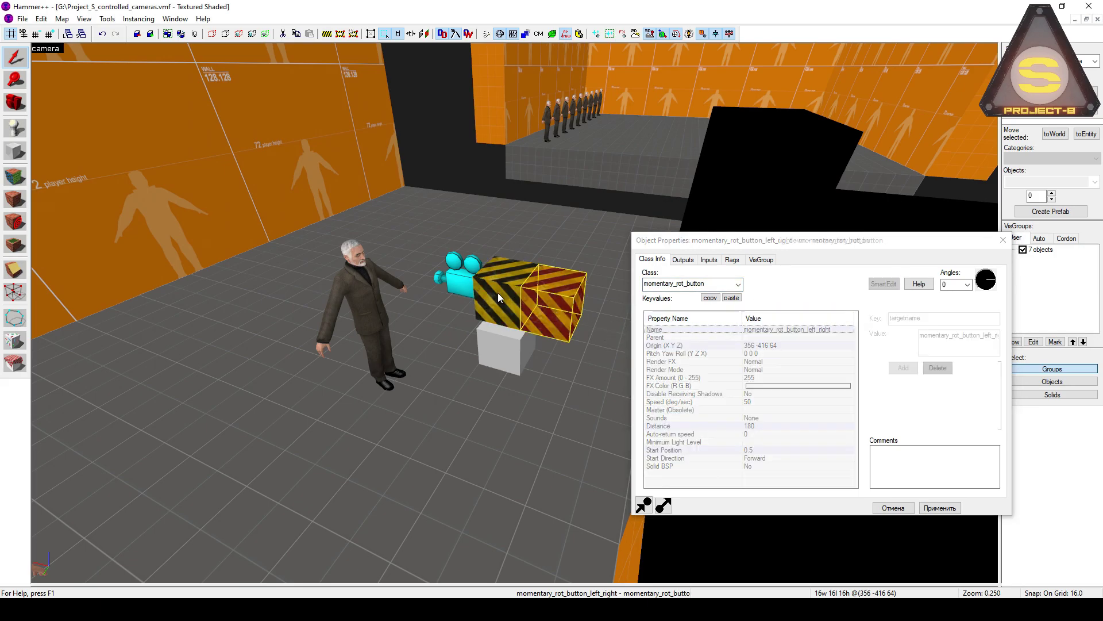
pyautogui.click(732, 259)
pyautogui.click(670, 303)
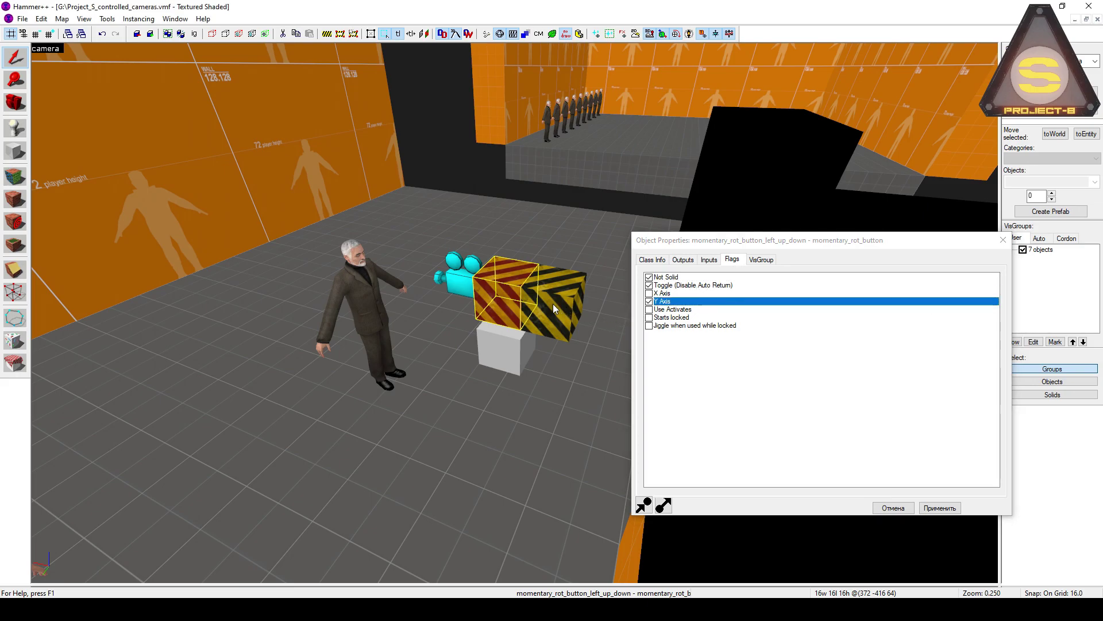
pyautogui.click(553, 305)
pyautogui.click(517, 298)
pyautogui.click(665, 303)
pyautogui.click(533, 304)
pyautogui.click(511, 297)
pyautogui.click(657, 263)
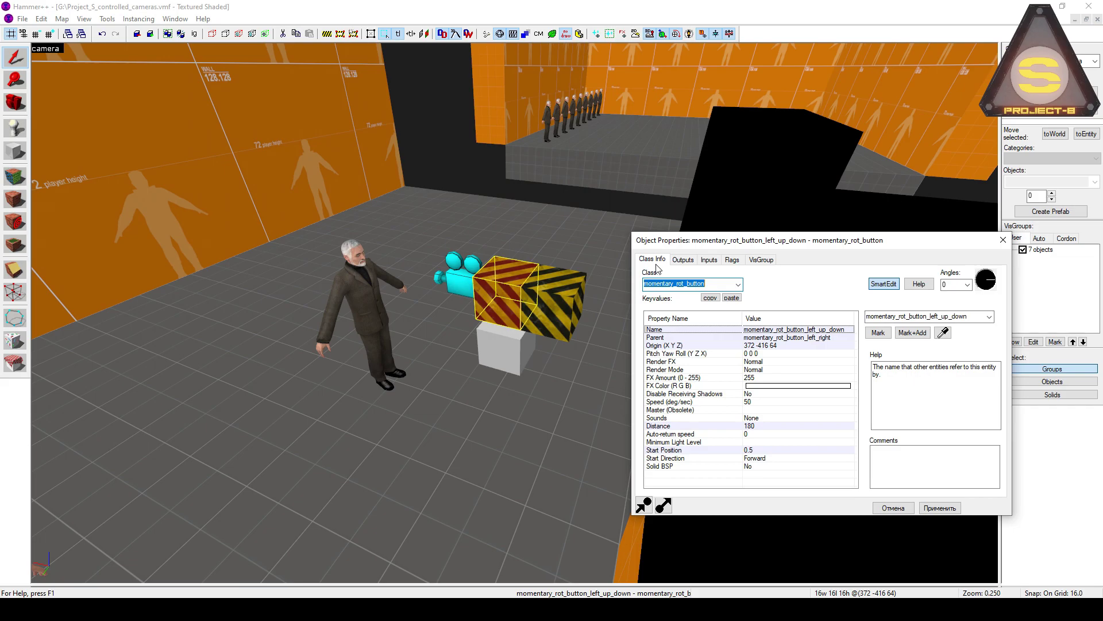
# Step: Select the game_ui_Point_camera_2 entity below the rotating brushes and show its outputs
pyautogui.press('z')
pyautogui.press('w')
pyautogui.press('z')
pyautogui.click(483, 356)
pyautogui.click(683, 259)
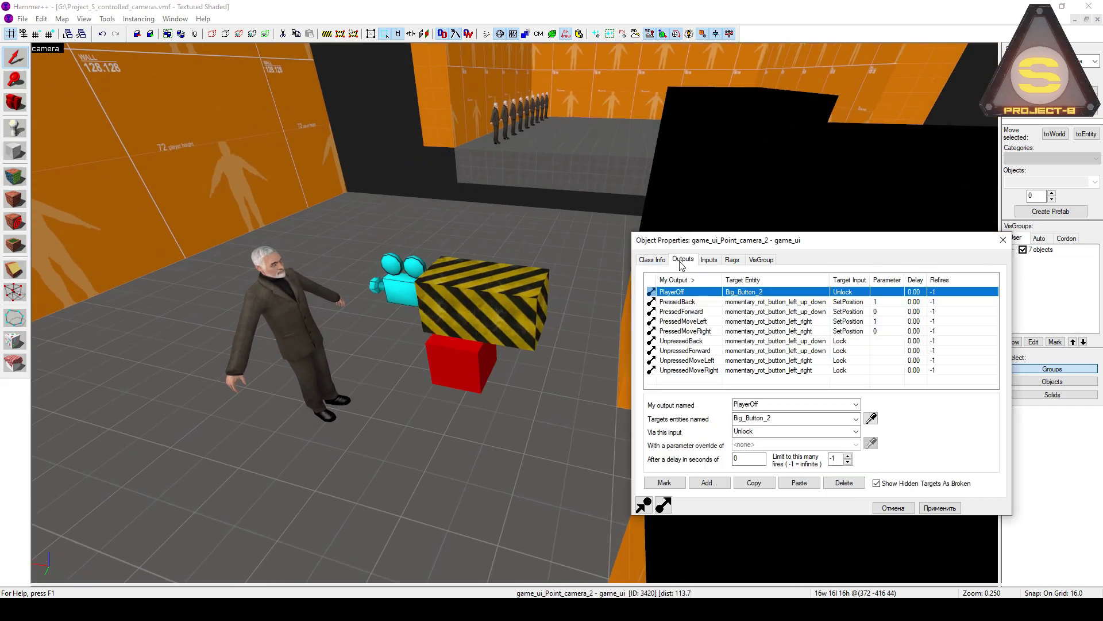
# Step: Examine the game_ui_Point_camera_2 outputs that send SetPosition on pressed keys and Lock on released keys to the momentary_rot_button brushes
pyautogui.click(808, 303)
pyautogui.click(805, 311)
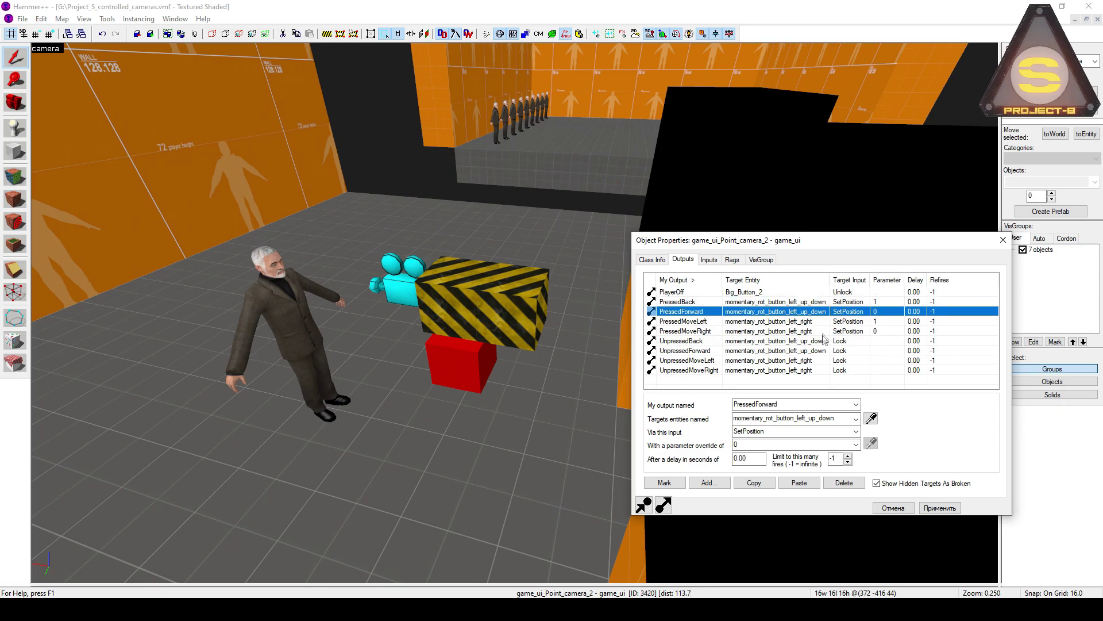
pyautogui.click(837, 322)
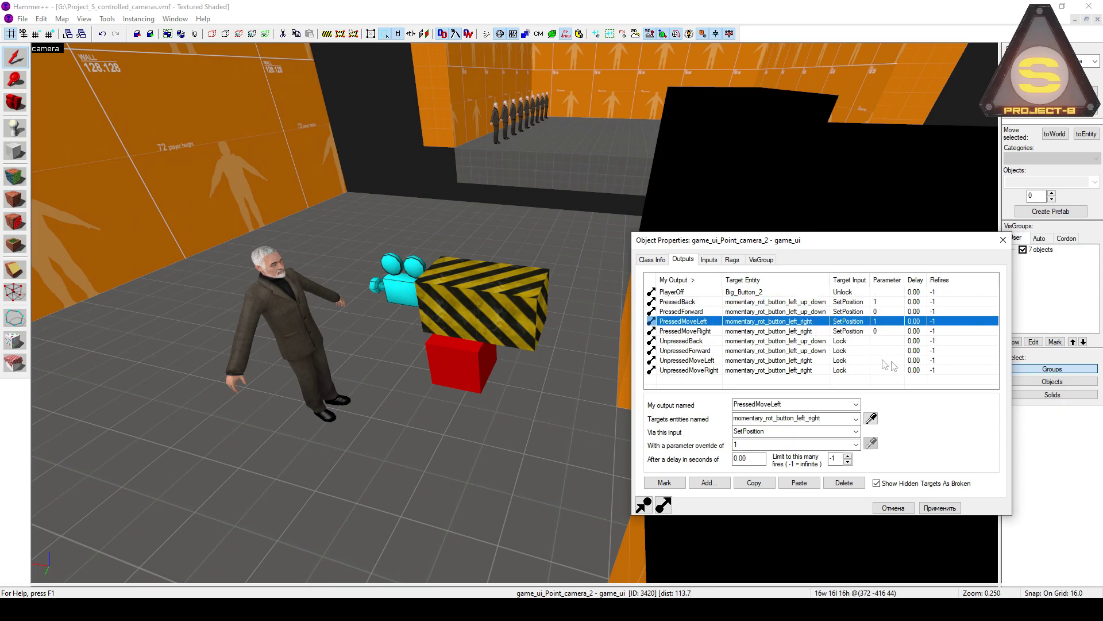
pyautogui.click(809, 341)
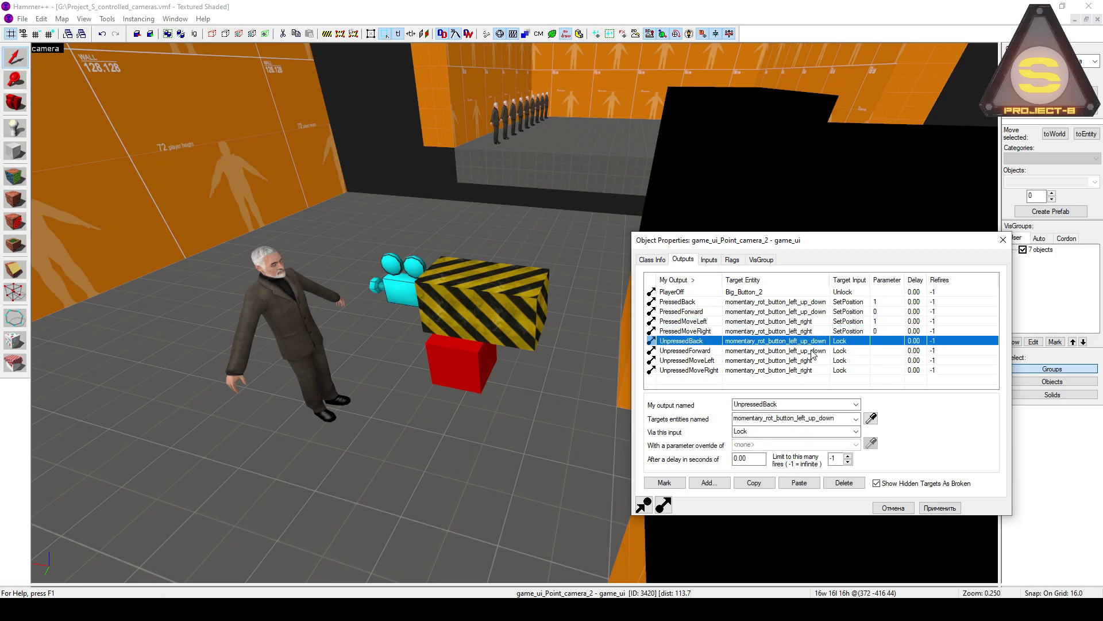
pyautogui.click(812, 351)
pyautogui.click(817, 360)
pyautogui.click(819, 371)
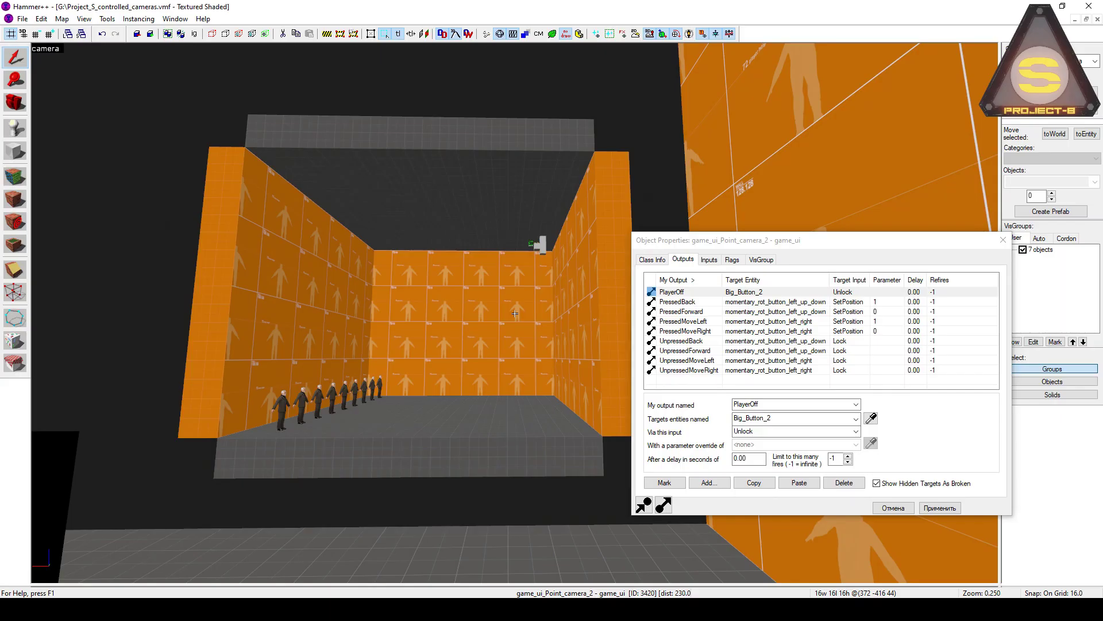
# Step: Look over the third camera setup with the info_target and grey entity cubes in the upper corner of the adjoining room
pyautogui.press('w')
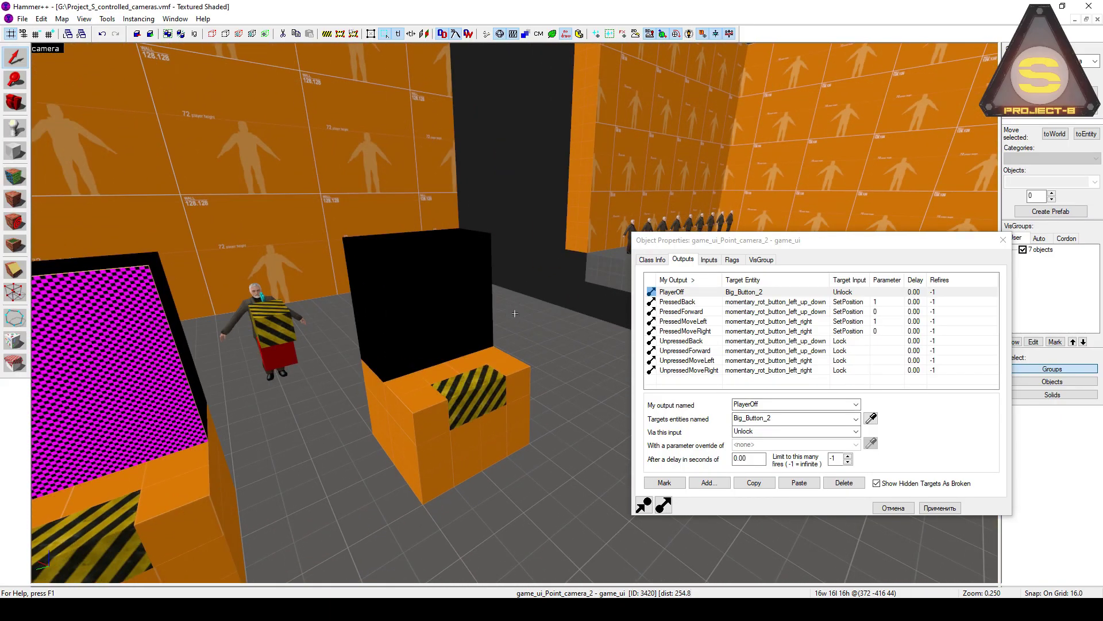
pyautogui.press('z')
pyautogui.press('w')
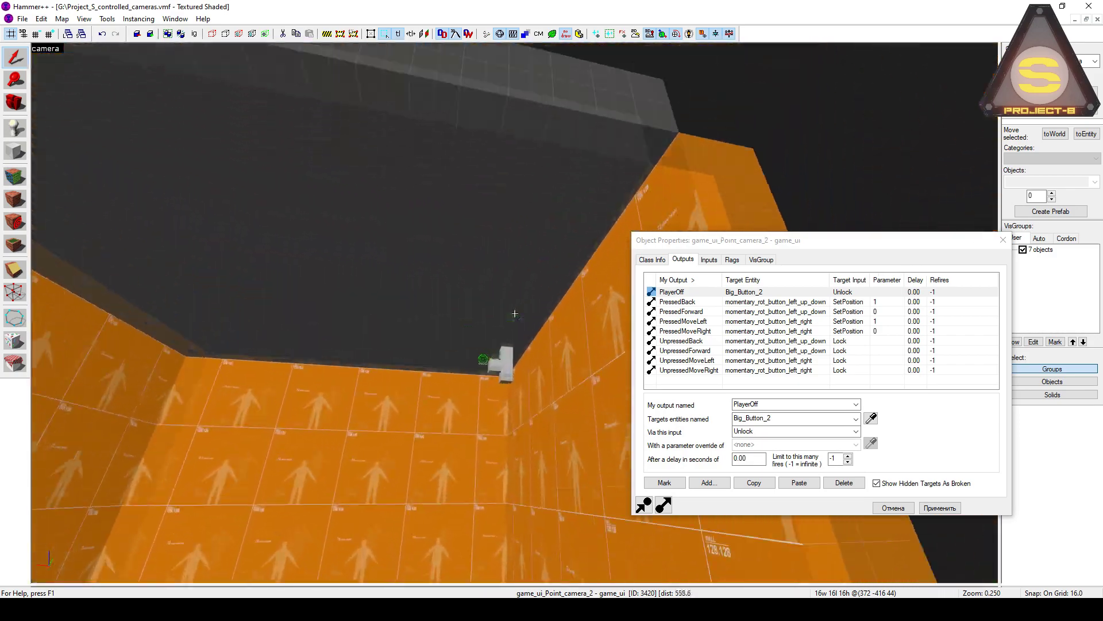
pyautogui.press('w')
pyautogui.press('z')
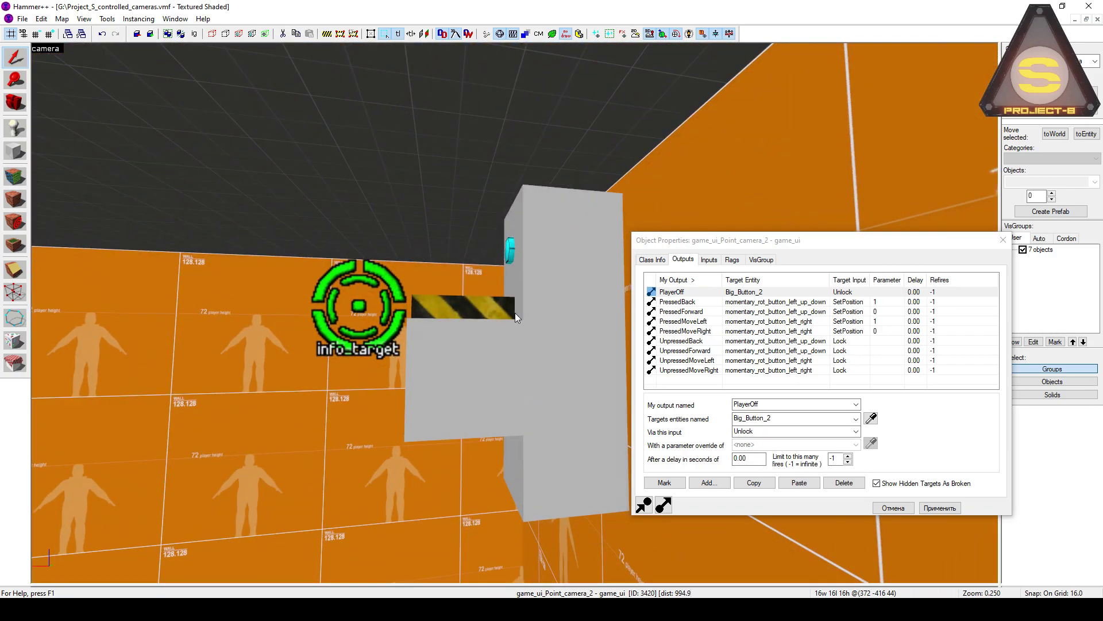
pyautogui.press('s')
pyautogui.press('z')
pyautogui.press('w')
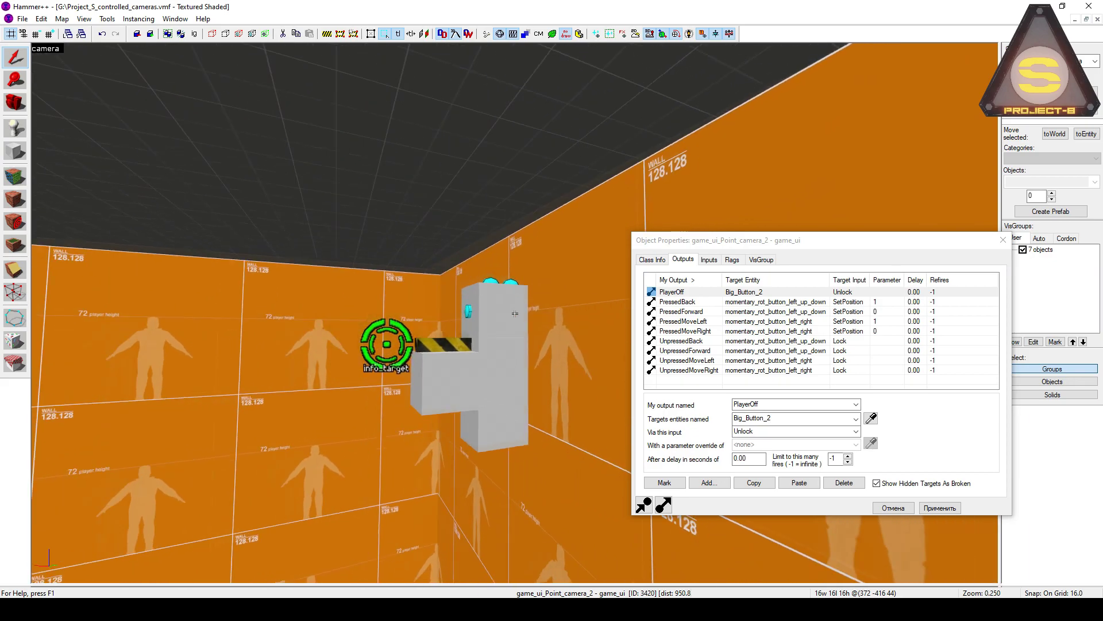
# Step: Return to the consoles and select the Full_Big_Button_3 func_button to examine its outputs
pyautogui.press('w')
pyautogui.press('z')
pyautogui.click(510, 311)
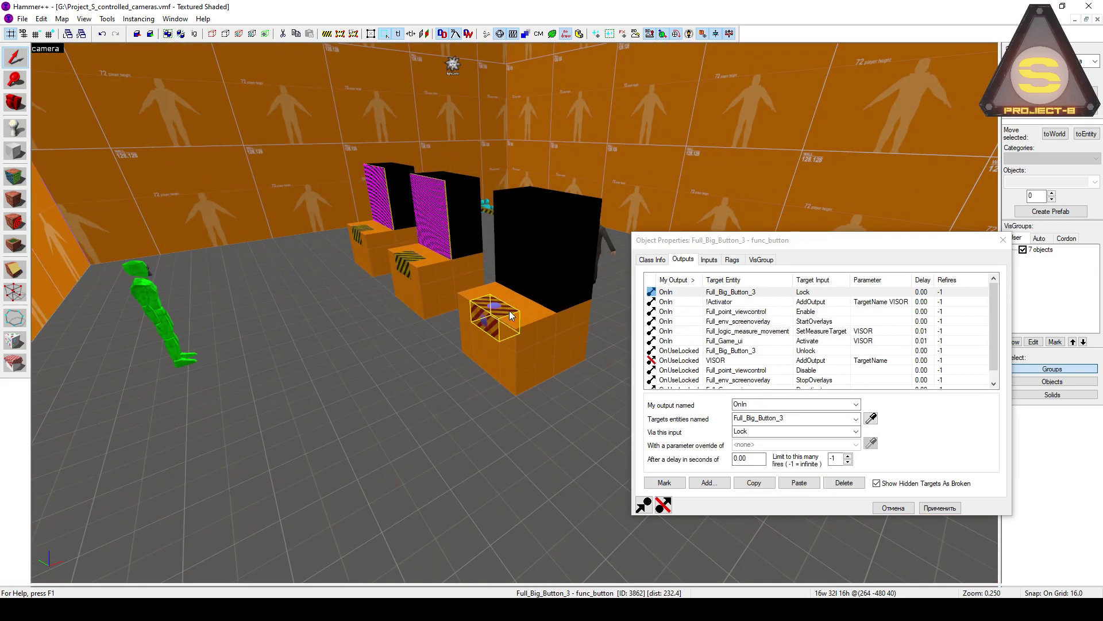
# Step: Go back to the third camera and show the class info of its Full_point_viewcontrol entity
pyautogui.press('z')
pyautogui.press('w')
pyautogui.press('z')
pyautogui.click(496, 350)
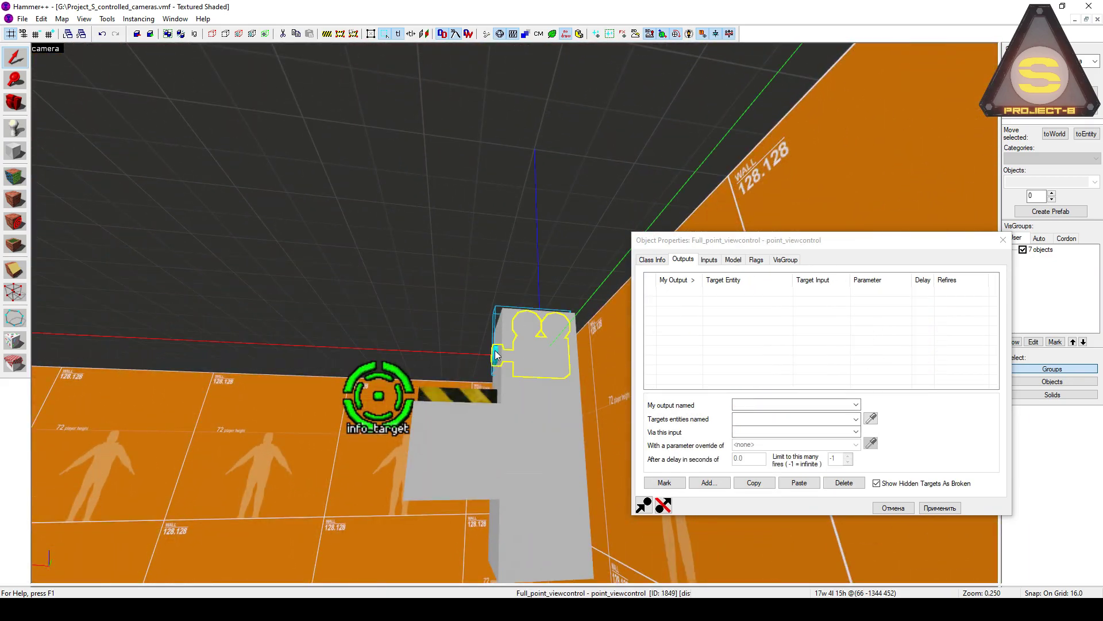
pyautogui.press('s')
pyautogui.press('w')
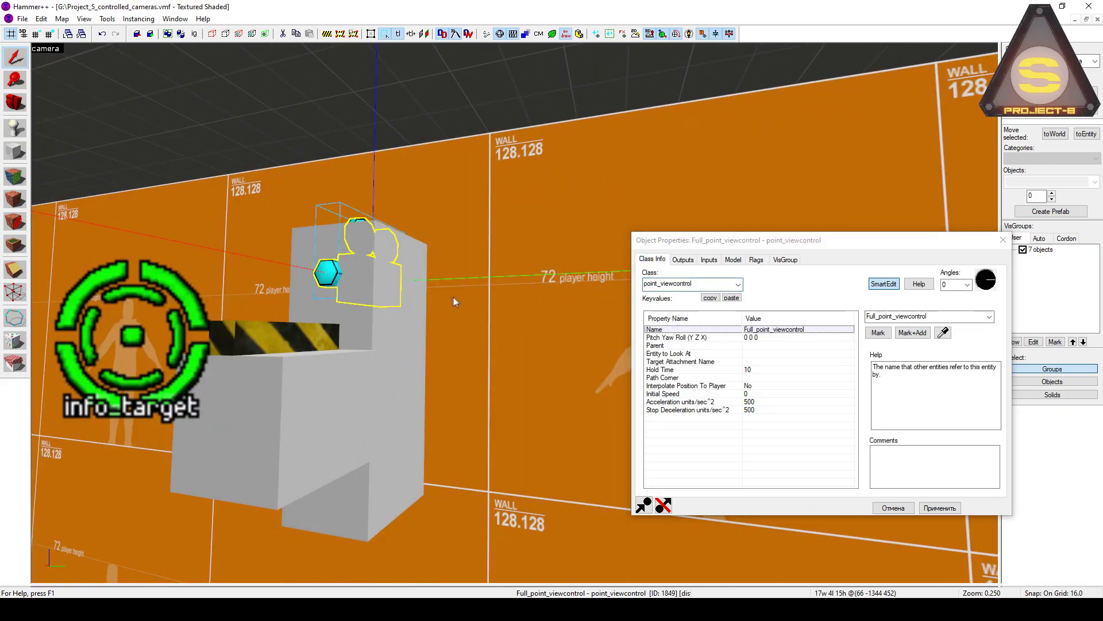
pyautogui.press('z')
pyautogui.press('d')
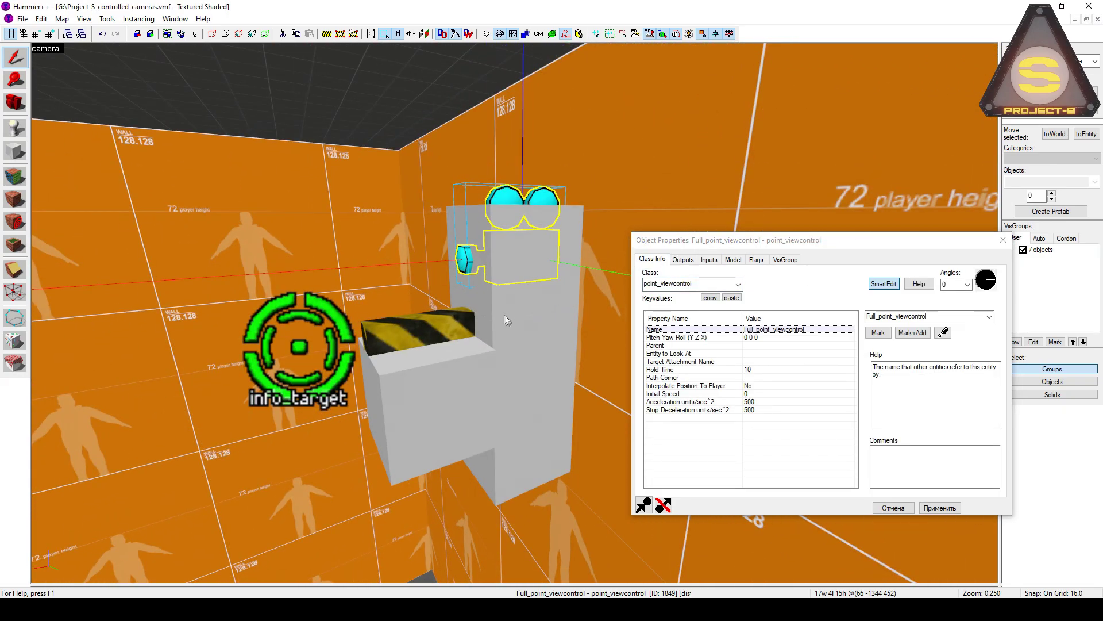
# Step: Check the Infinite Hold Time flag of the point_viewcontrol entity and return to its class info
pyautogui.click(756, 259)
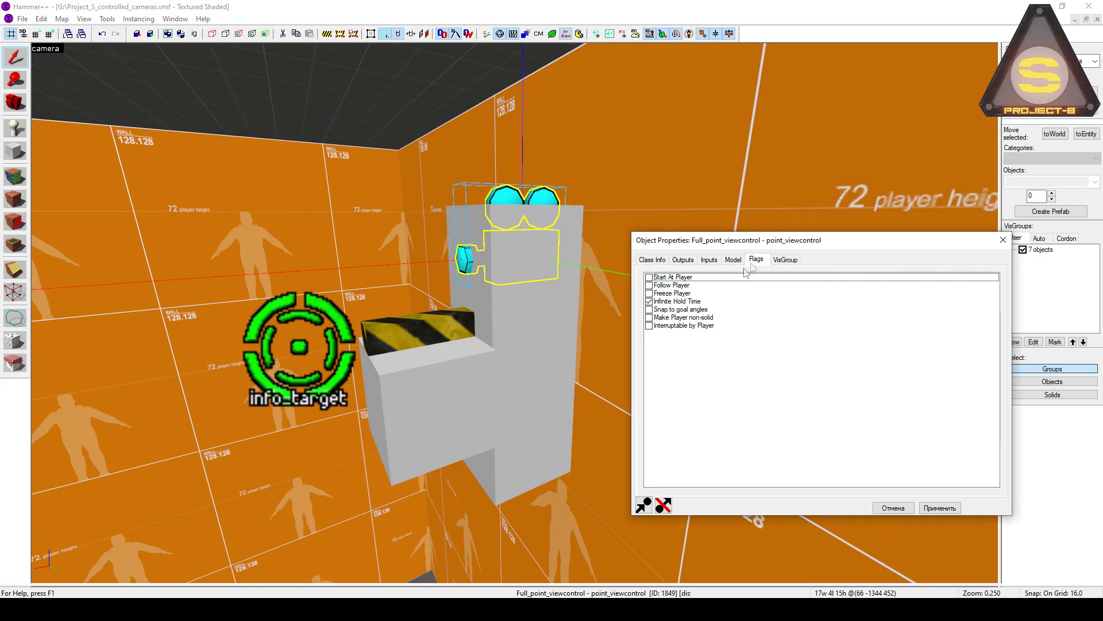
pyautogui.click(697, 301)
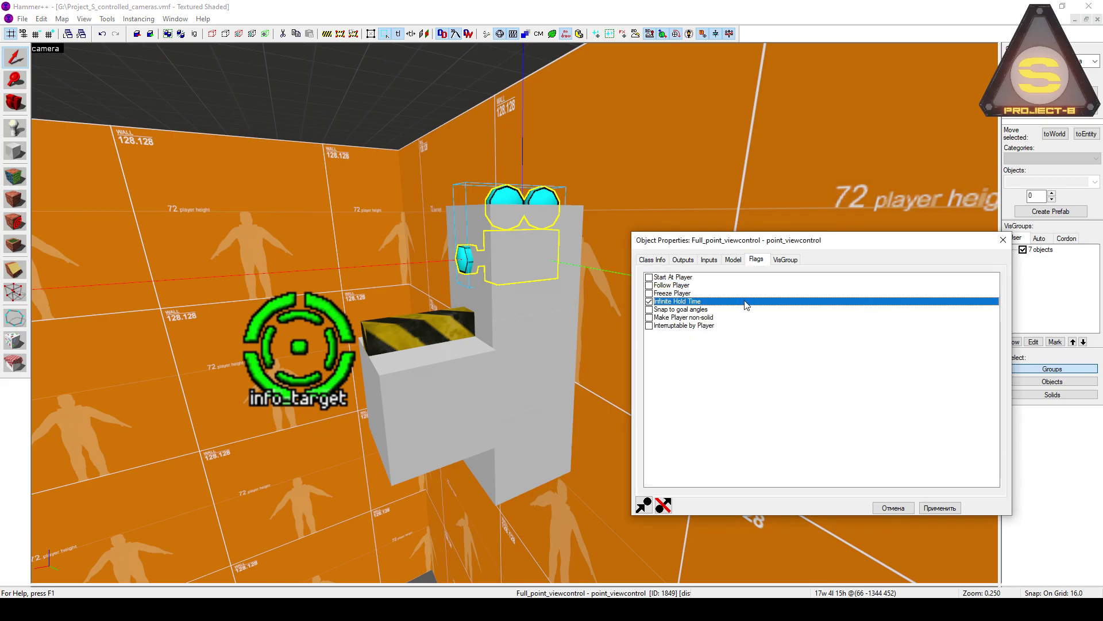
pyautogui.click(653, 260)
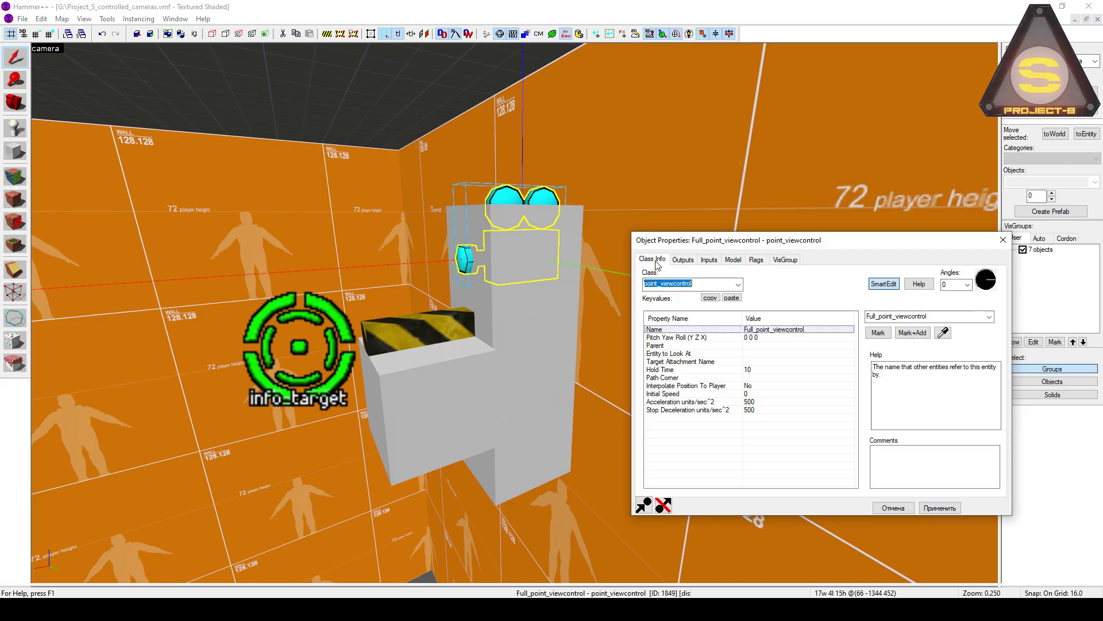
# Step: Inspect the Full_logic_measure_movement entity on the camera, examining its class, Entity to Measure and Entity to Move properties
pyautogui.click(563, 249)
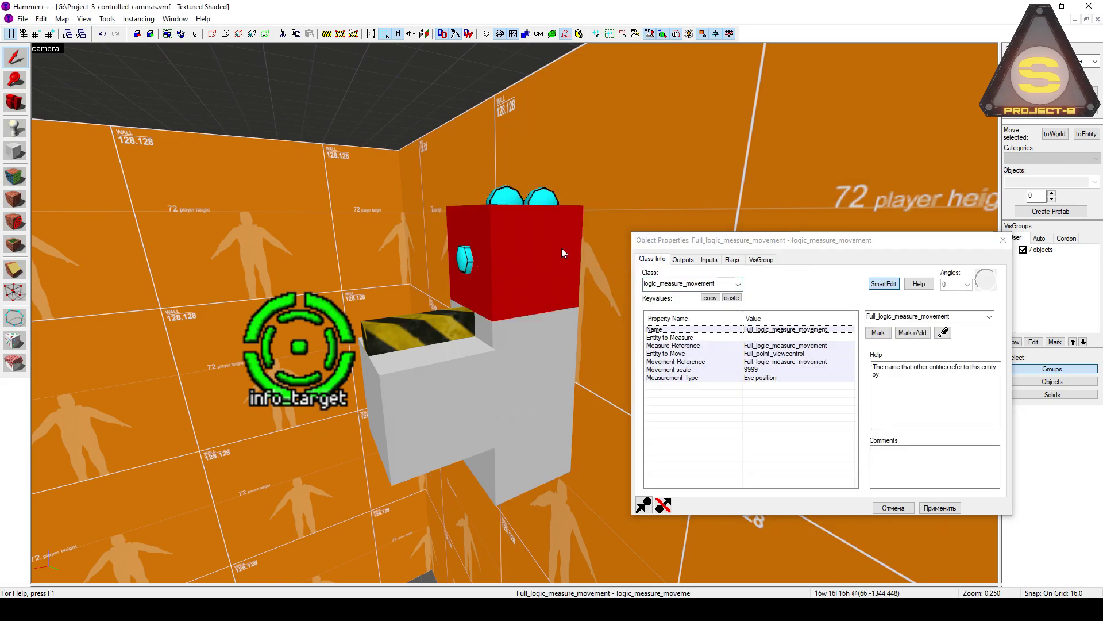
pyautogui.click(724, 284)
pyautogui.click(724, 283)
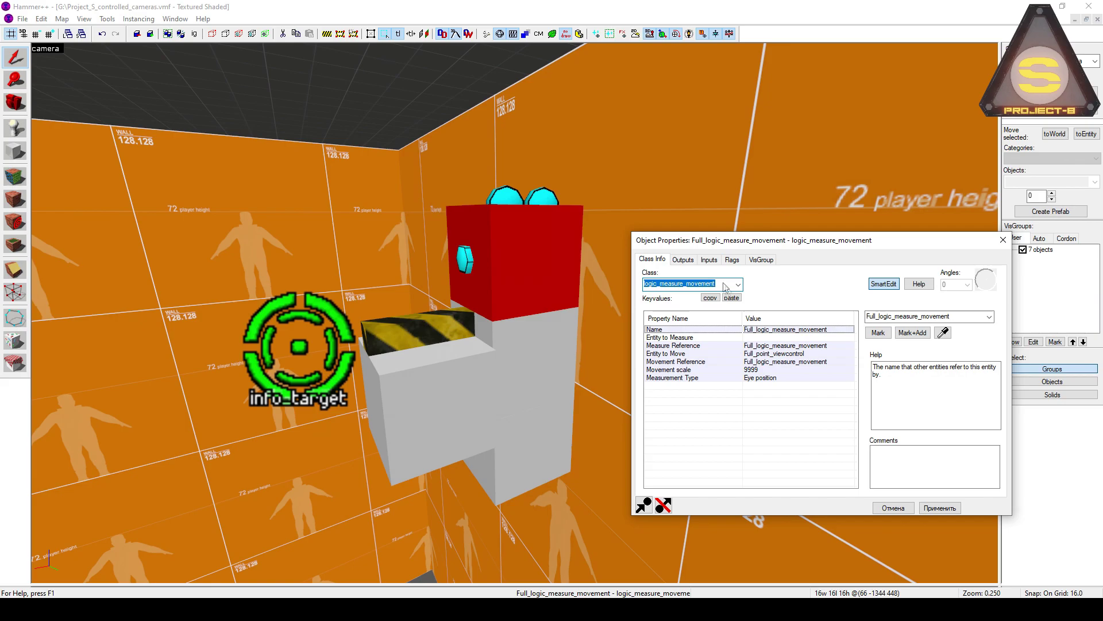
pyautogui.click(773, 339)
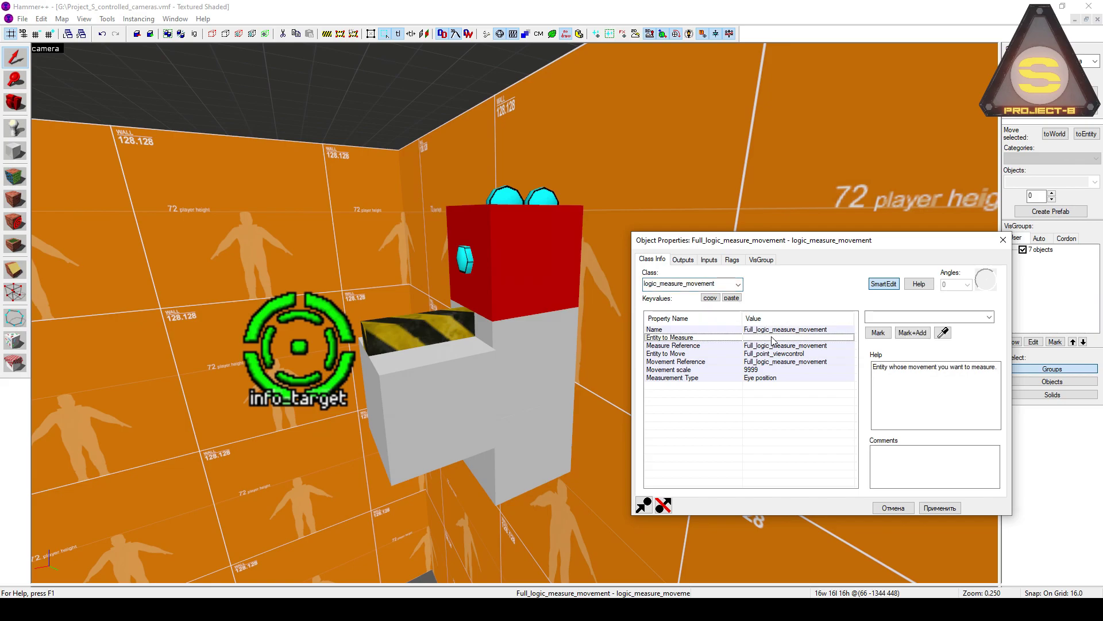
pyautogui.click(804, 353)
pyautogui.moveTo(929, 317); pyautogui.dragTo(868, 318)
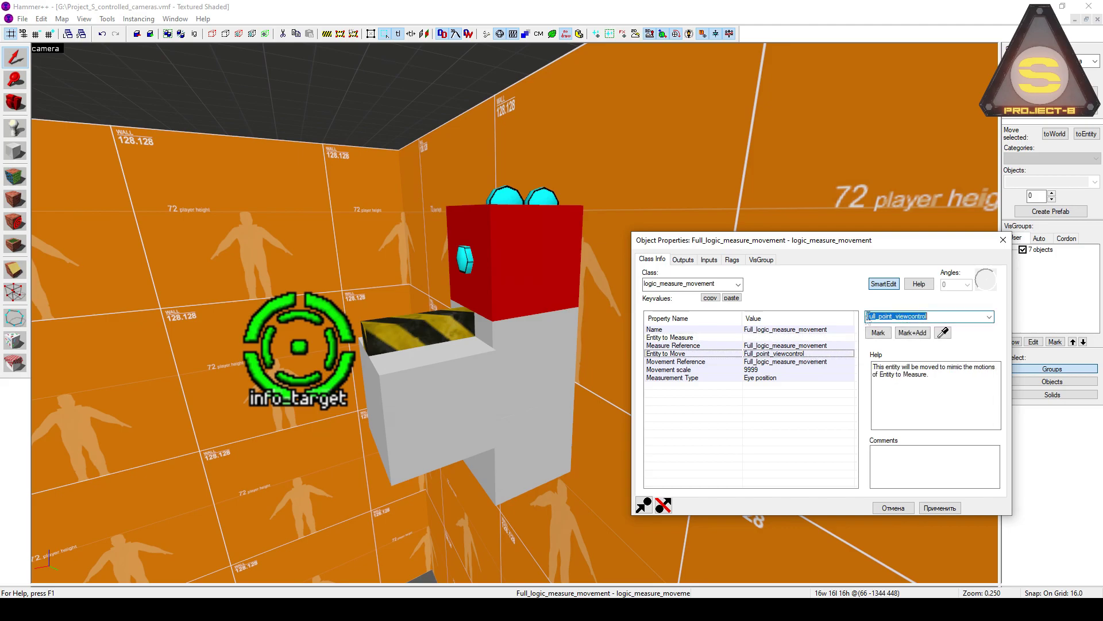
pyautogui.click(815, 339)
pyautogui.click(872, 316)
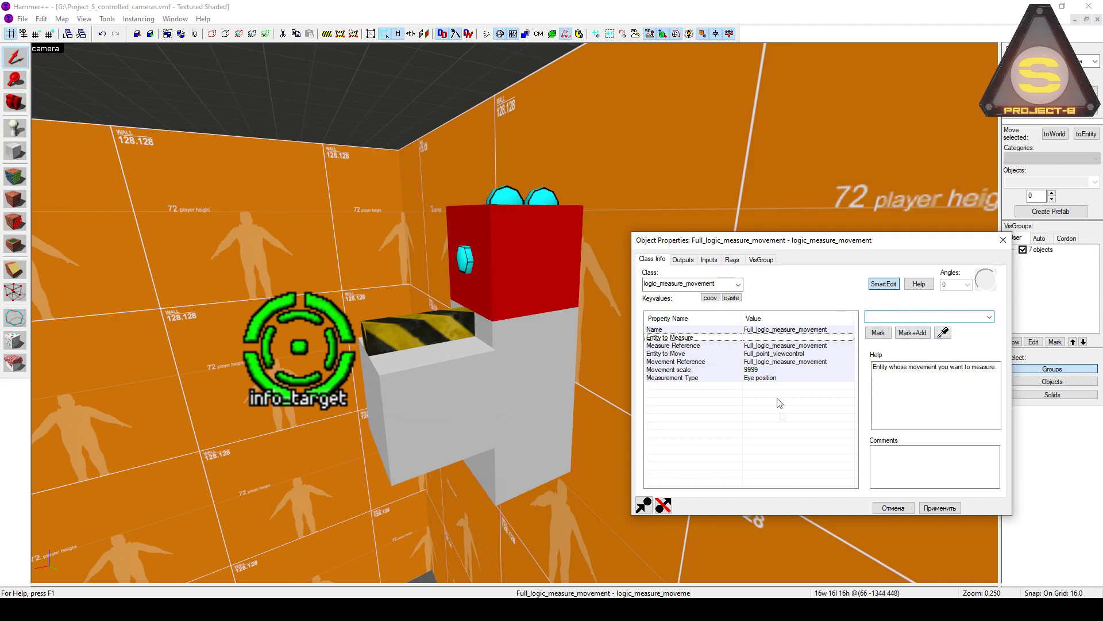
# Step: Inspect the Full_env_screenoverlay entity below it and examine its Name and Overlay Name 1 properties
pyautogui.click(534, 337)
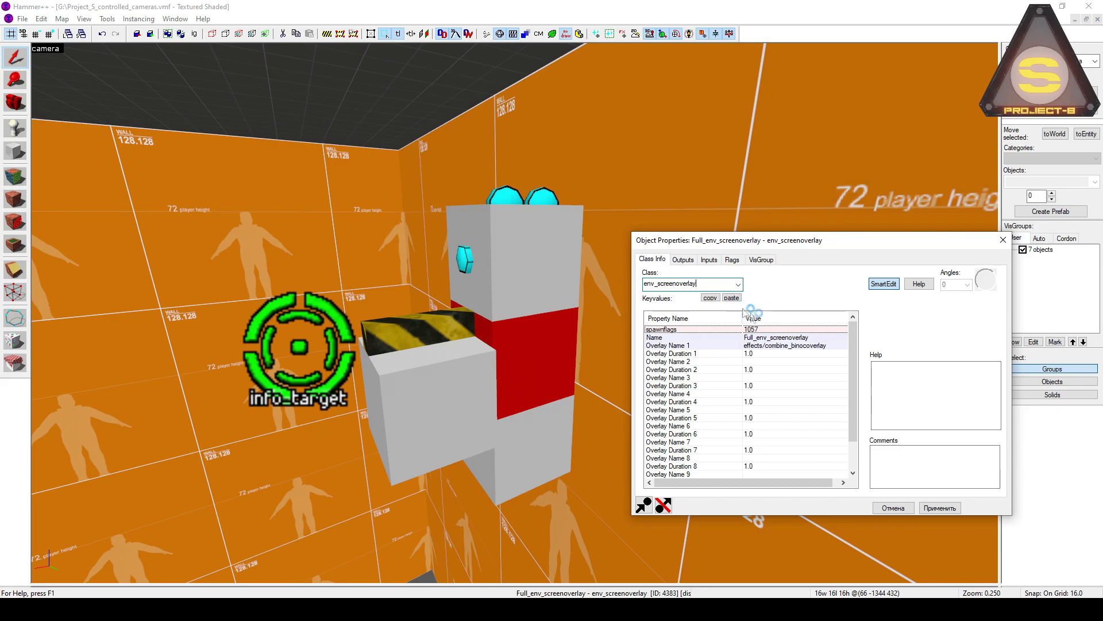
pyautogui.click(803, 339)
pyautogui.click(819, 345)
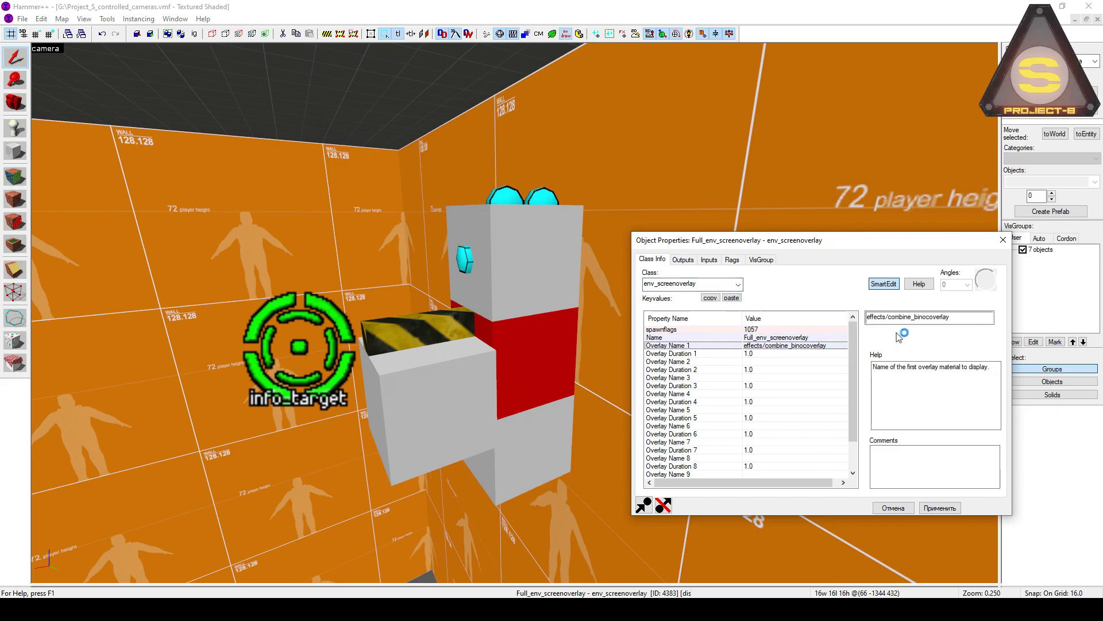
pyautogui.click(951, 318)
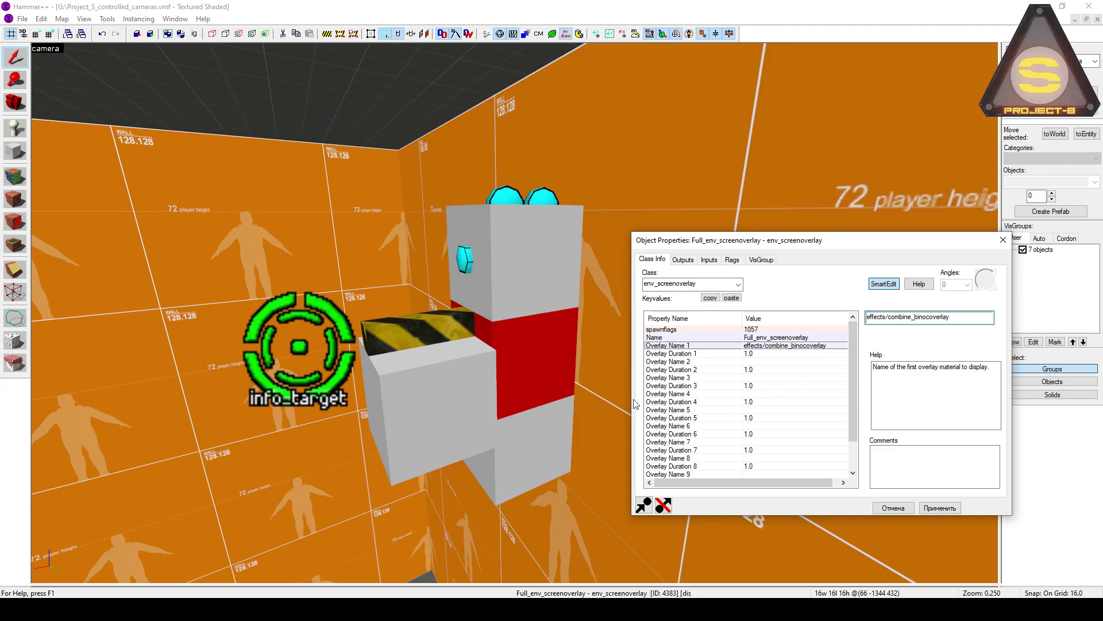
# Step: Inspect the class and full property list of the striped Full_func_tank brush in front of the camera
pyautogui.click(439, 330)
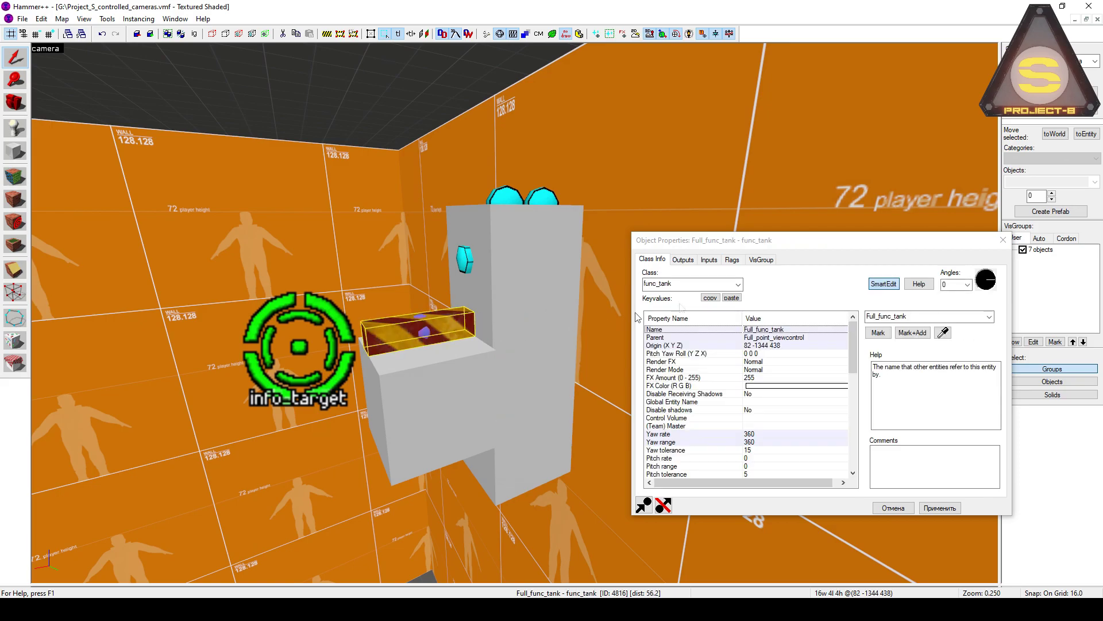
pyautogui.click(704, 283)
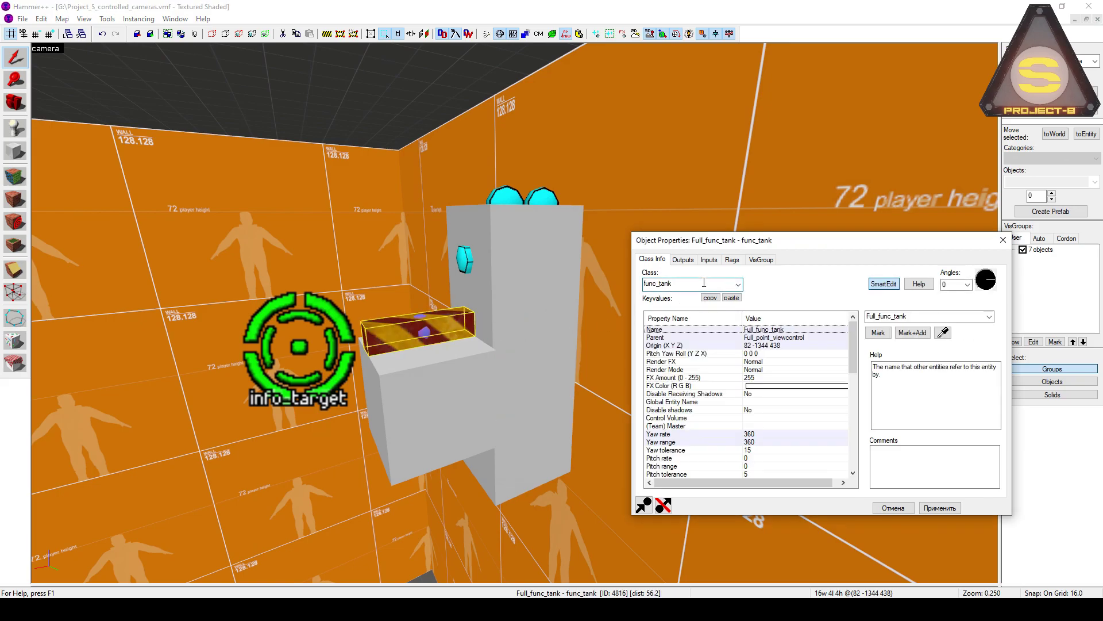
pyautogui.doubleClick(704, 283)
pyautogui.moveTo(849, 359); pyautogui.dragTo(852, 439)
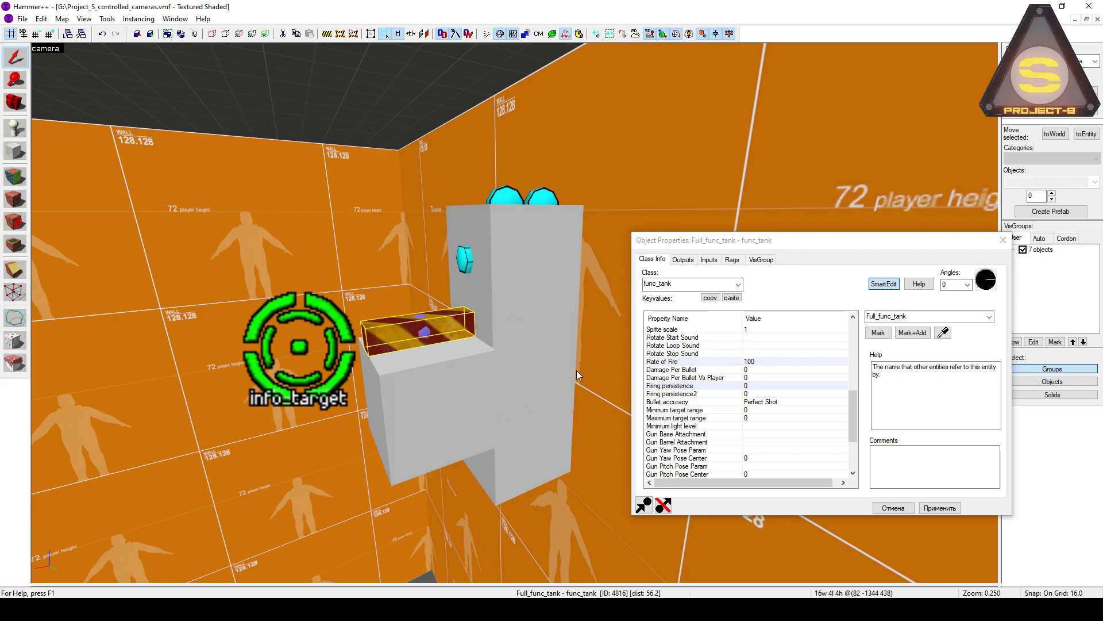
pyautogui.moveTo(853, 415); pyautogui.dragTo(851, 339)
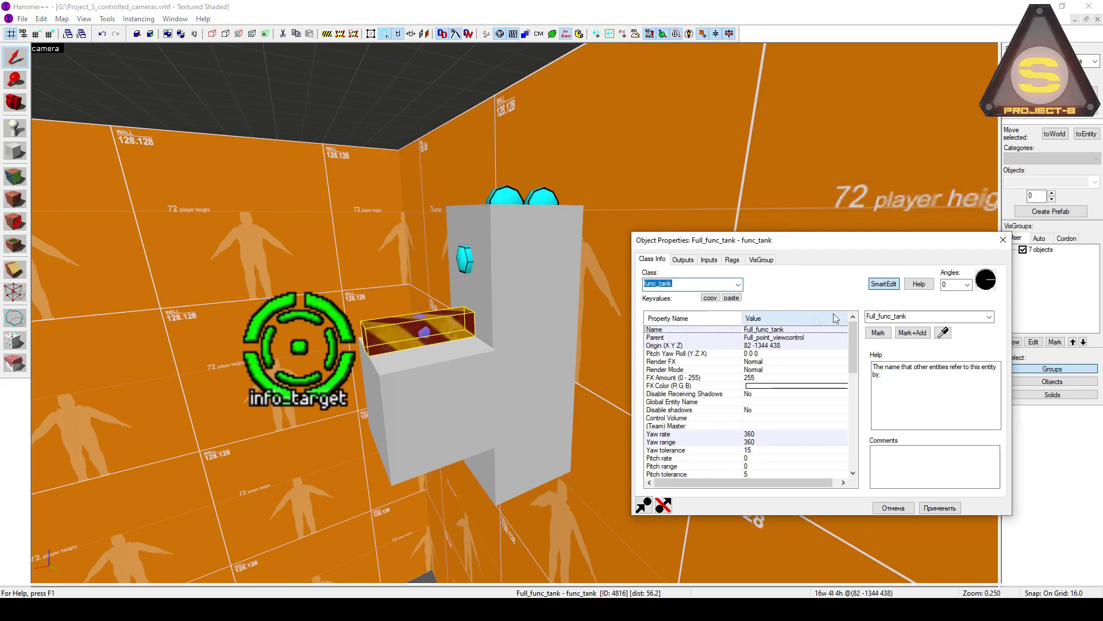
# Step: Select the info_target in front of the func_tank brush and examine its Parent property
pyautogui.click(310, 345)
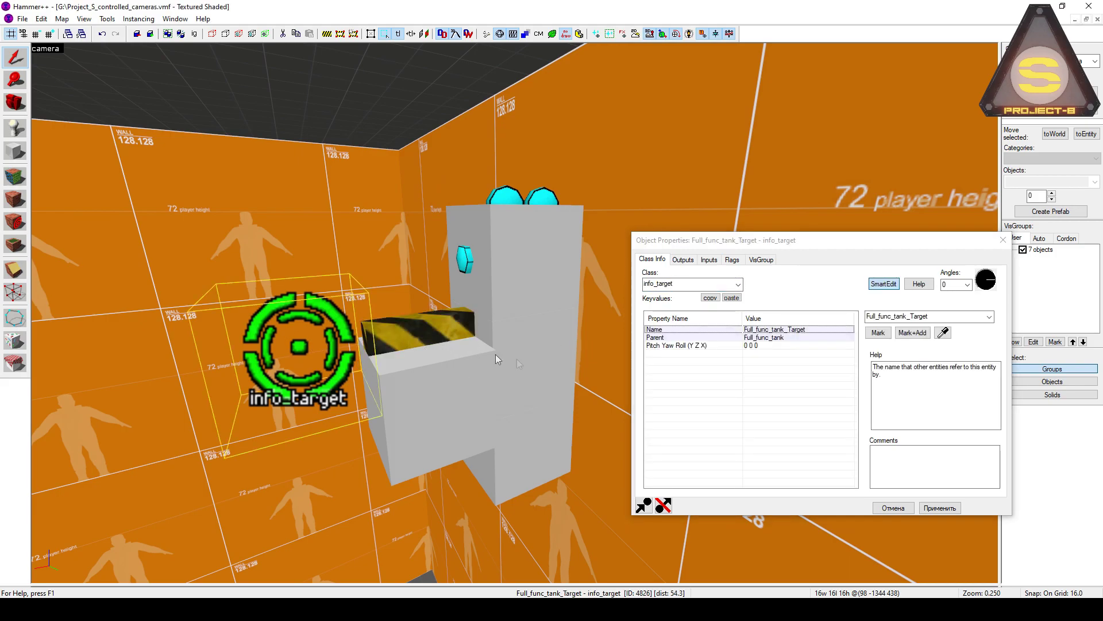
pyautogui.click(757, 337)
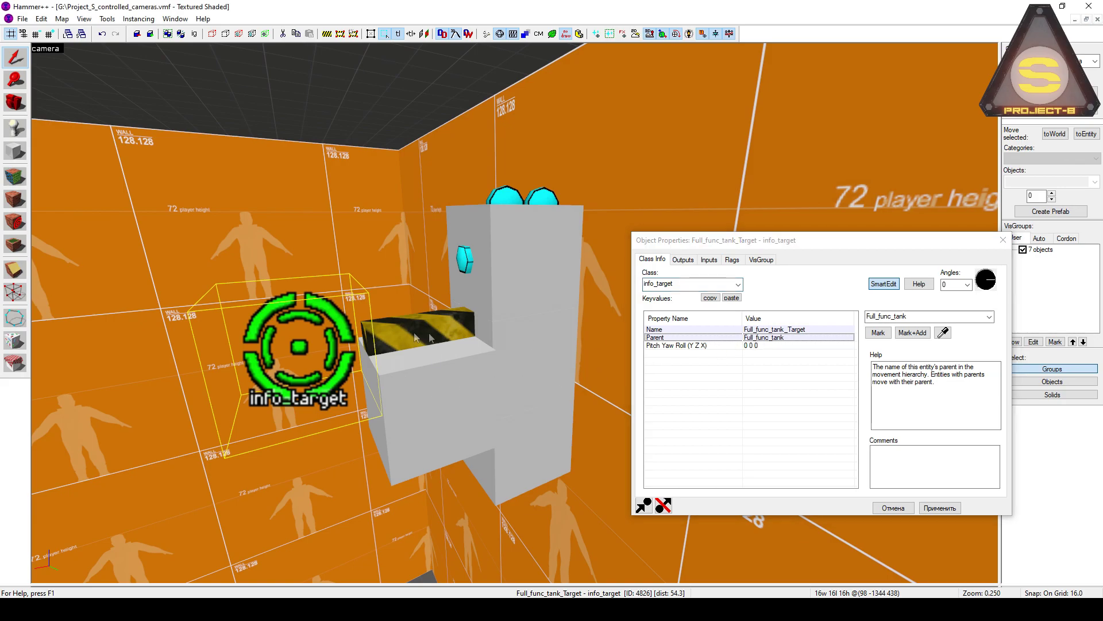
pyautogui.click(930, 317)
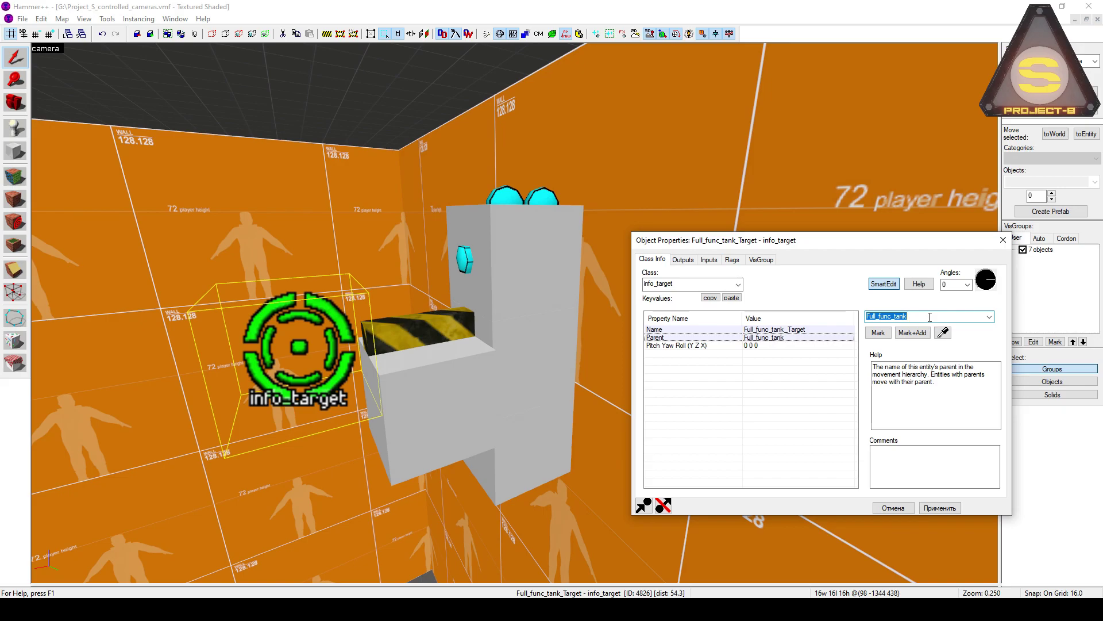
# Step: Compare the info_target with the func_tank brush and review the tank's remaining properties down to Ammo type
pyautogui.click(431, 329)
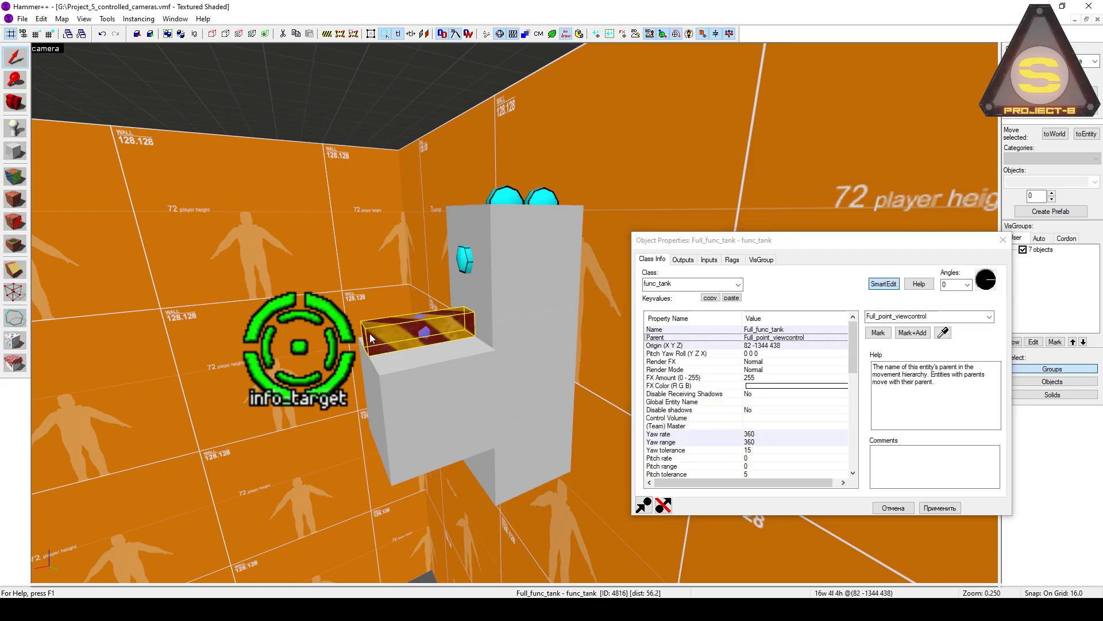
pyautogui.click(288, 351)
pyautogui.click(432, 338)
pyautogui.scroll(-6, 740, 391)
pyautogui.scroll(-3, 741, 391)
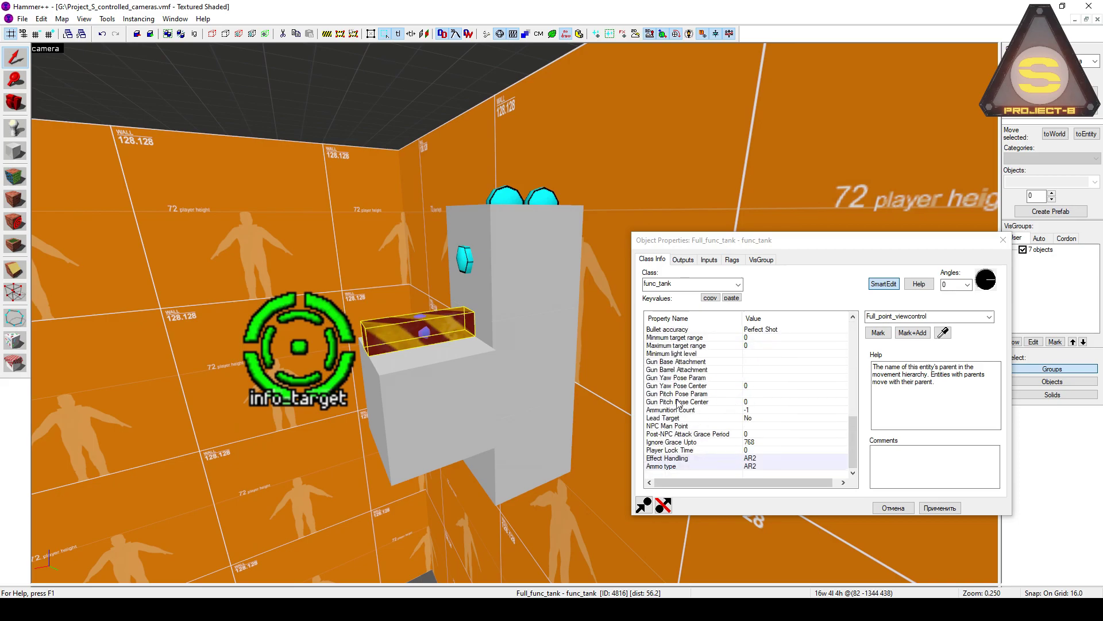
# Step: Inspect the Full_env_zoom cube under the func_tank, examining its class, Seconds to reach target and Target FOV
pyautogui.click(424, 415)
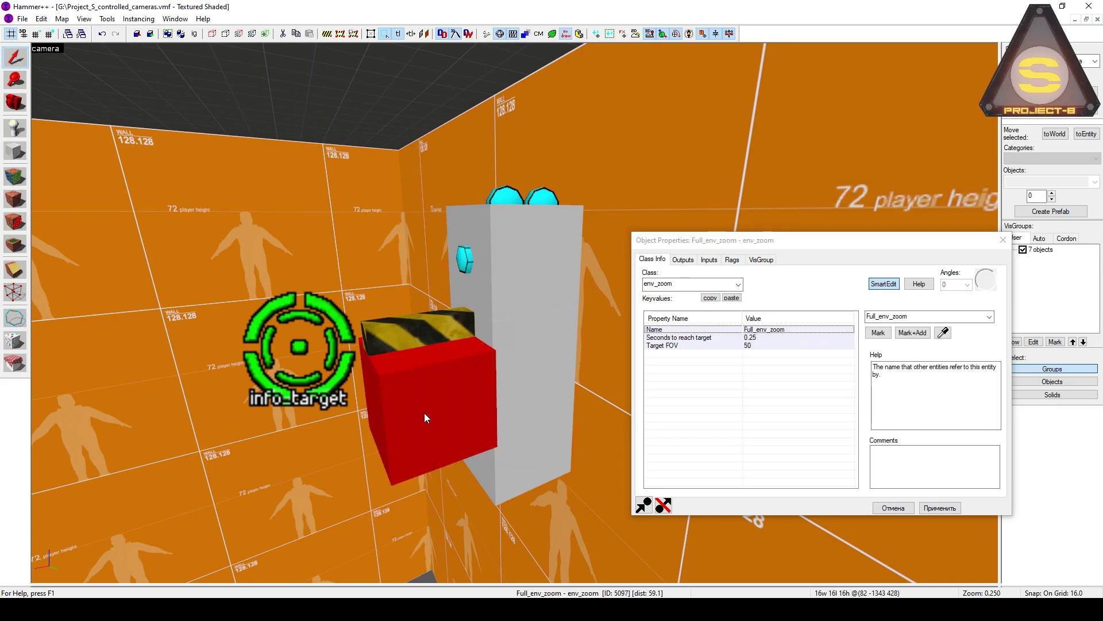
pyautogui.click(711, 283)
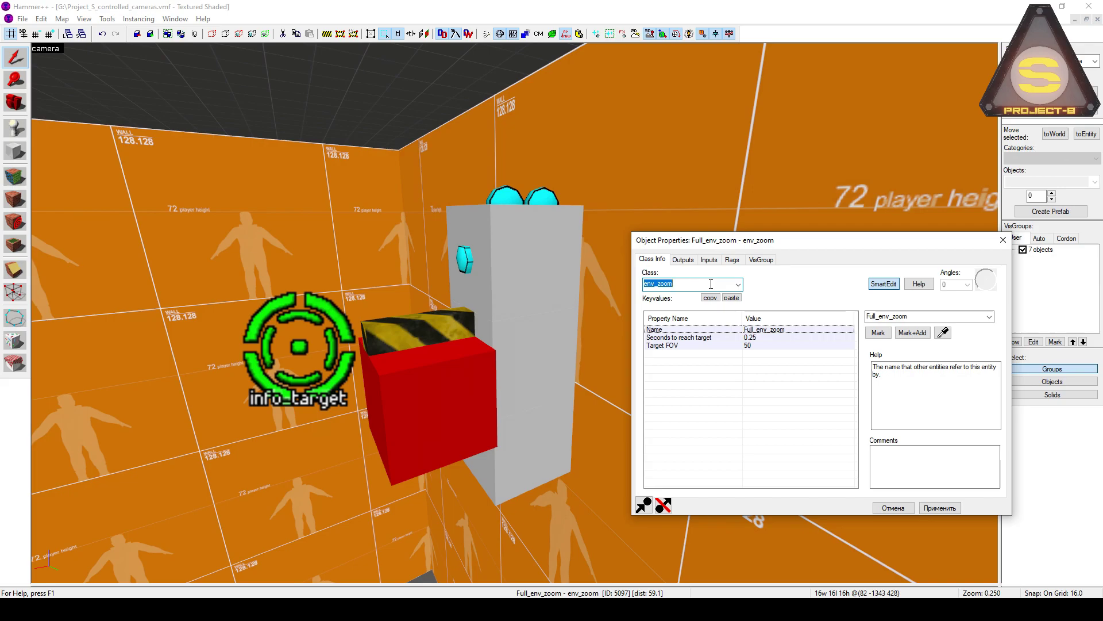
pyautogui.click(807, 338)
pyautogui.click(806, 345)
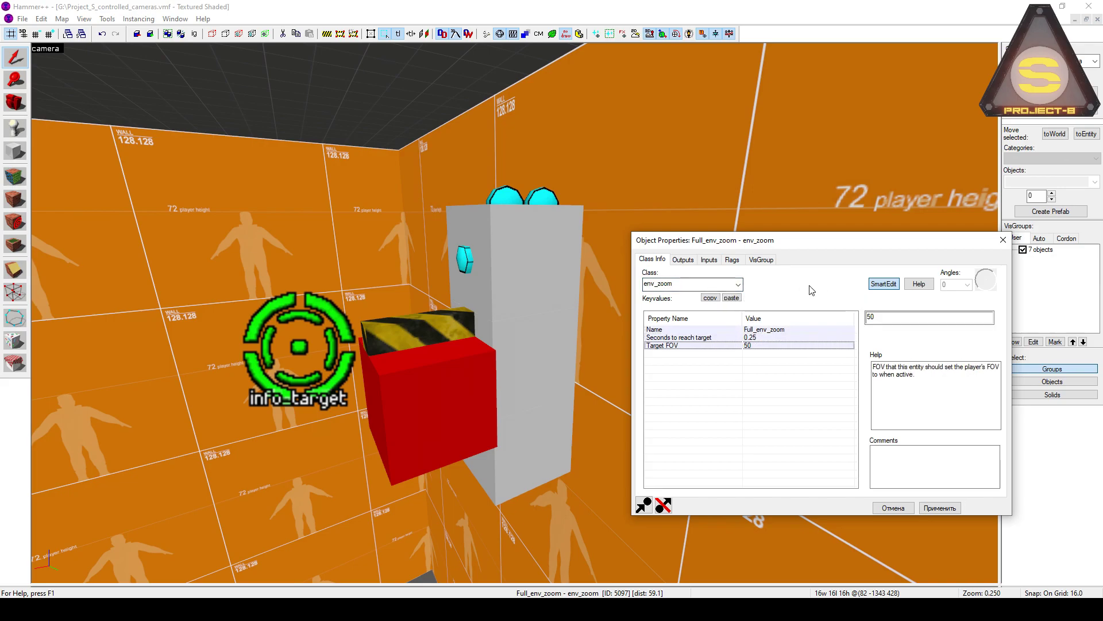
# Step: Inspect the class of the Full_Game_ui cube at the base of the camera assembly
pyautogui.click(539, 423)
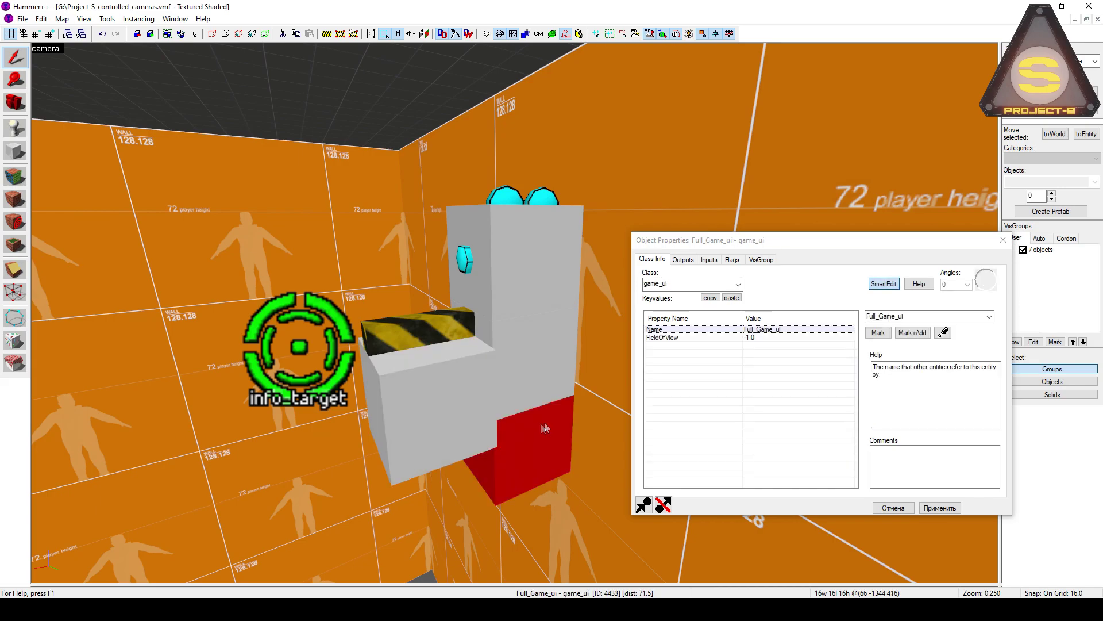
pyautogui.doubleClick(693, 284)
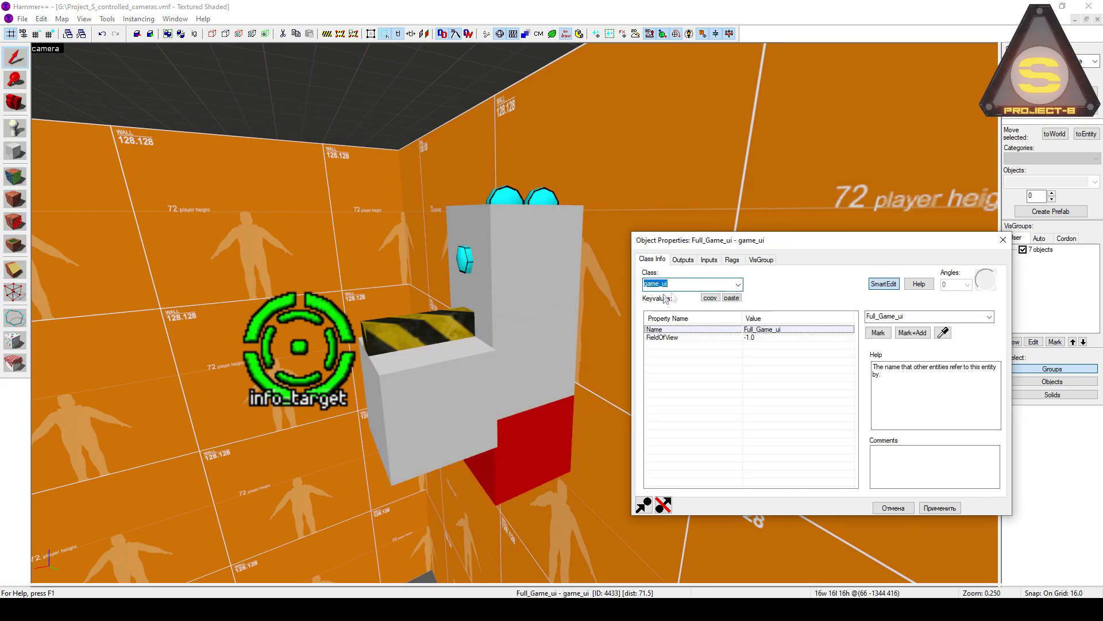
# Step: Review the outputs of the striped Full_Big_Button_3 on the console, examining the parameter override of the !Activator AddOutput entry
pyautogui.press('z')
pyautogui.press('s')
pyautogui.press('w')
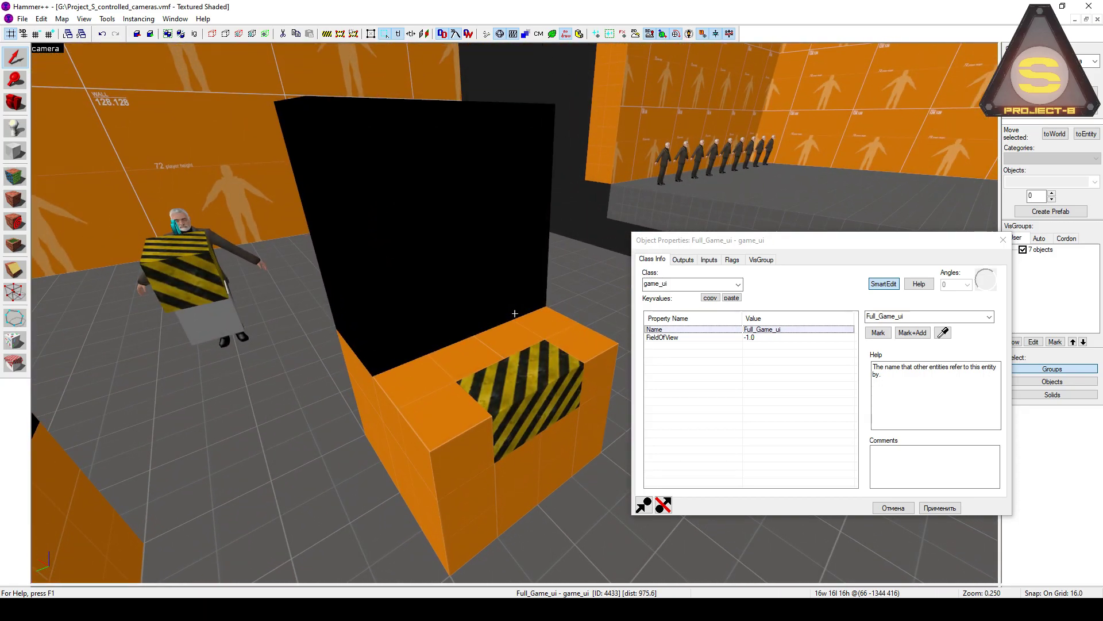
pyautogui.press('z')
pyautogui.click(533, 366)
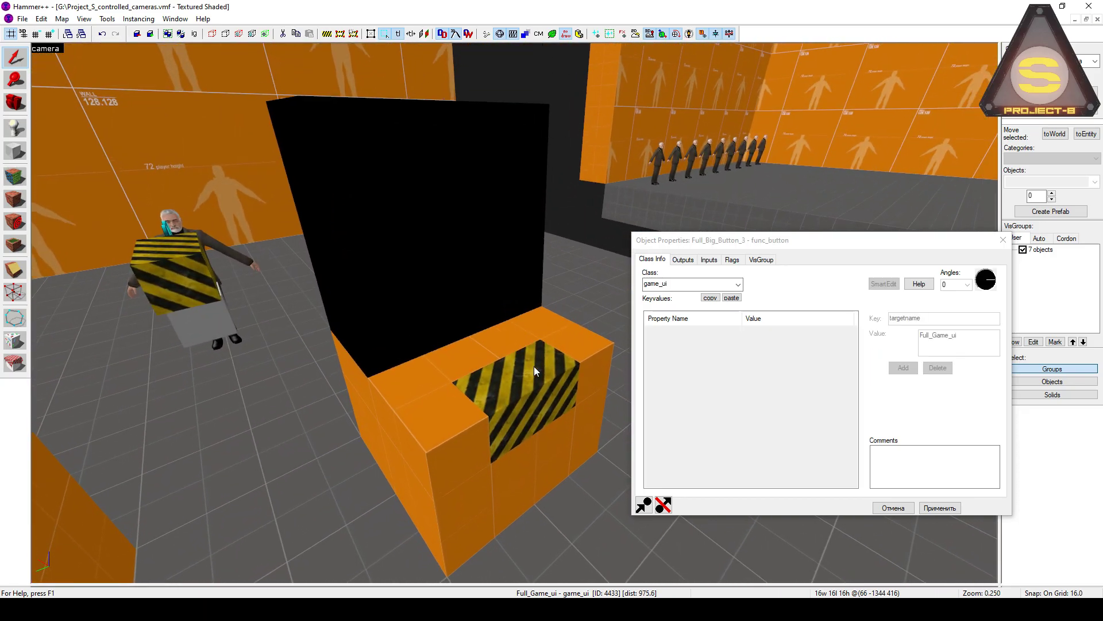
pyautogui.click(688, 262)
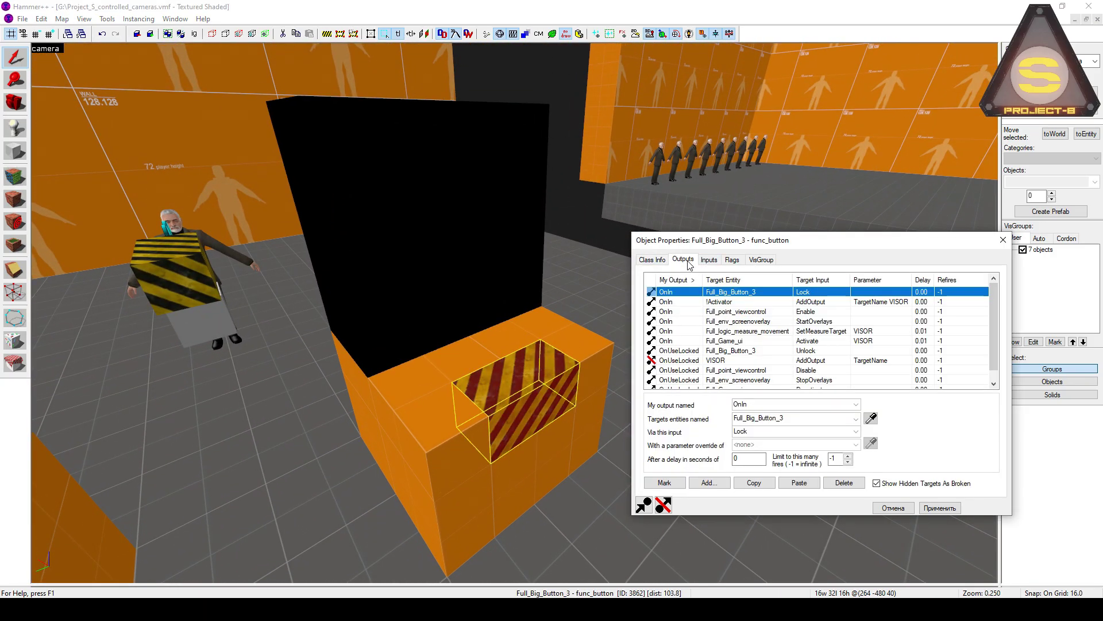
pyautogui.click(828, 302)
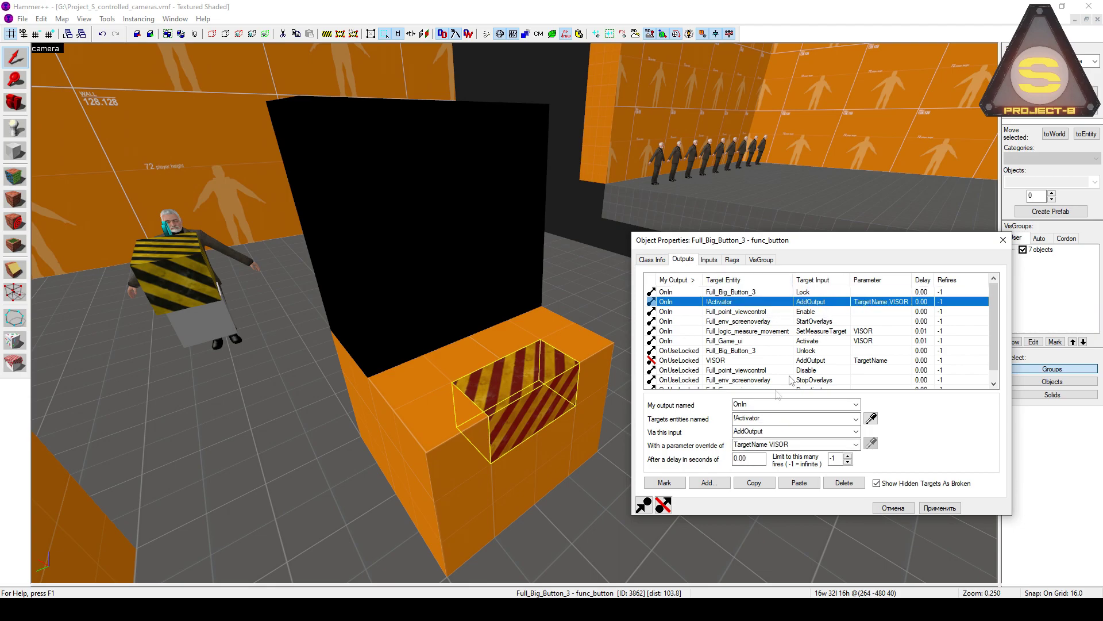
pyautogui.click(805, 445)
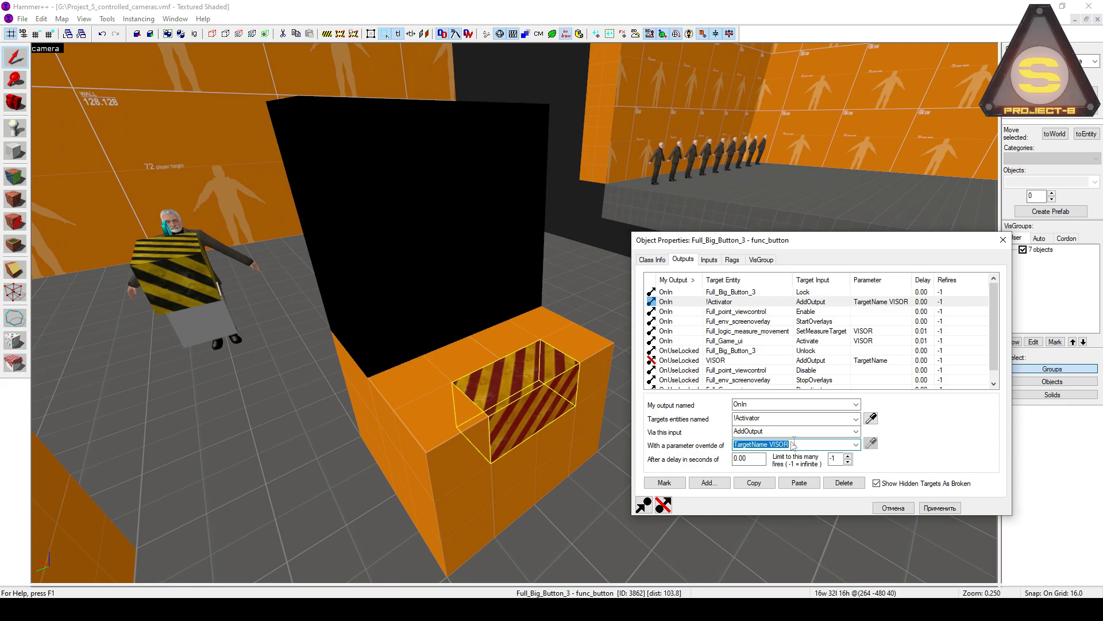
pyautogui.click(779, 445)
# Step: Review the button's OnIn outputs from Full_point_viewcontrol through Full_Game_ui, checking the measure_movement delay and the game_ui parameter override
pyautogui.click(733, 312)
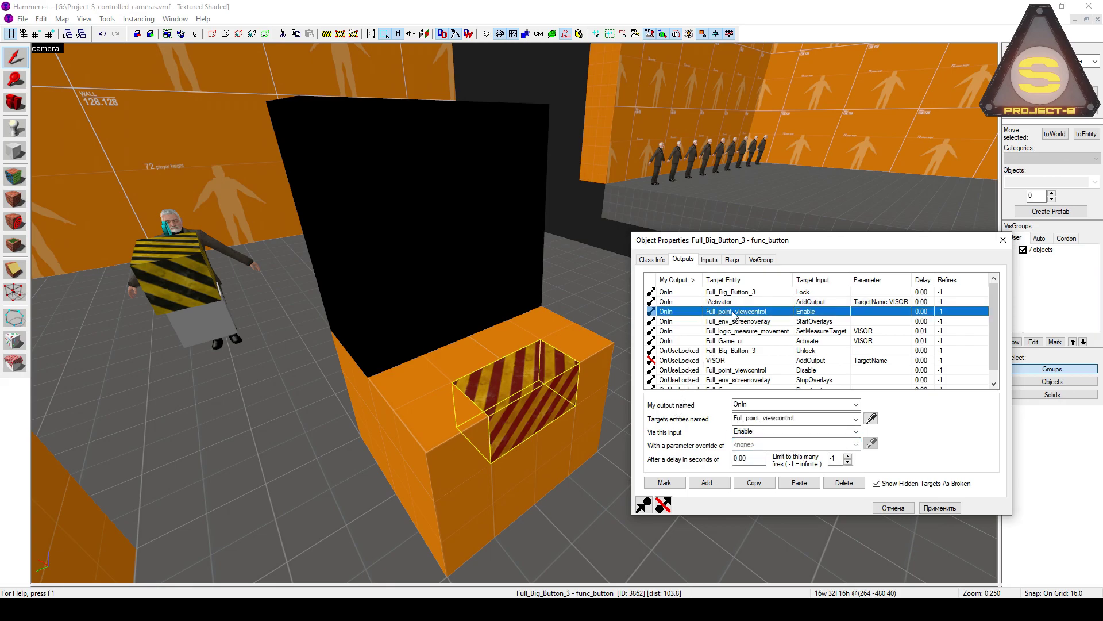
pyautogui.click(742, 322)
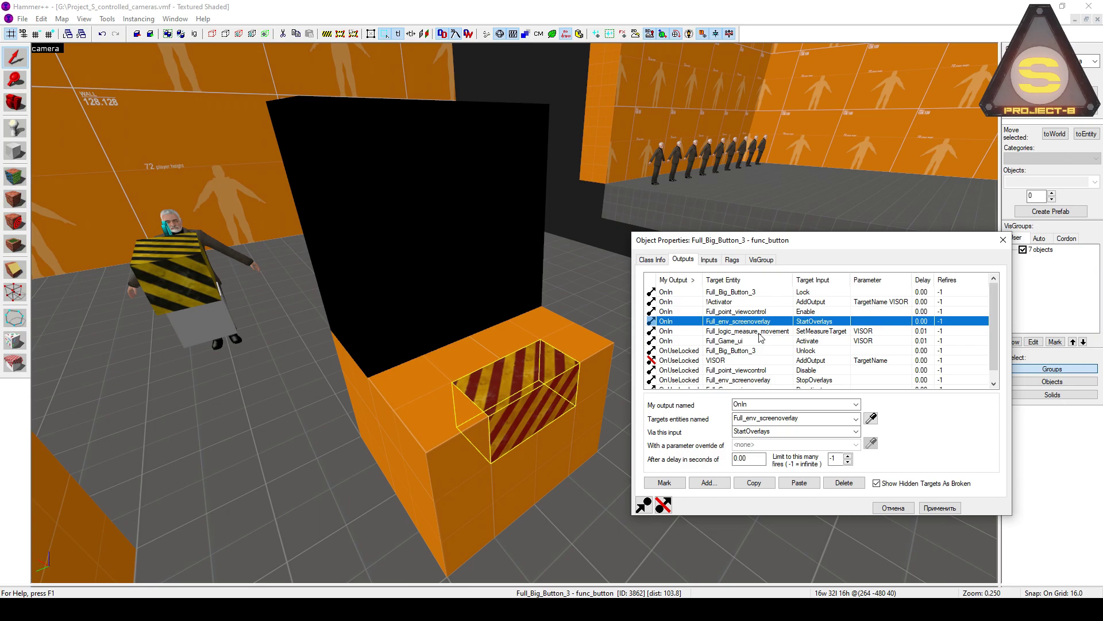
pyautogui.click(759, 333)
pyautogui.click(746, 459)
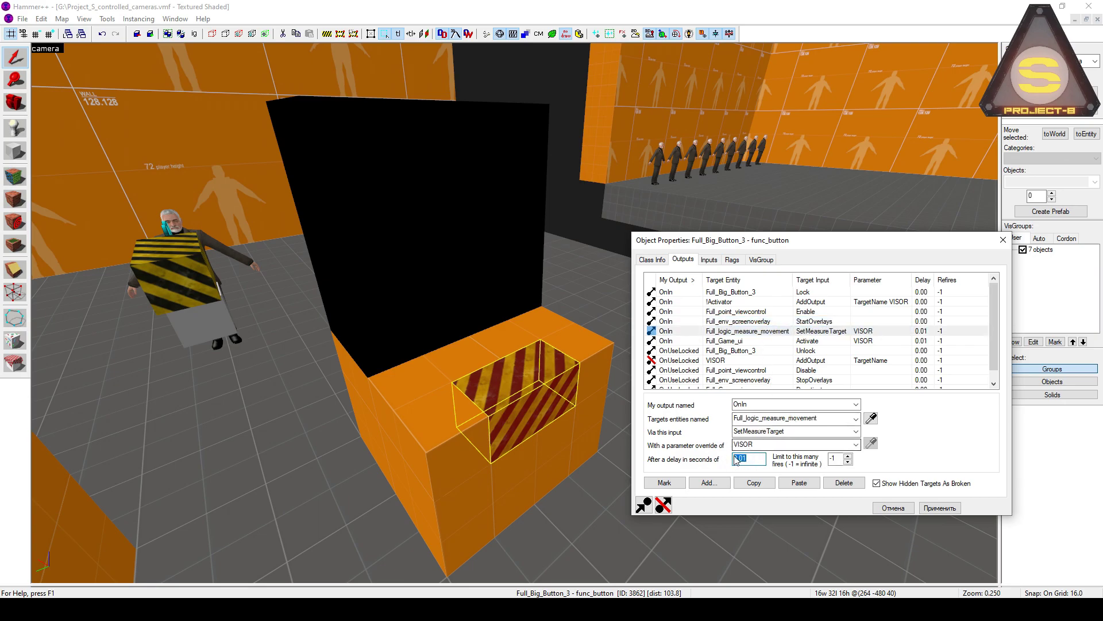
pyautogui.scroll(4, 514, 313)
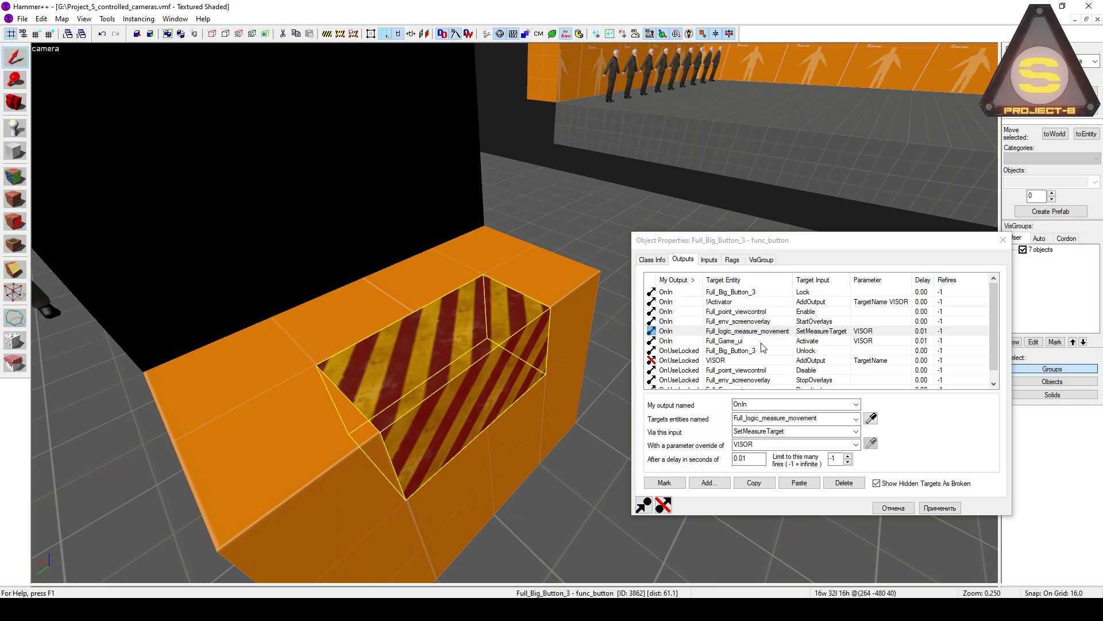
pyautogui.click(762, 343)
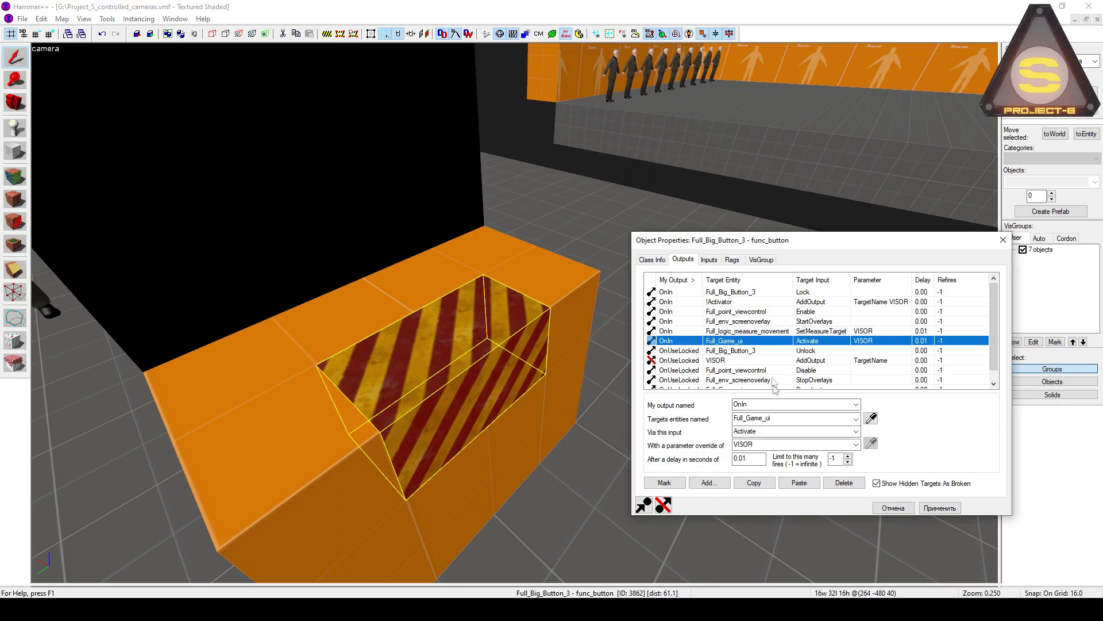
pyautogui.click(785, 446)
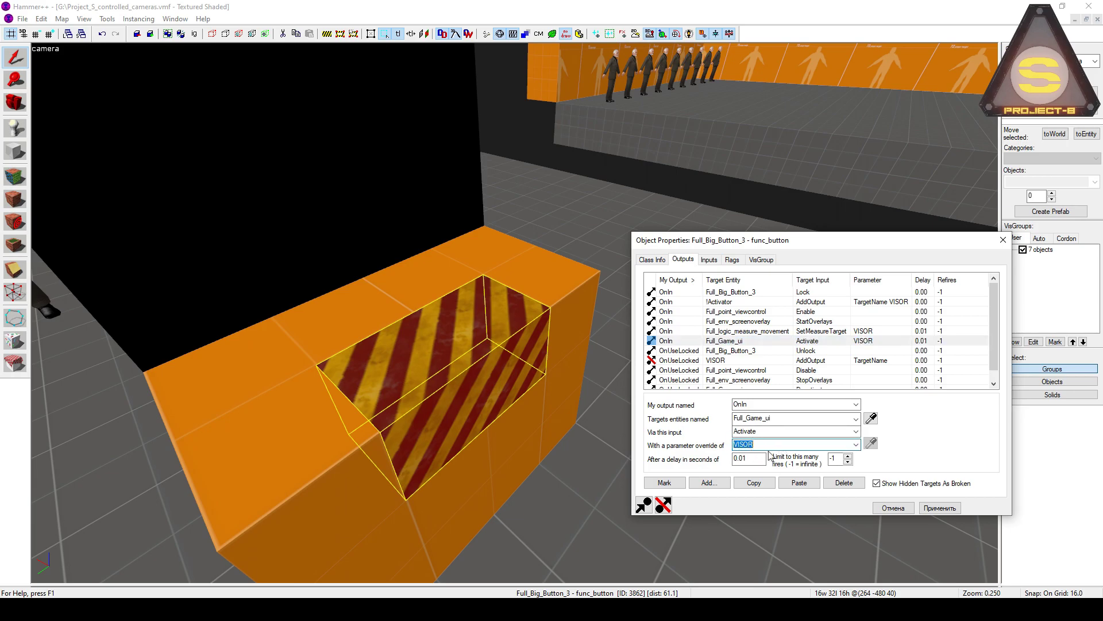
# Step: Examine the button's OnUseLocked output that targets Full_Big_Button_3 and the input it sends
pyautogui.scroll(-1, 782, 370)
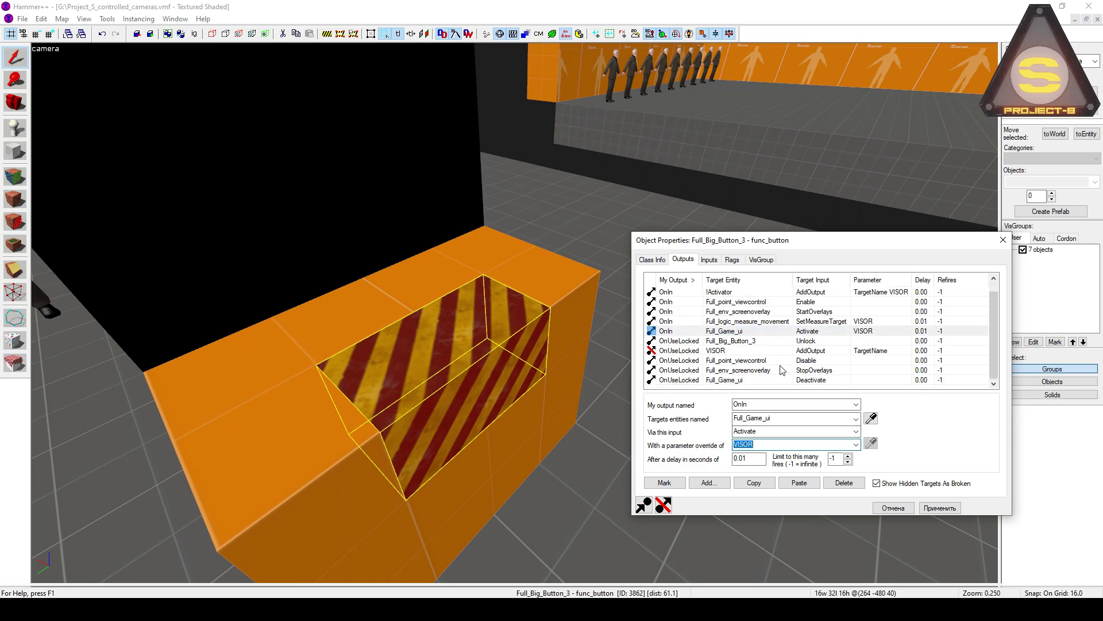
pyautogui.click(747, 341)
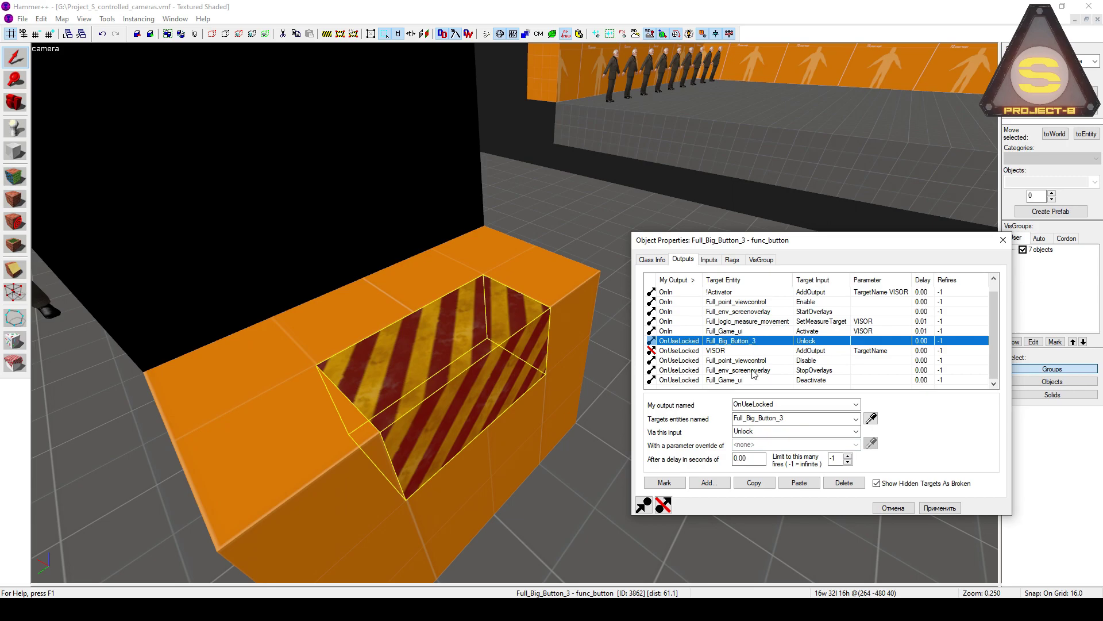
pyautogui.press('z')
pyautogui.press('s')
pyautogui.press('w')
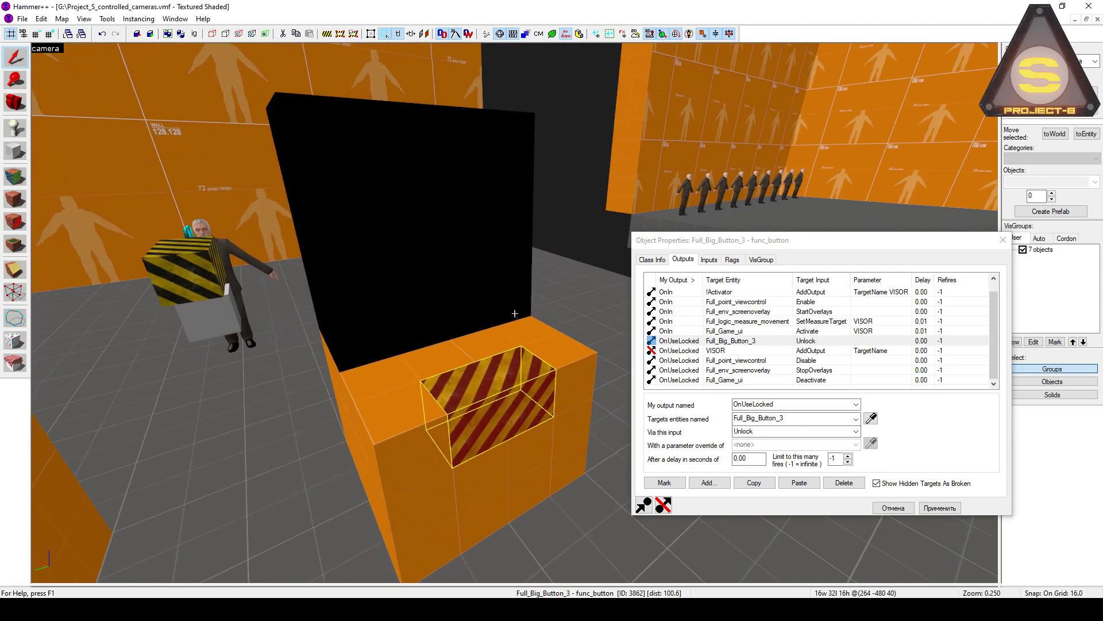
pyautogui.click(780, 431)
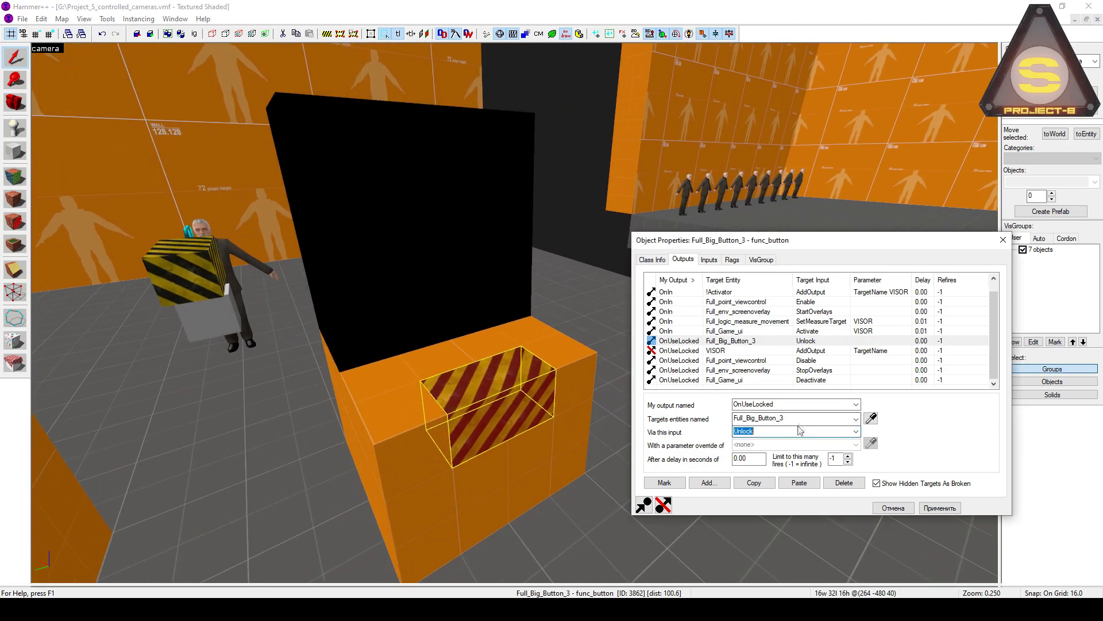
pyautogui.click(454, 423)
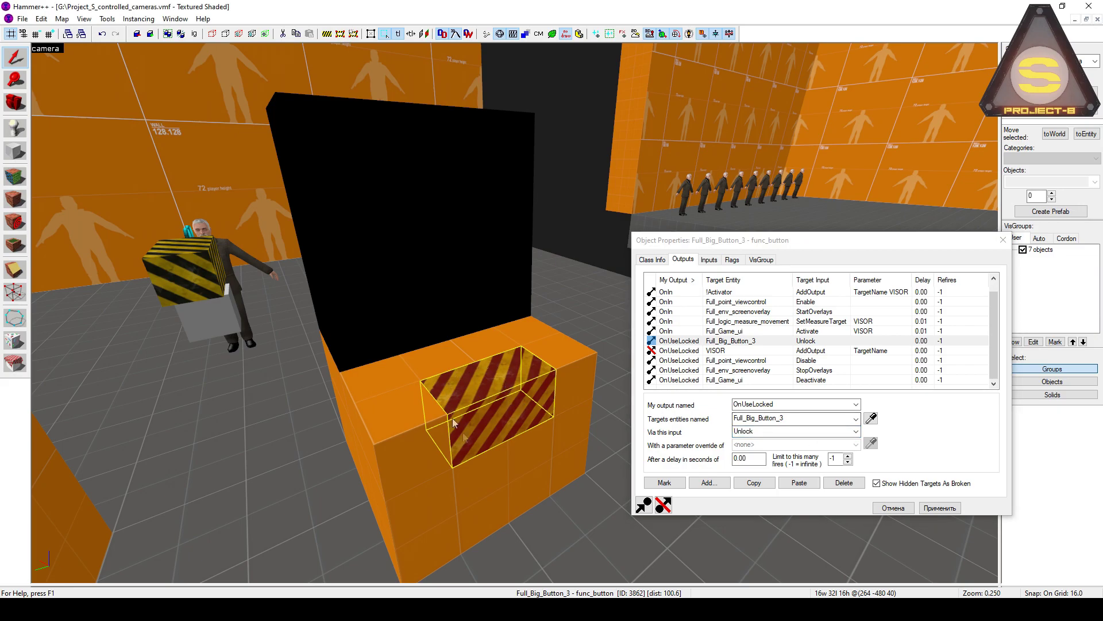
# Step: Go through the button's remaining OnUseLocked outputs for VISOR, Full_point_viewcontrol, Full_env_screenoverlay and Full_Game_ui
pyautogui.click(709, 351)
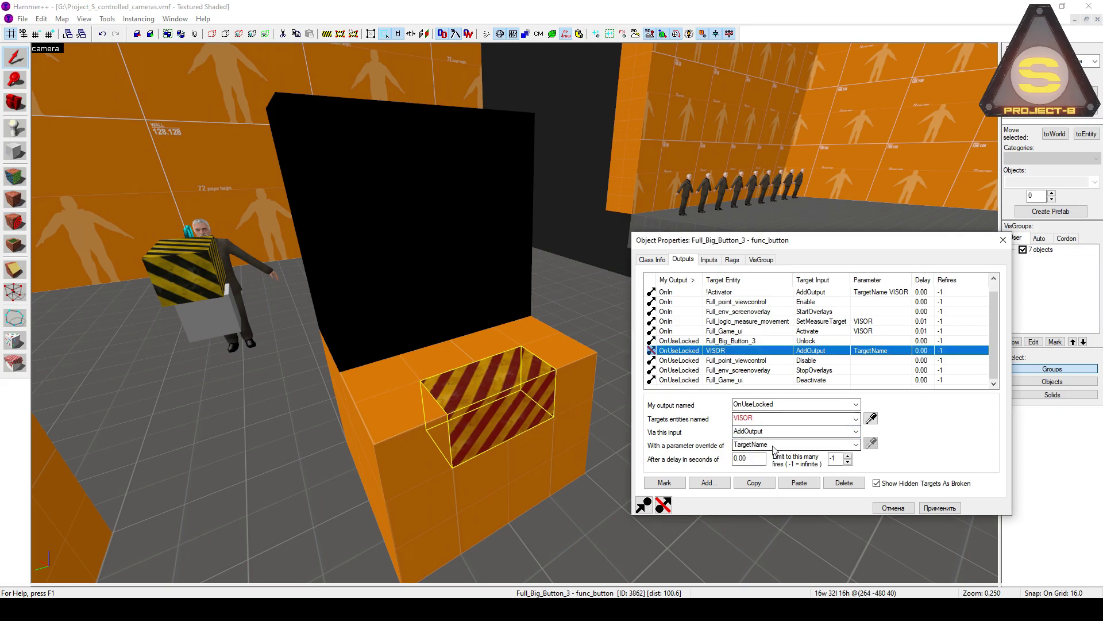
pyautogui.press('Down')
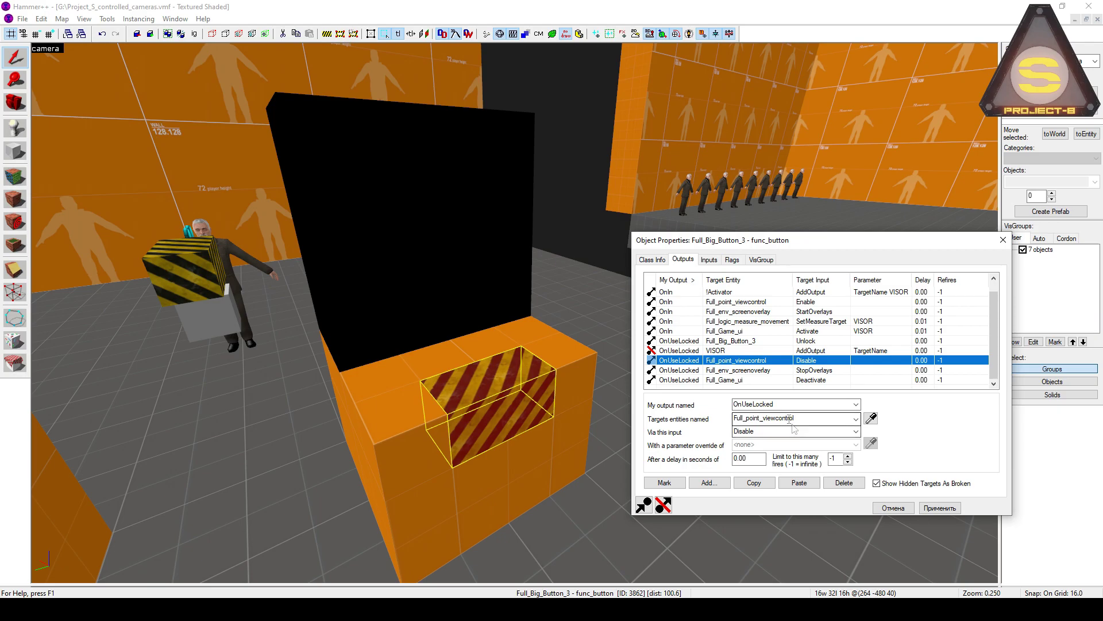
pyautogui.click(727, 371)
pyautogui.click(723, 380)
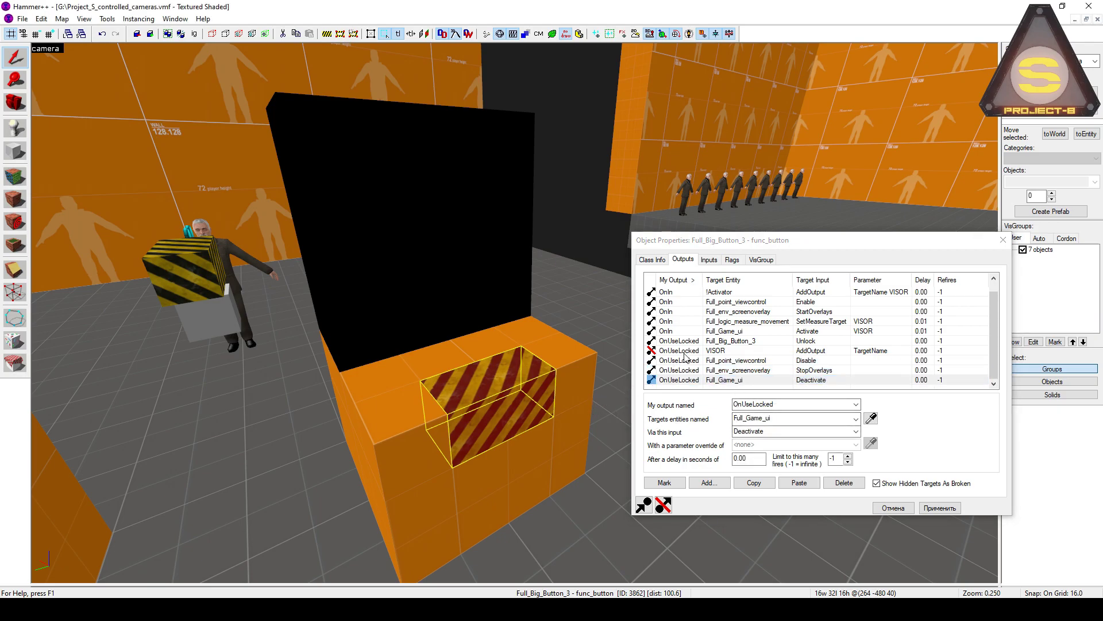
# Step: Return to the Full_Game_ui cube and examine the parameter override of its PressedAttack output to Full_func_tank
pyautogui.press('w')
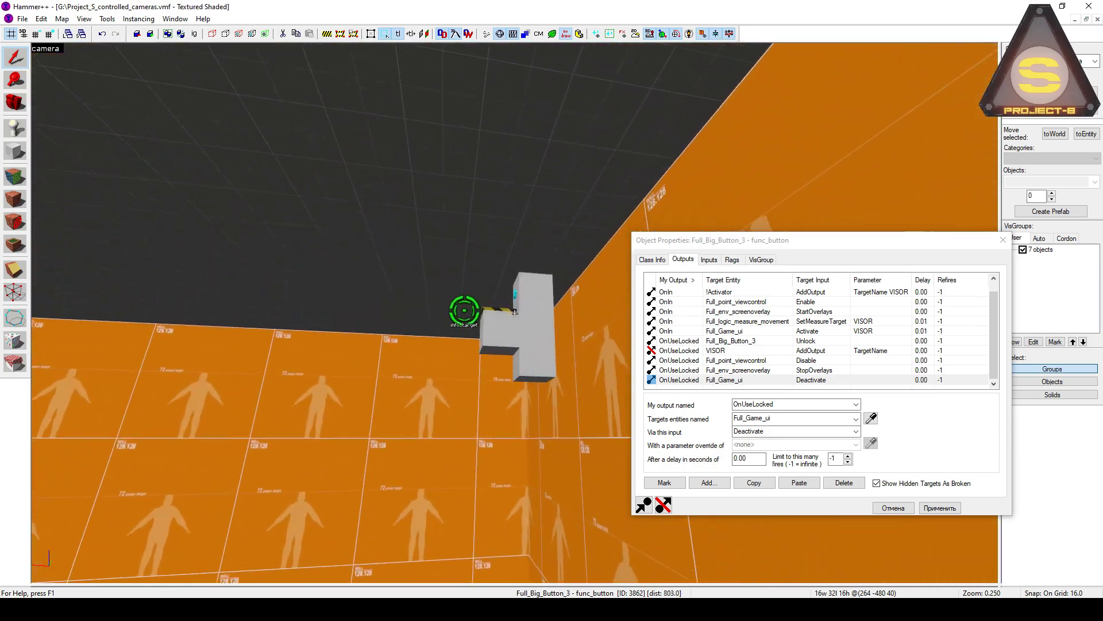
pyautogui.press('z')
pyautogui.click(527, 346)
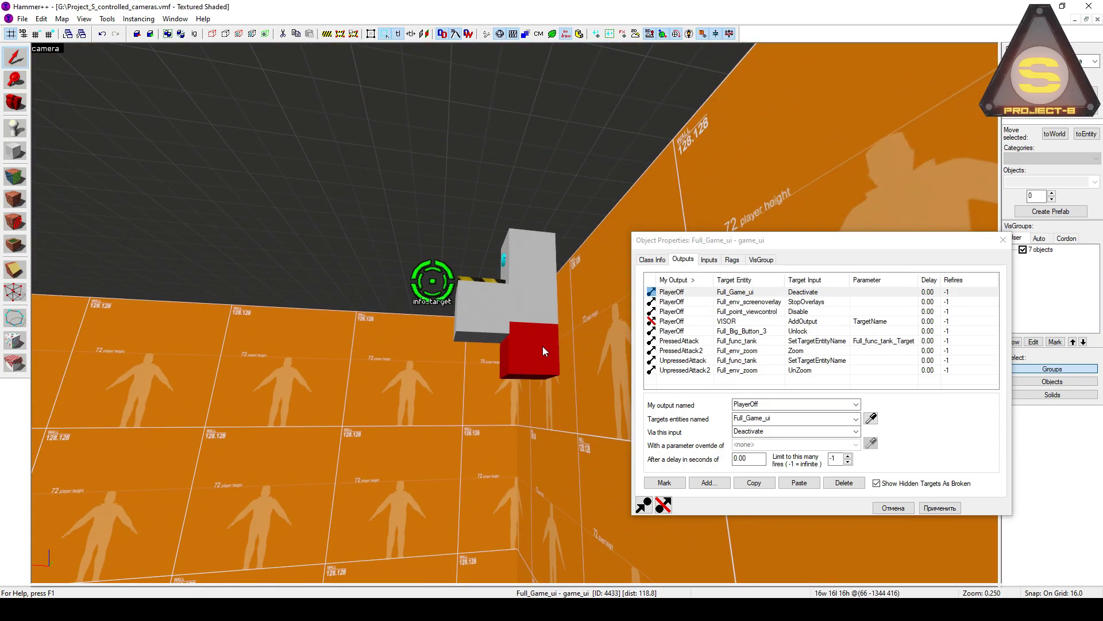
pyautogui.click(681, 341)
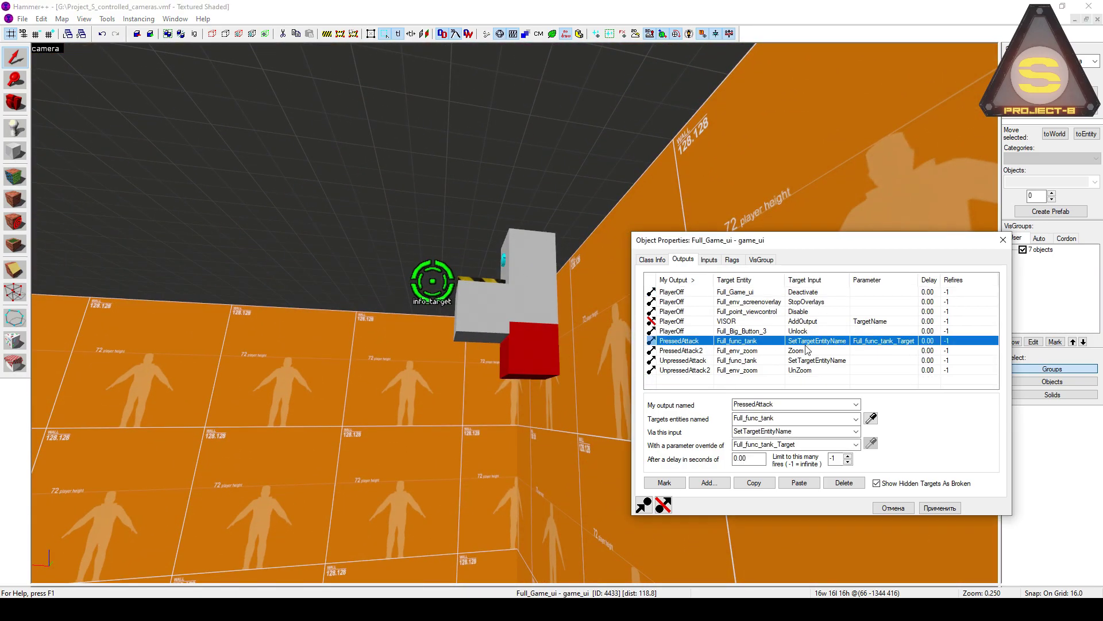
pyautogui.click(800, 446)
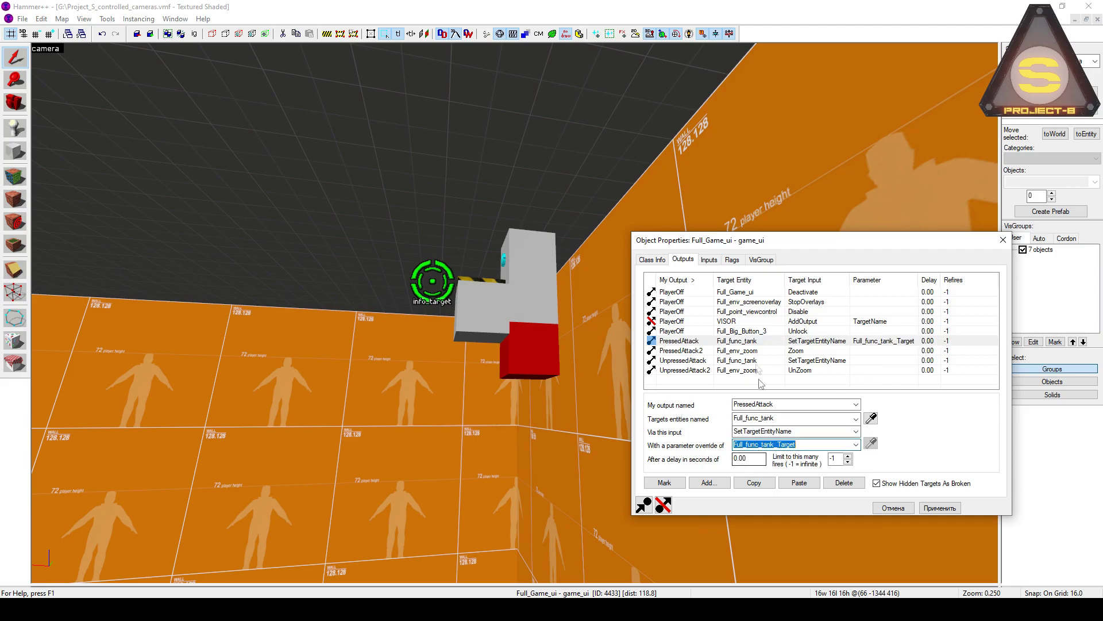
# Step: Review the PressedAttack2, UnpressedAttack and UnpressedAttack2 outputs of Full_Game_ui that drive the zoom and the func_tank
pyautogui.click(754, 351)
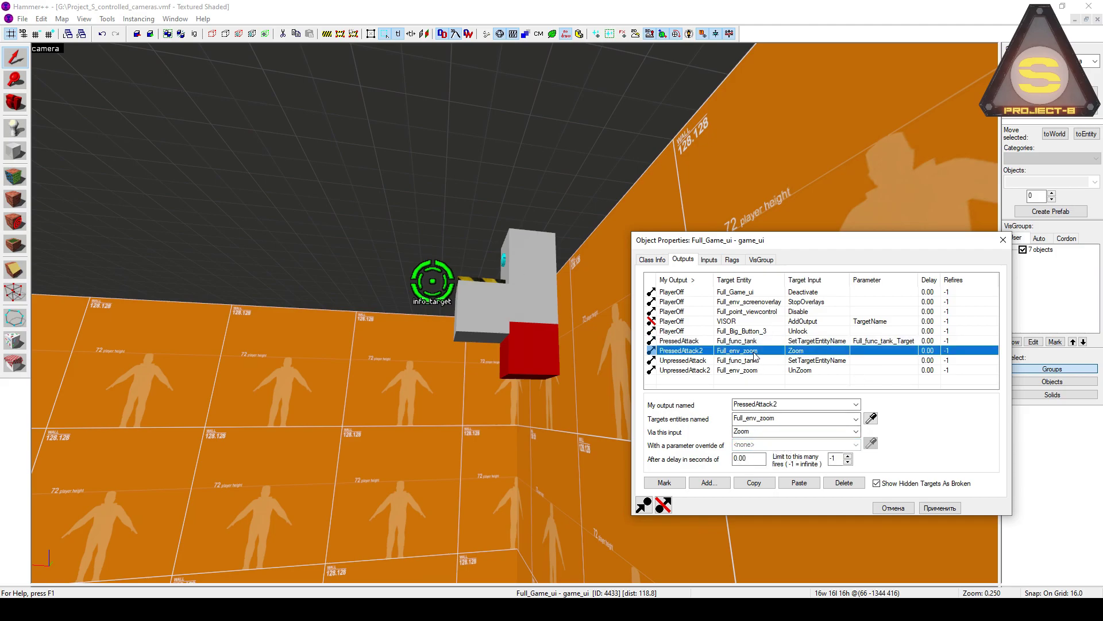
pyautogui.click(777, 431)
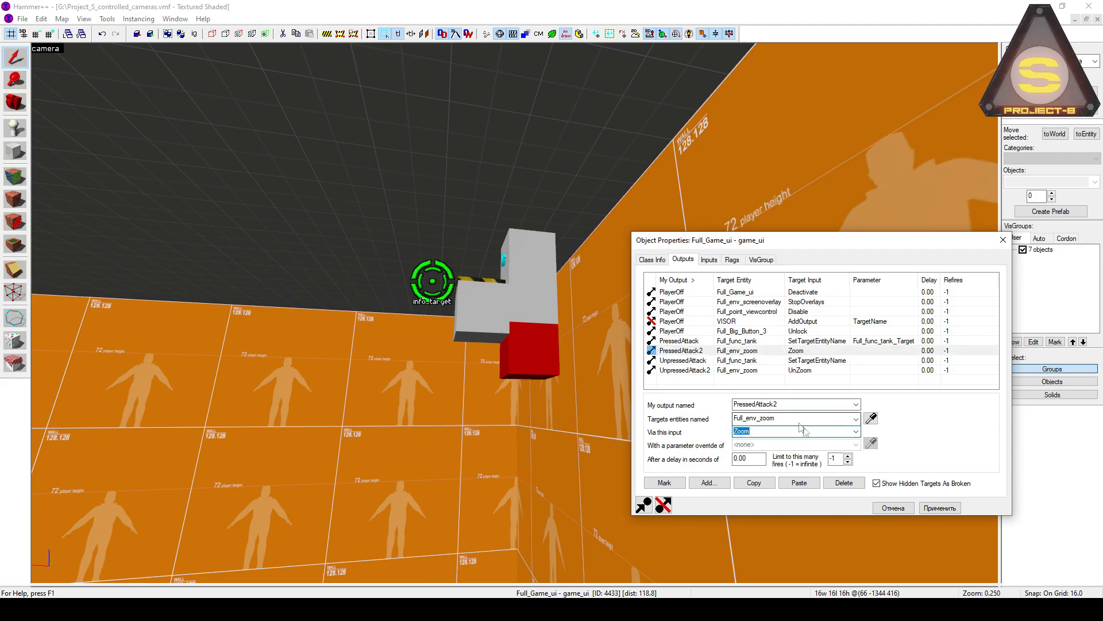
pyautogui.click(763, 361)
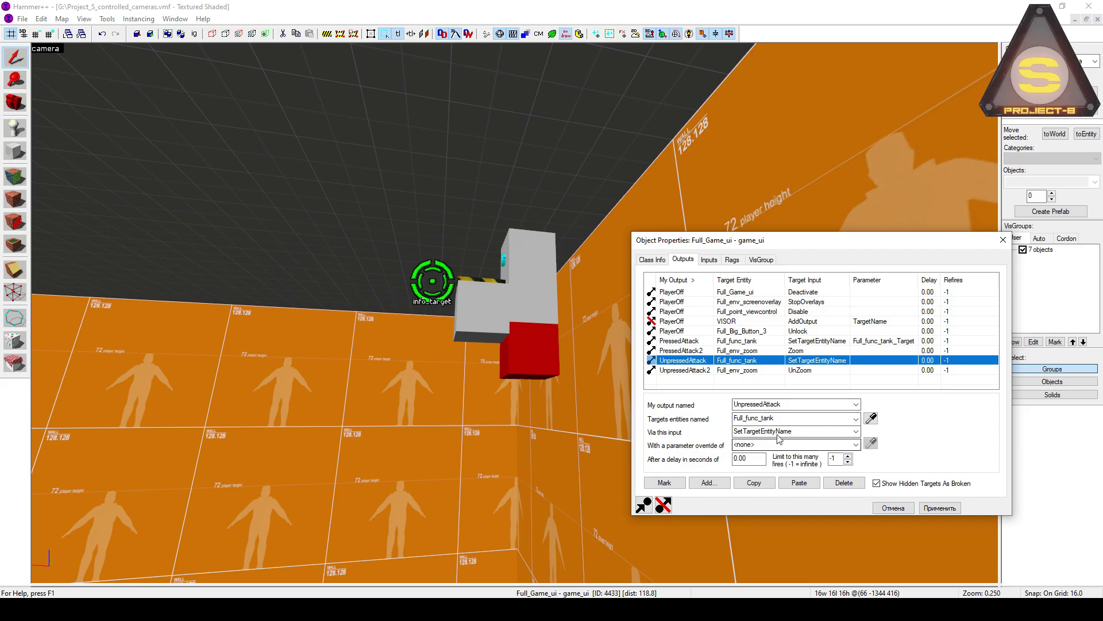
pyautogui.click(771, 372)
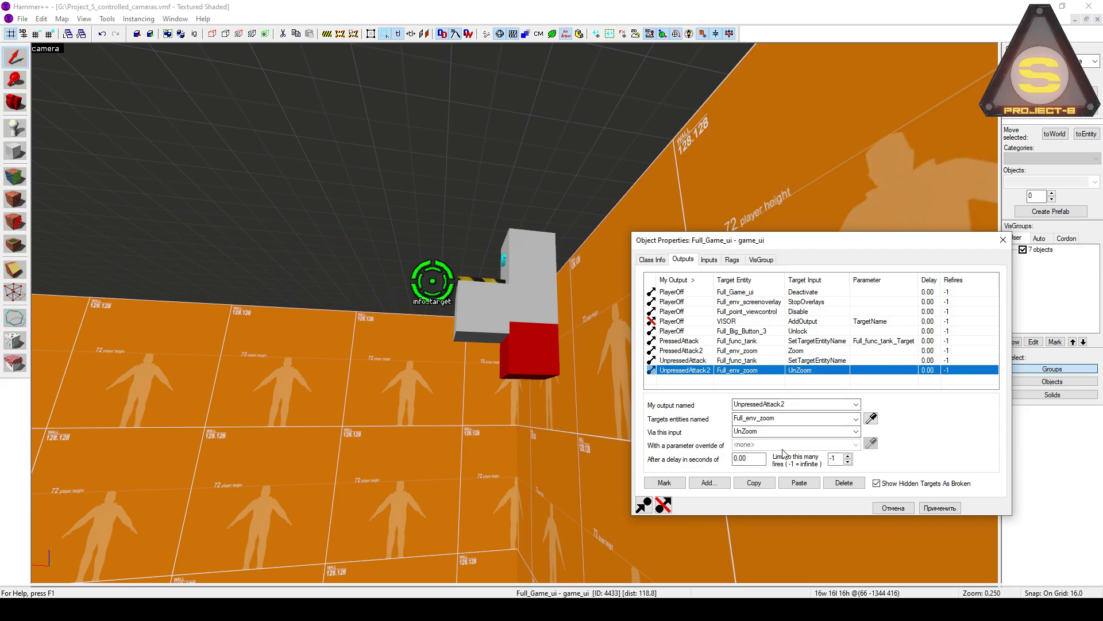
# Step: Highlight all PlayerOff outputs of Full_Game_ui and compare them with the OnUseLocked outputs of Full_Big_Button_3
pyautogui.click(741, 332)
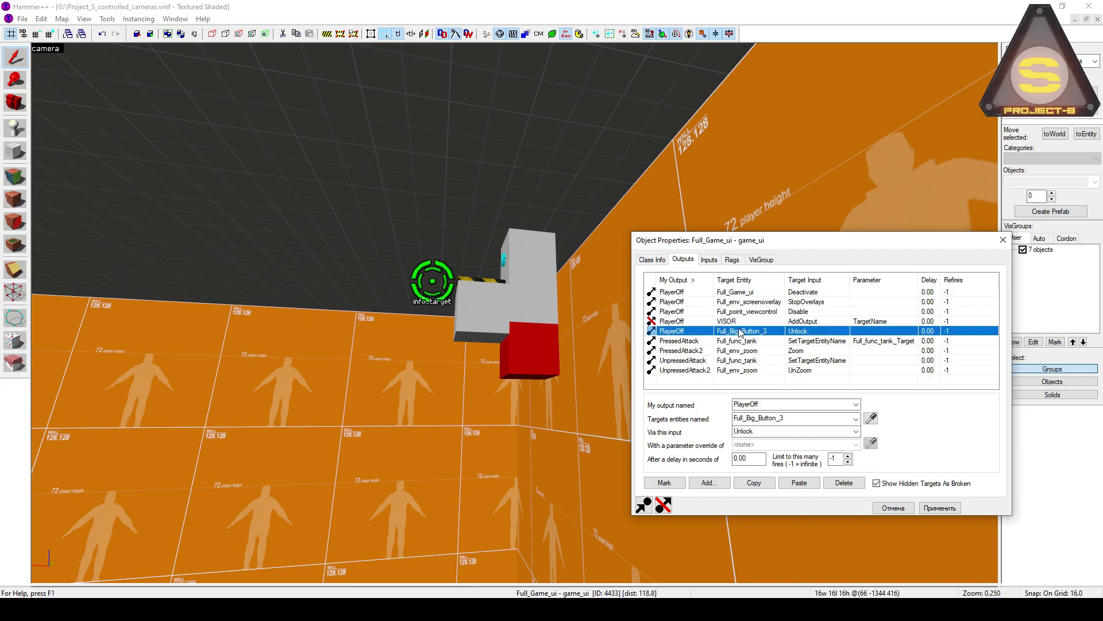
pyautogui.keyDown('shift'); pyautogui.click(719, 294); pyautogui.keyUp('shift')
pyautogui.press('z')
pyautogui.press('w')
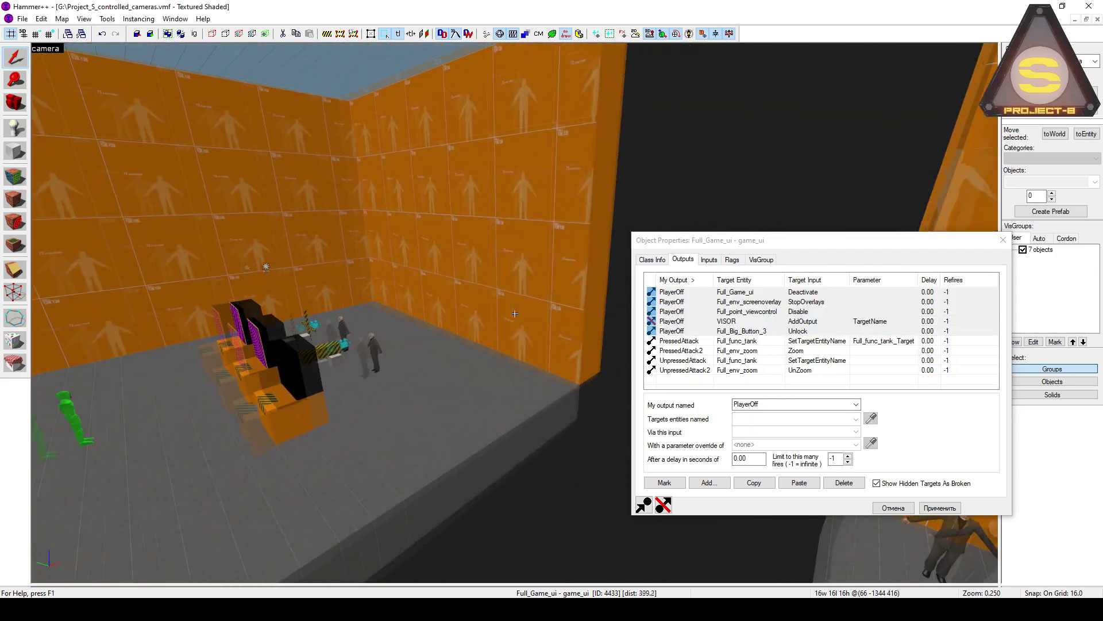
pyautogui.press('z')
pyautogui.scroll(1, 519, 312)
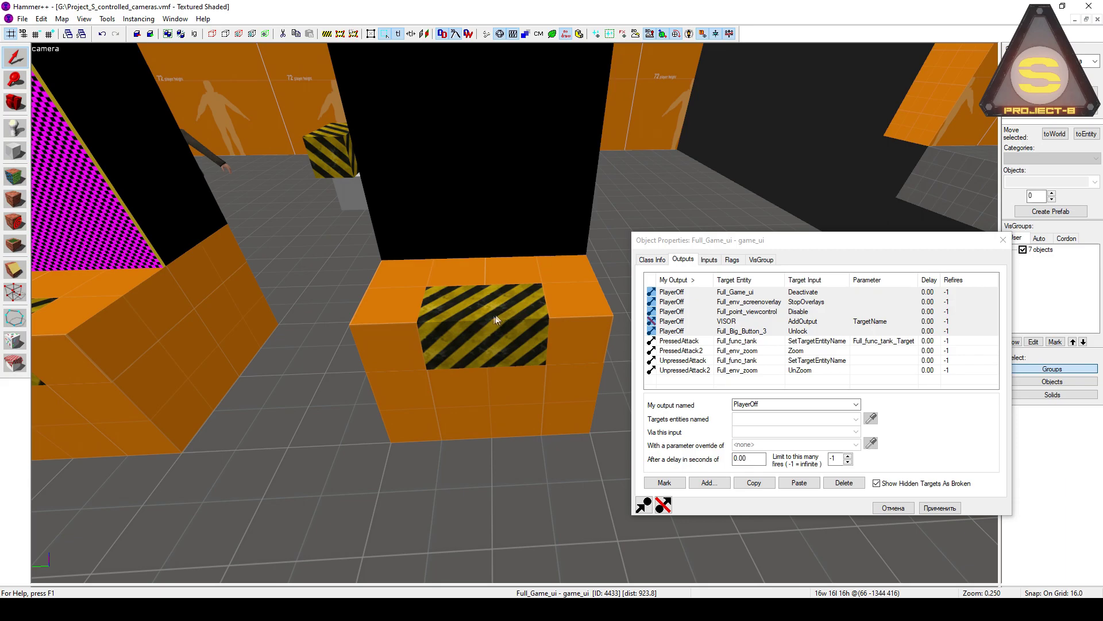
pyautogui.click(477, 322)
pyautogui.click(676, 351)
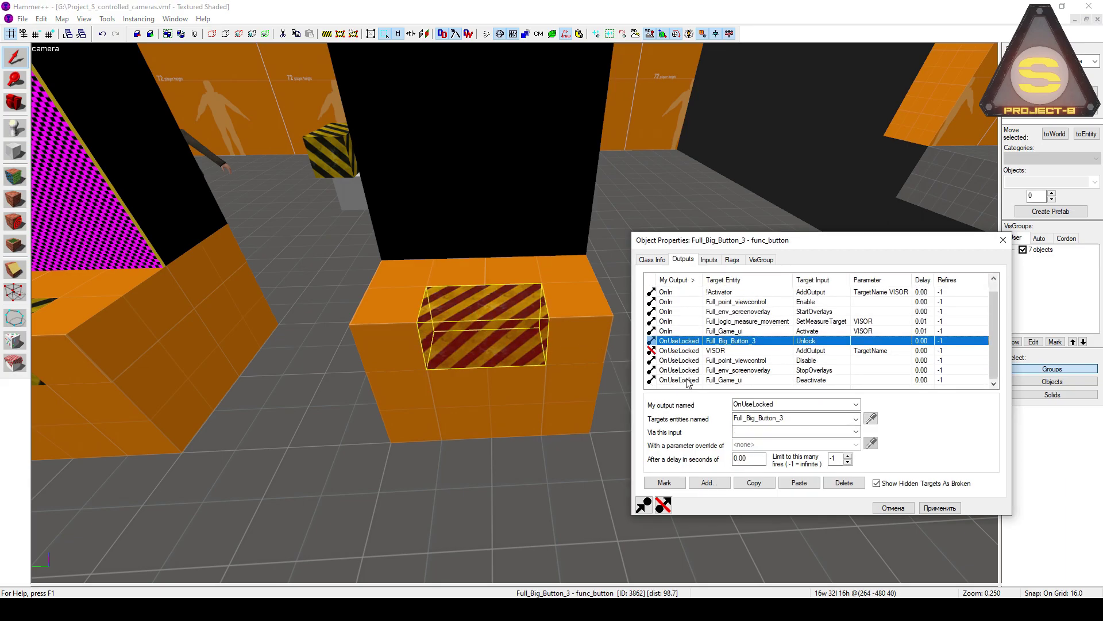
pyautogui.keyDown('shift'); pyautogui.click(684, 380); pyautogui.keyUp('shift')
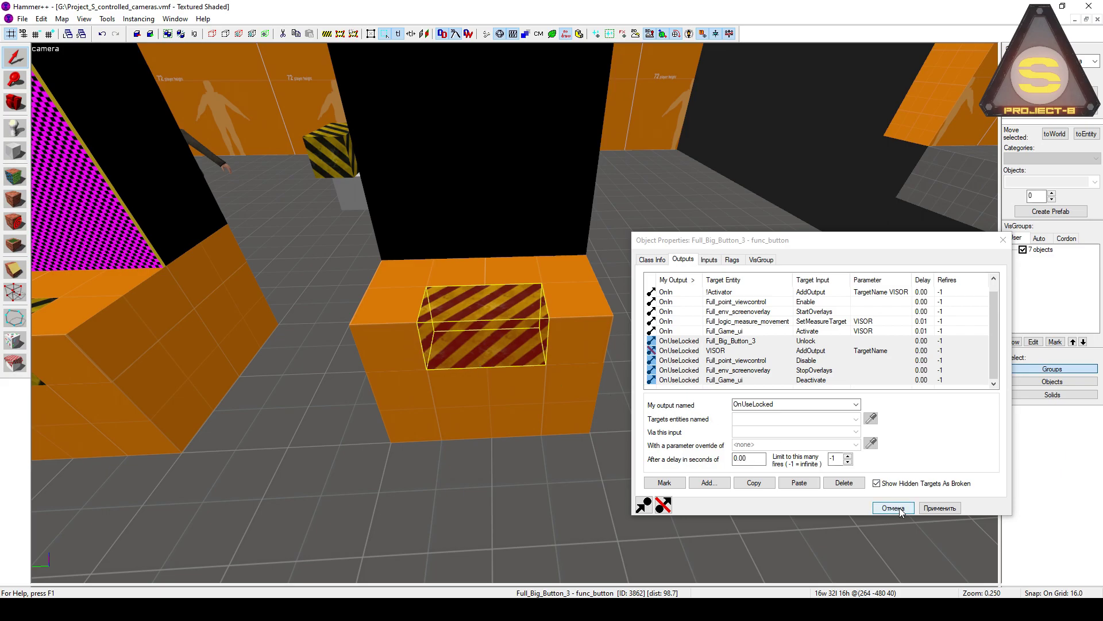
pyautogui.press('z')
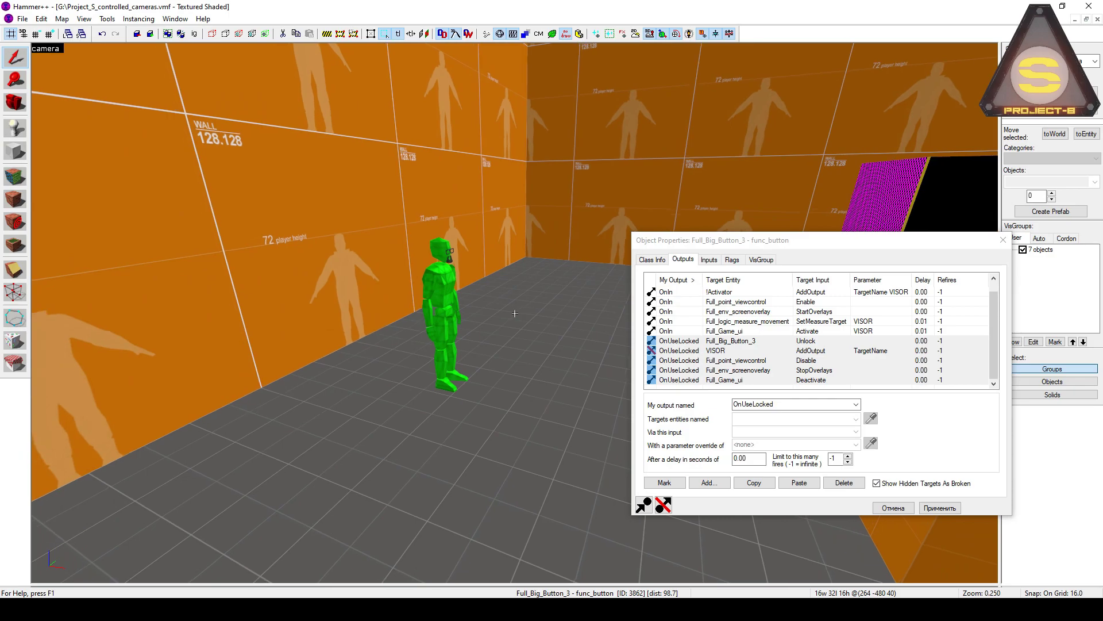
# Step: Close the Full_Big_Button_3 properties without applying changes and look over the three camera consoles in the room
pyautogui.press('z')
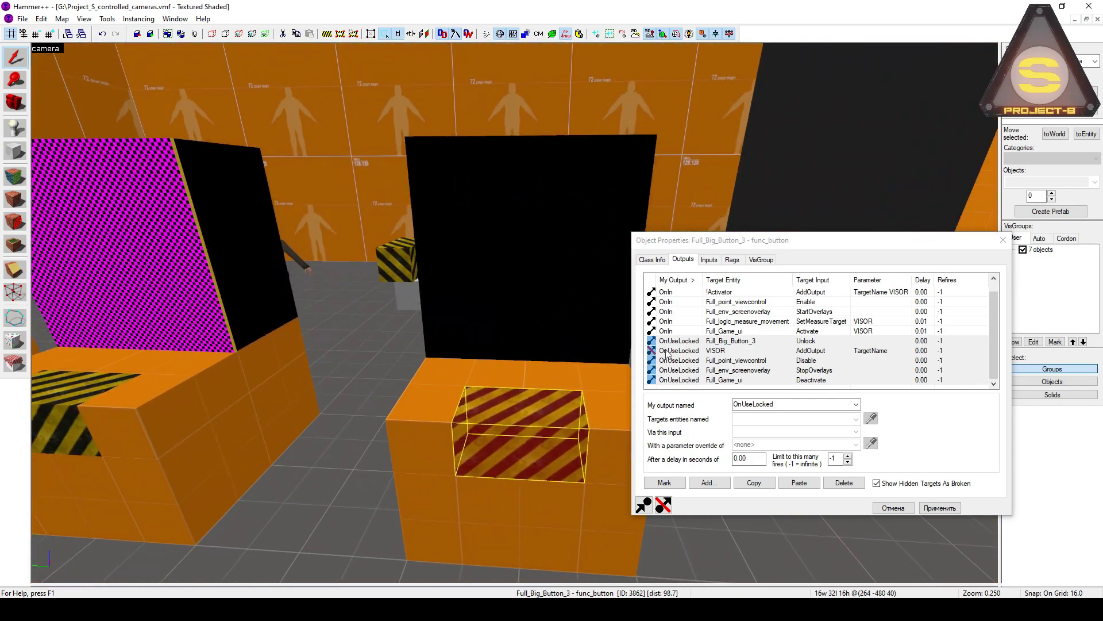
pyautogui.click(905, 504)
pyautogui.press('z')
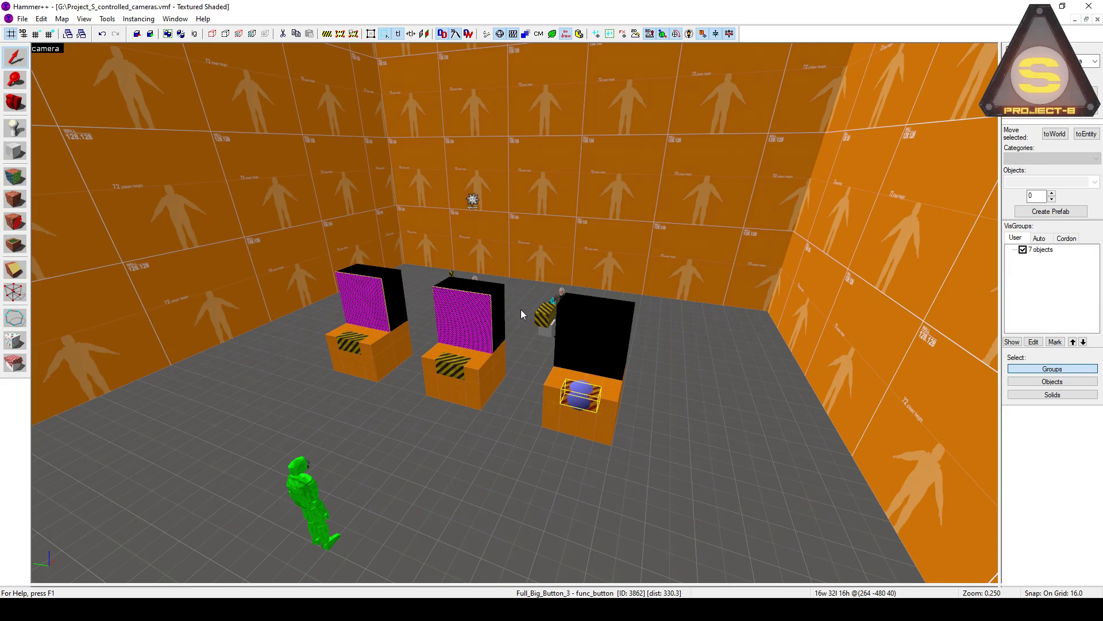
pyautogui.press('z')
pyautogui.press('a')
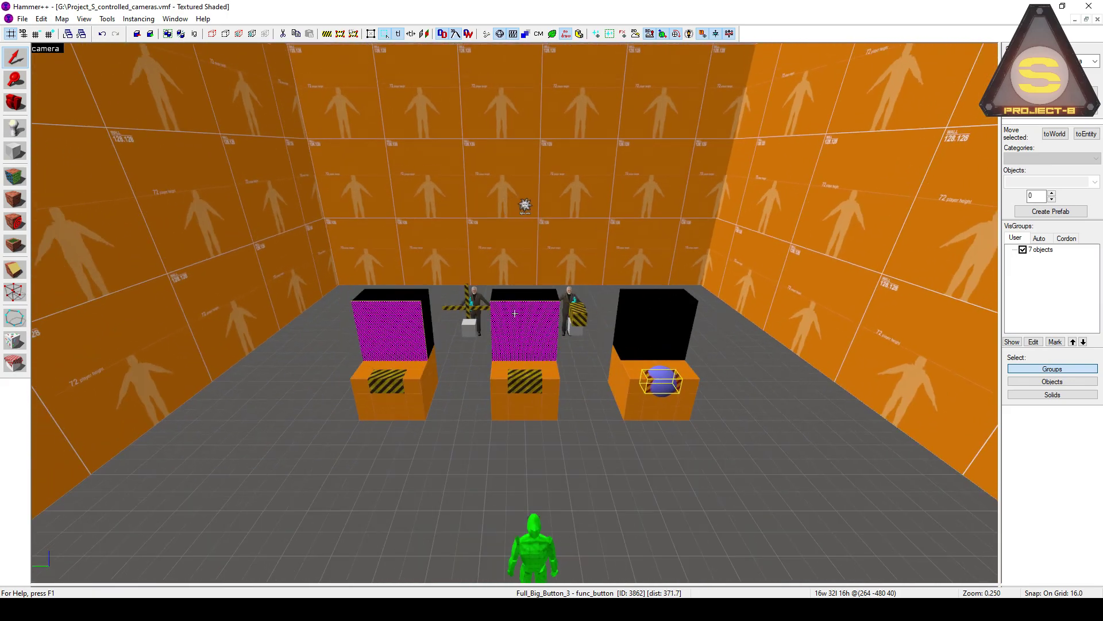
pyautogui.press('z')
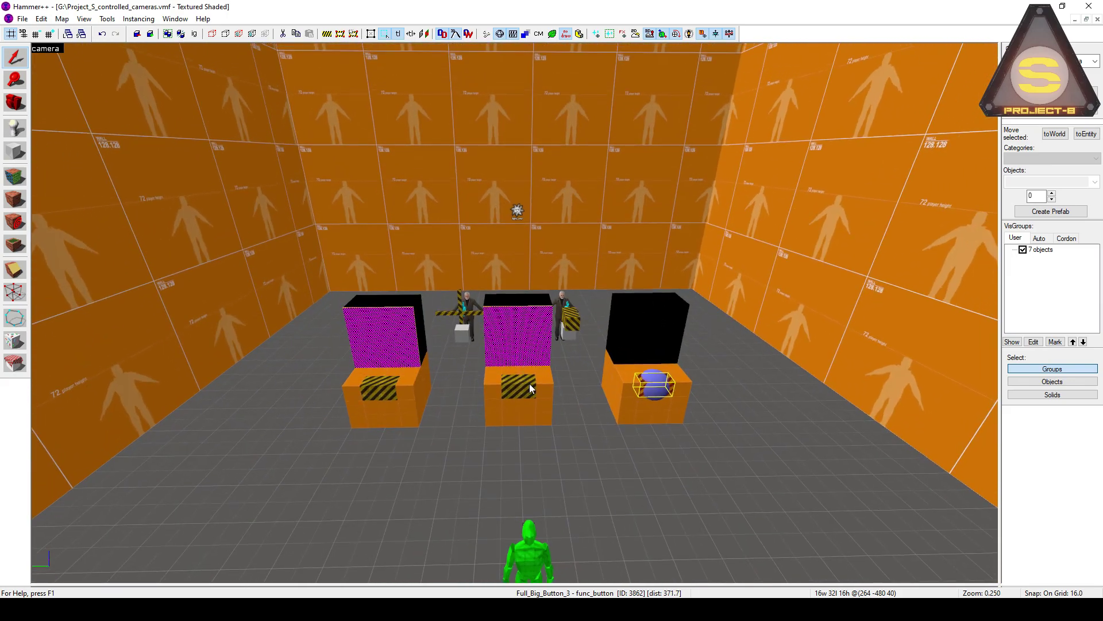
pyautogui.press('z')
pyautogui.press('w')
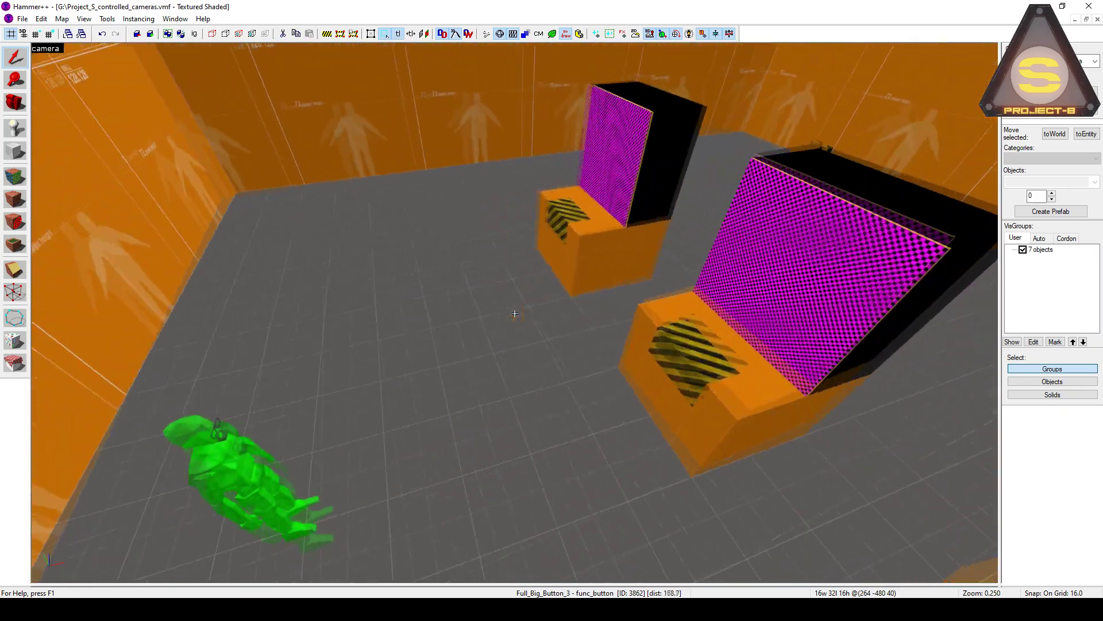
pyautogui.press('w')
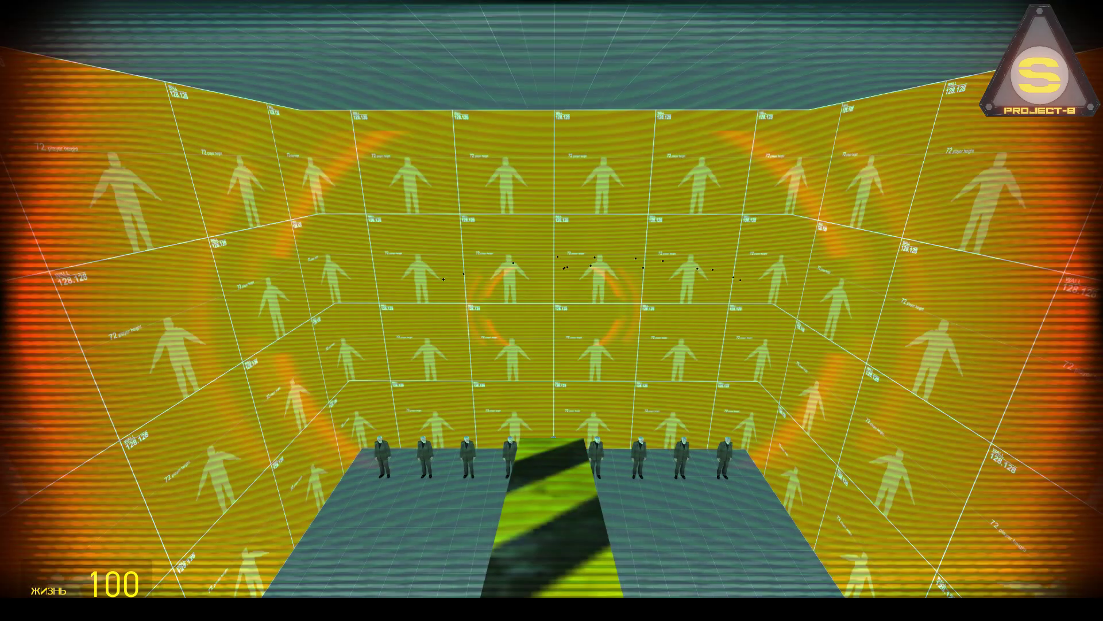
pyautogui.click(552, 311)
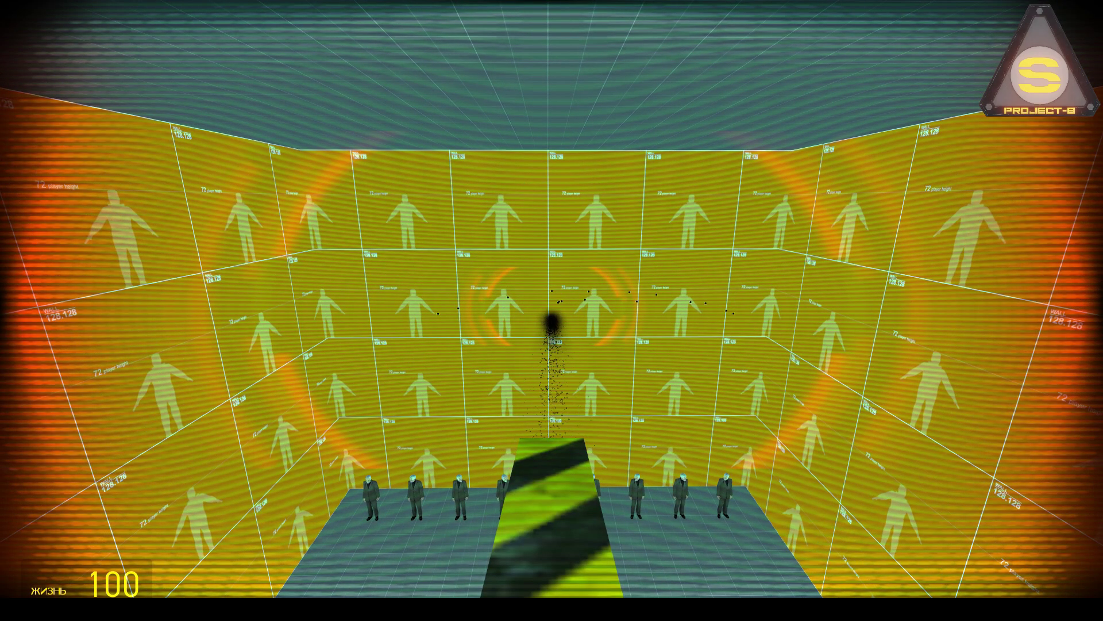
pyautogui.click(552, 310)
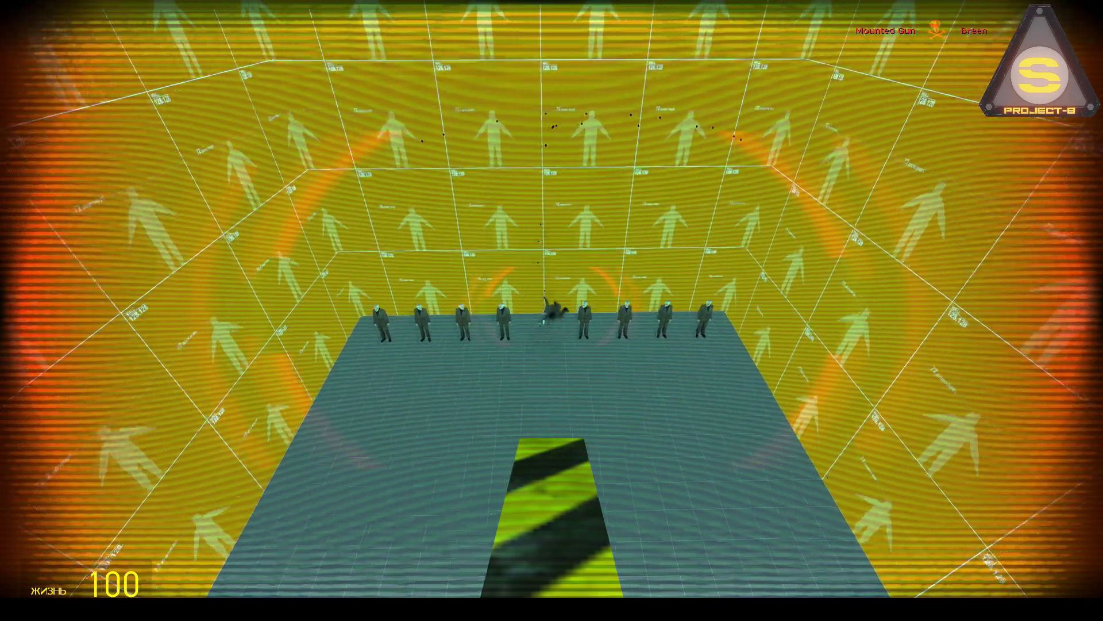
pyautogui.click(551, 310)
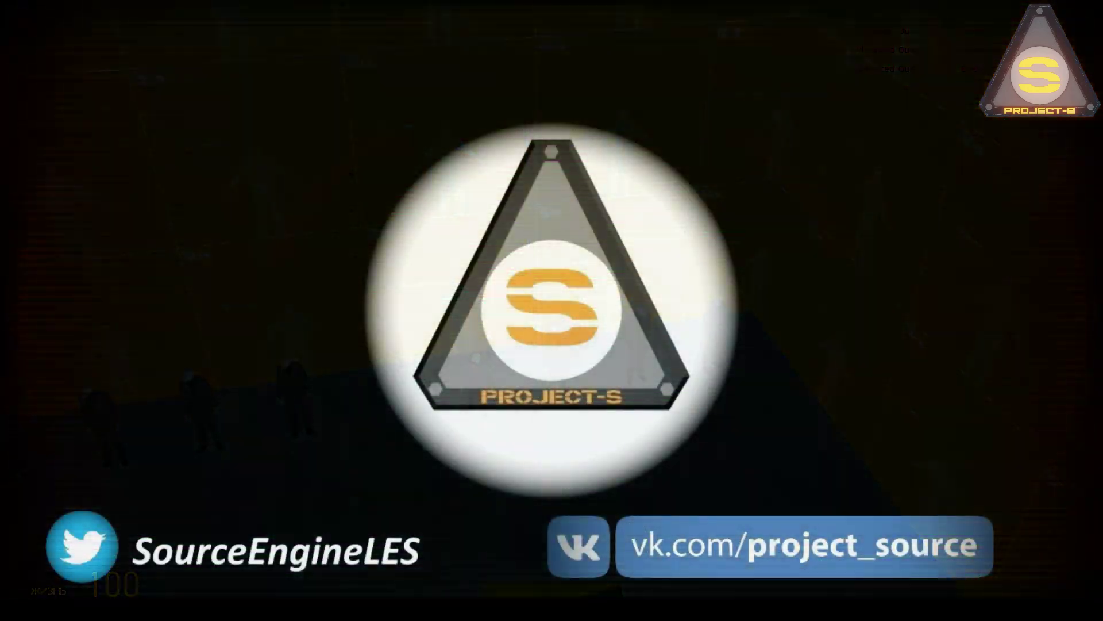